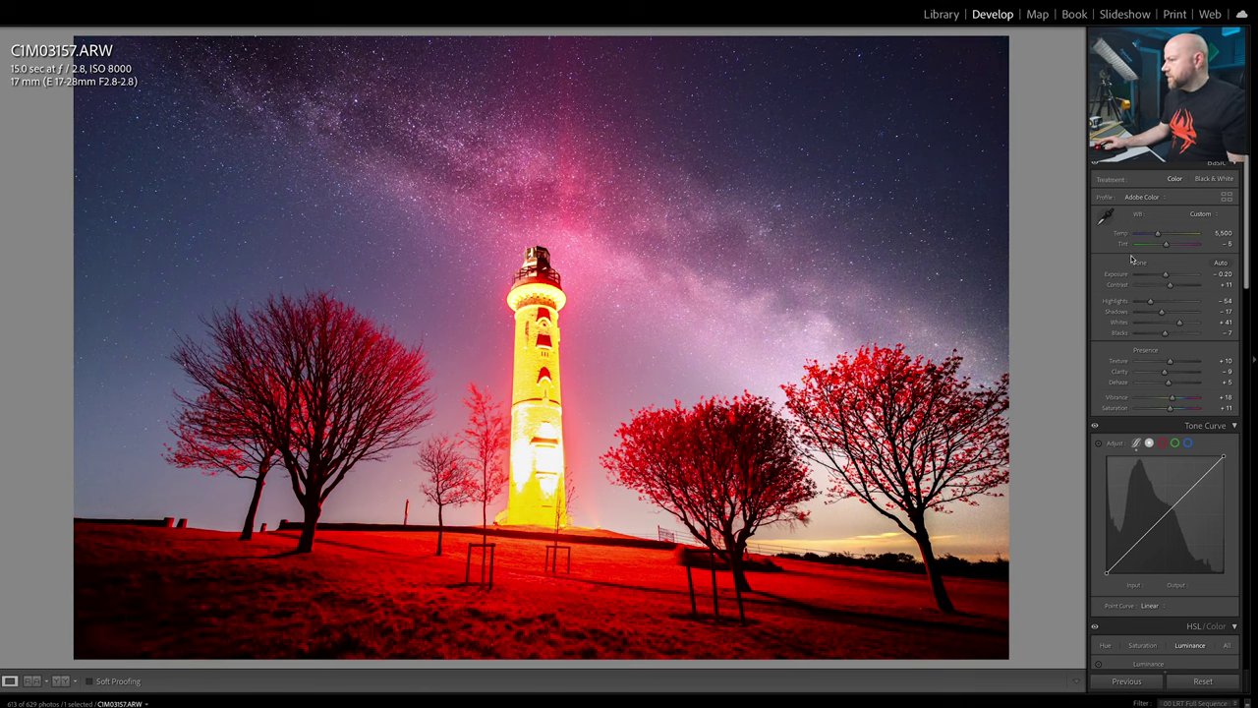
# Scroll down to the Detail panel's sharpening and Noise Reduction settings for the lighthouse photo.
pyautogui.scroll(-8, 1131, 259)
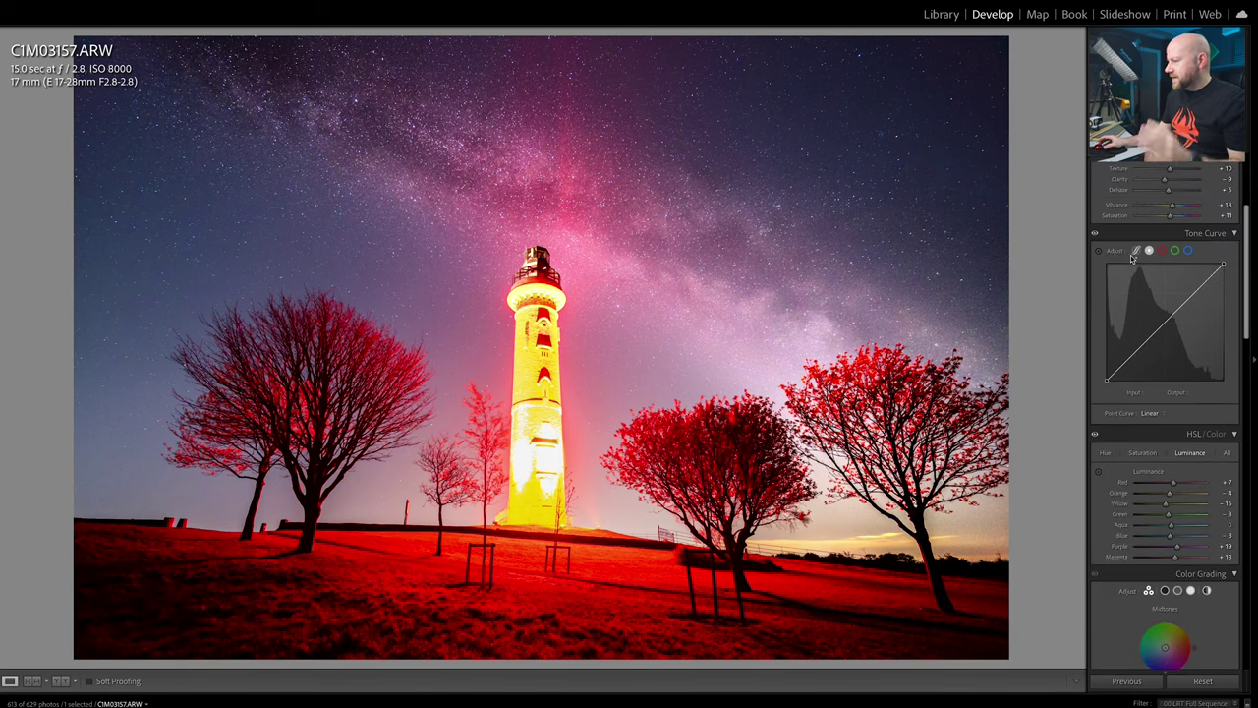
pyautogui.scroll(-10, 1131, 257)
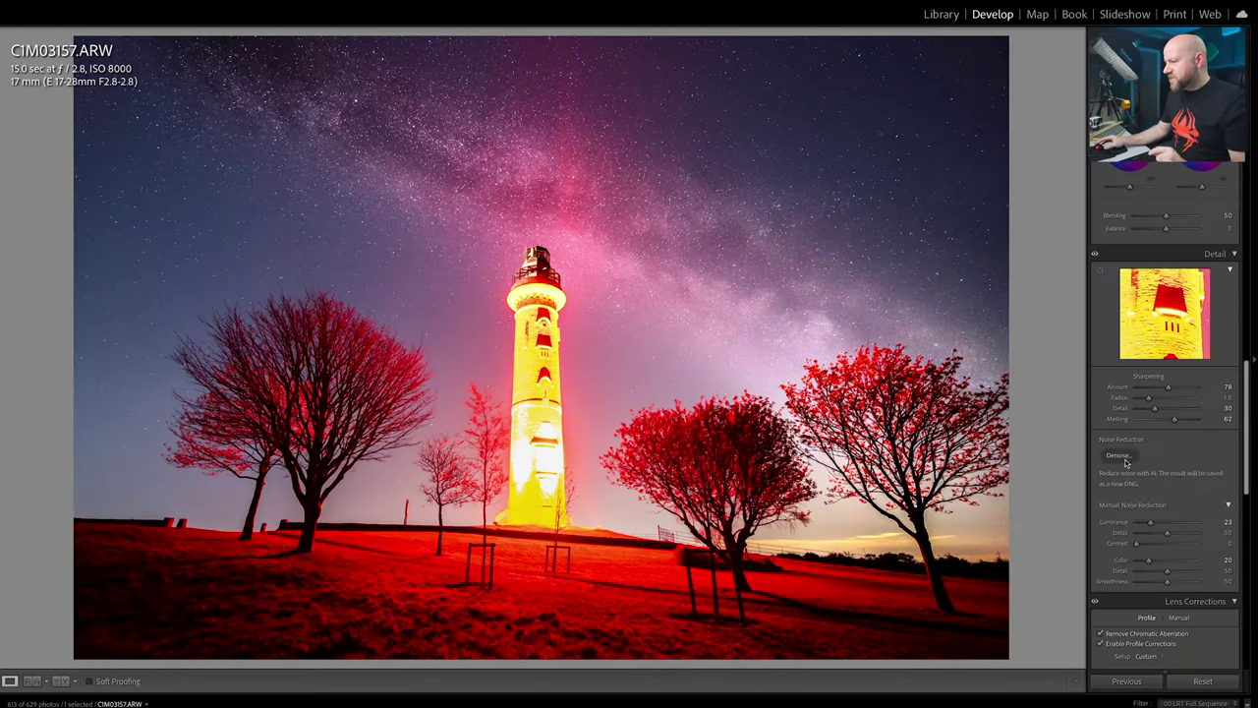
# Open the Denoise Enhance Preview at Amount 36, raise the dialog, and pan the preview to starry sky.
pyautogui.click(1121, 455)
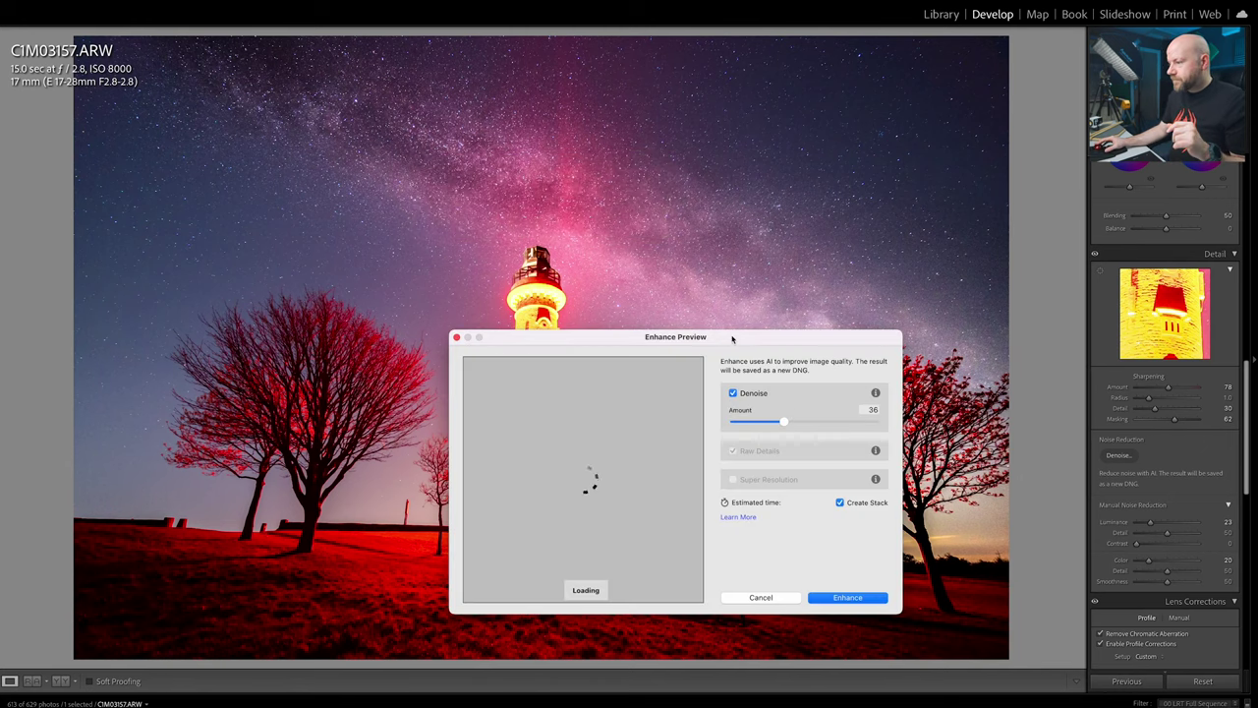
pyautogui.moveTo(736, 339); pyautogui.dragTo(632, 183)
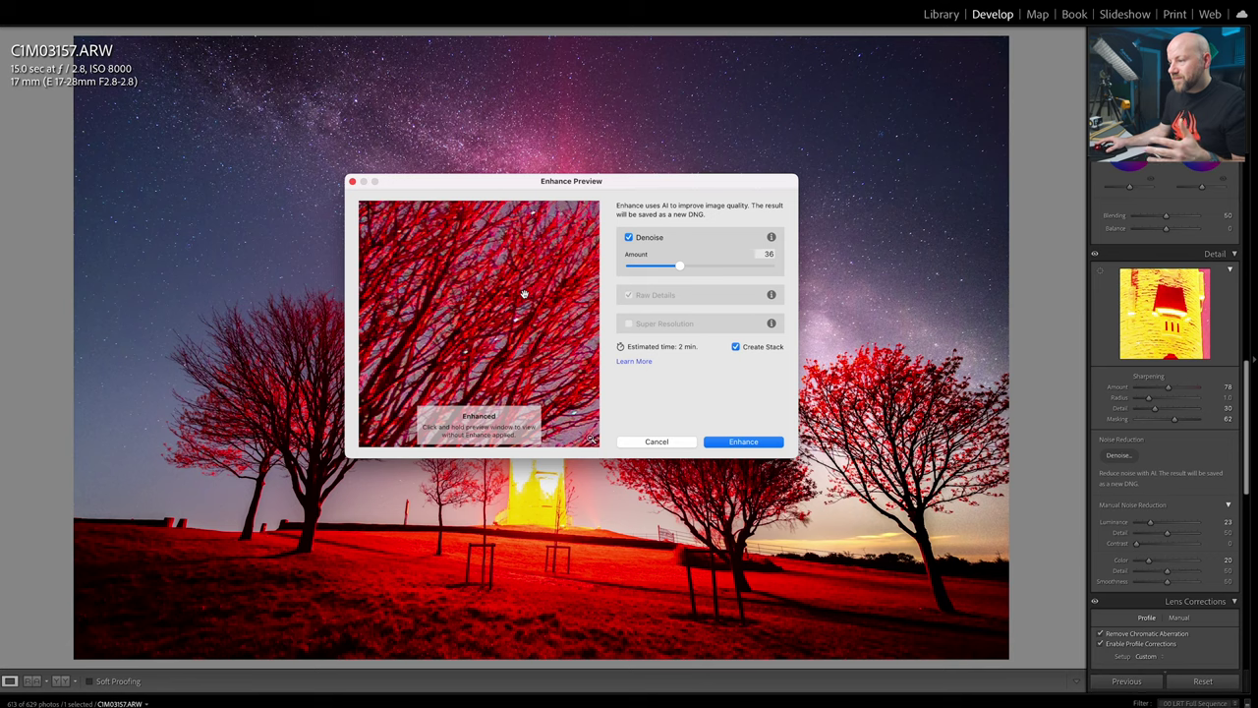
pyautogui.moveTo(537, 288); pyautogui.dragTo(391, 346)
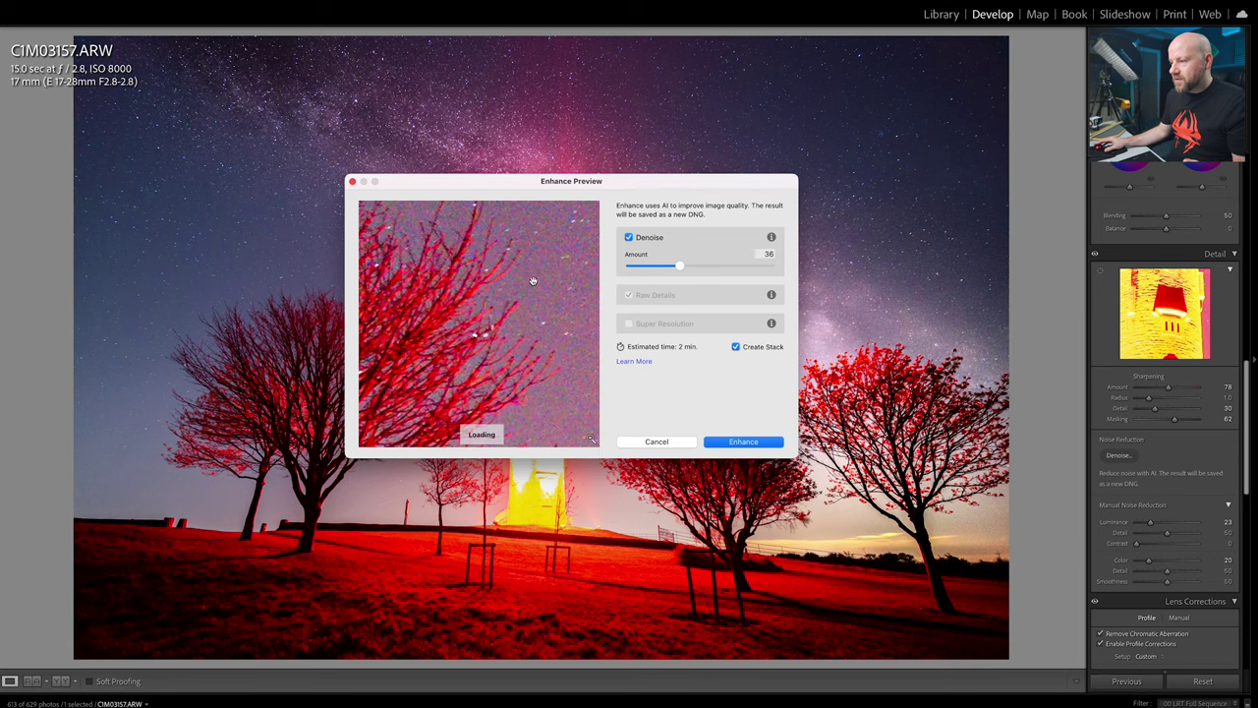
pyautogui.moveTo(522, 291); pyautogui.dragTo(443, 335)
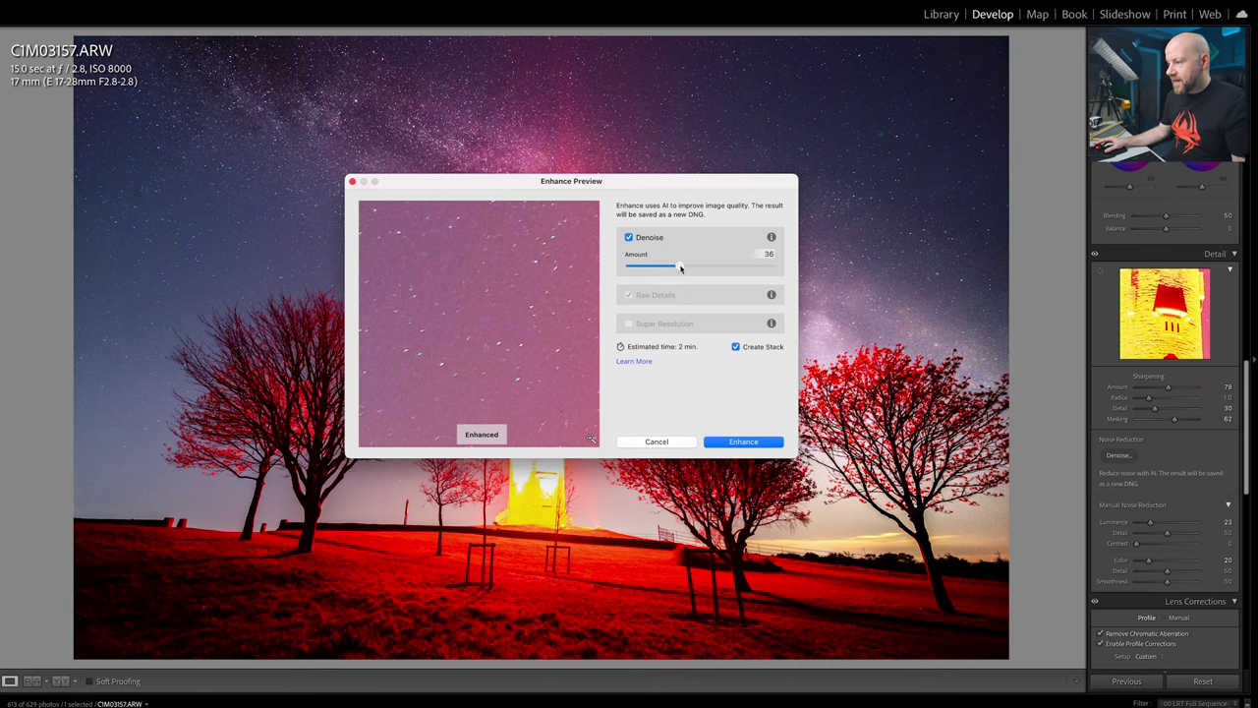
# Lower the Denoise Amount while panning the preview from the tower across the starry sky.
pyautogui.moveTo(667, 268); pyautogui.dragTo(637, 270)
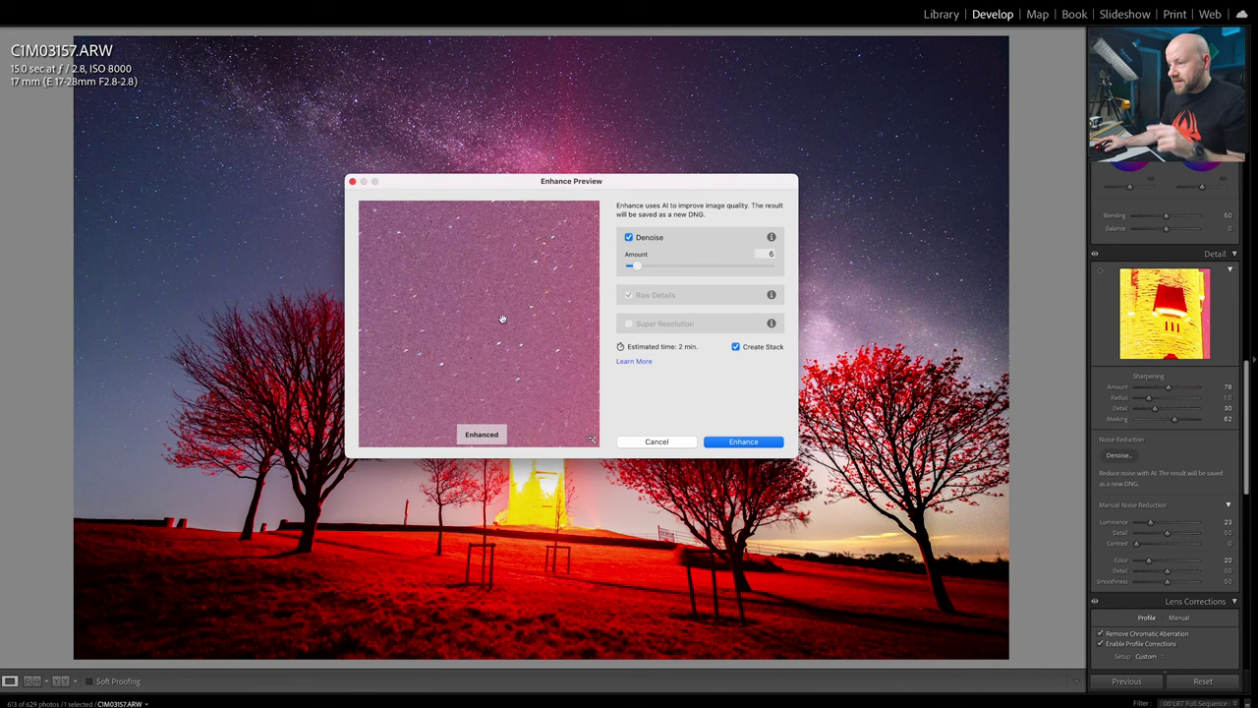
pyautogui.moveTo(479, 299); pyautogui.dragTo(437, 246)
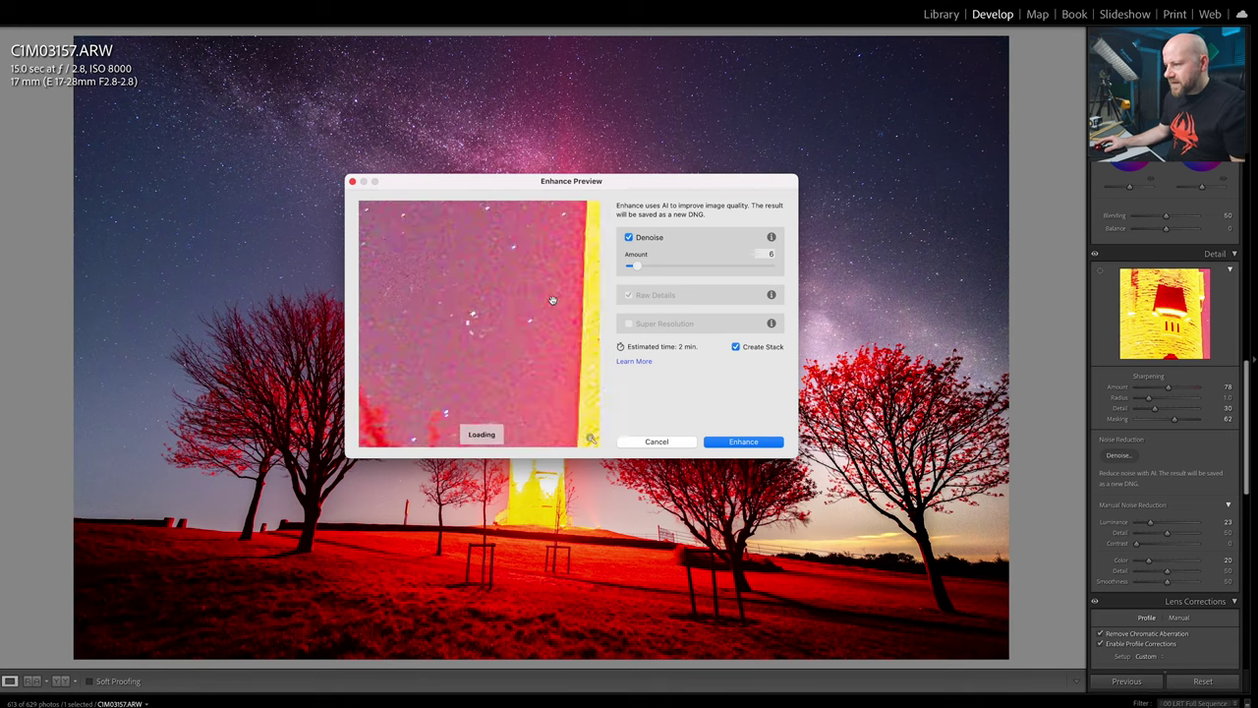
pyautogui.moveTo(519, 280); pyautogui.dragTo(385, 337)
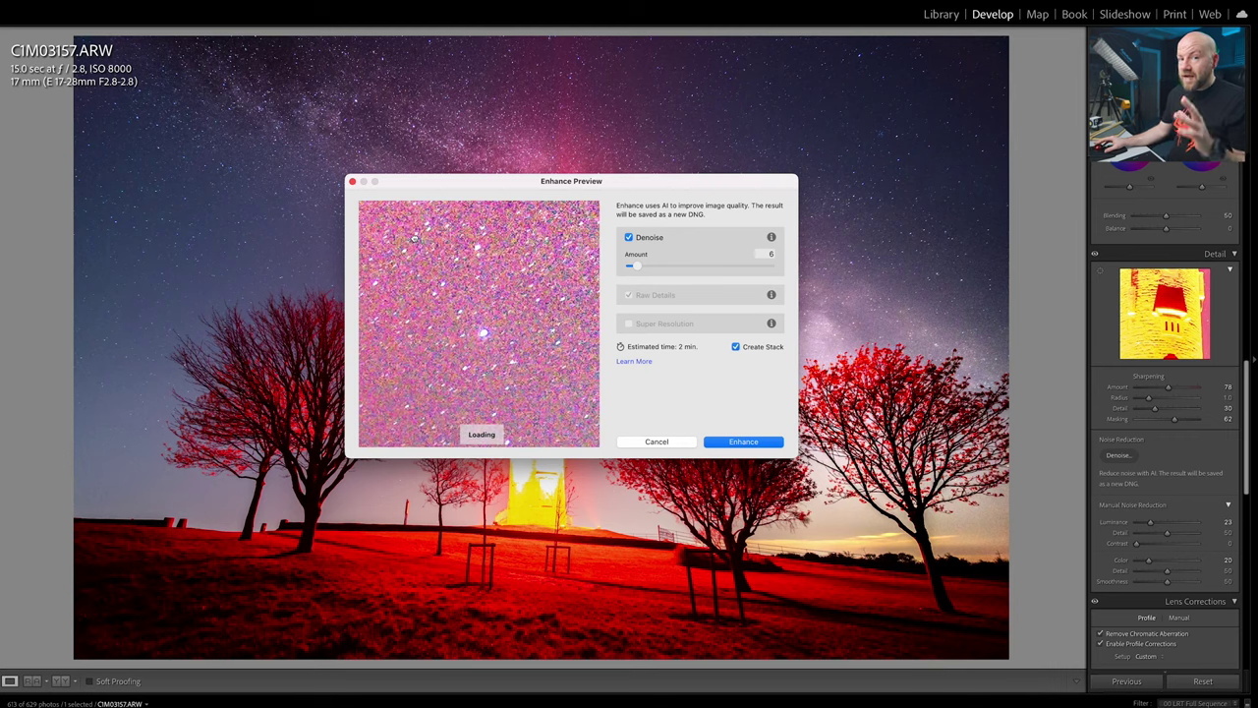
pyautogui.moveTo(415, 240); pyautogui.dragTo(405, 242)
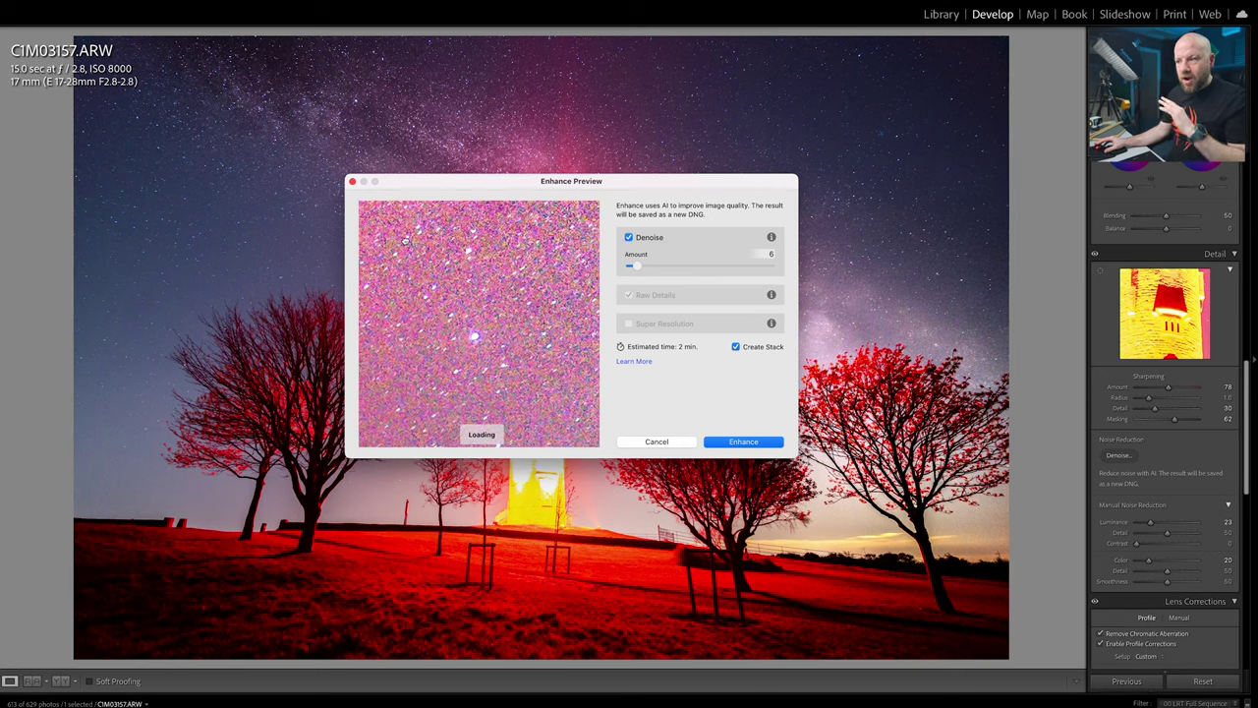
pyautogui.moveTo(405, 239); pyautogui.dragTo(403, 232)
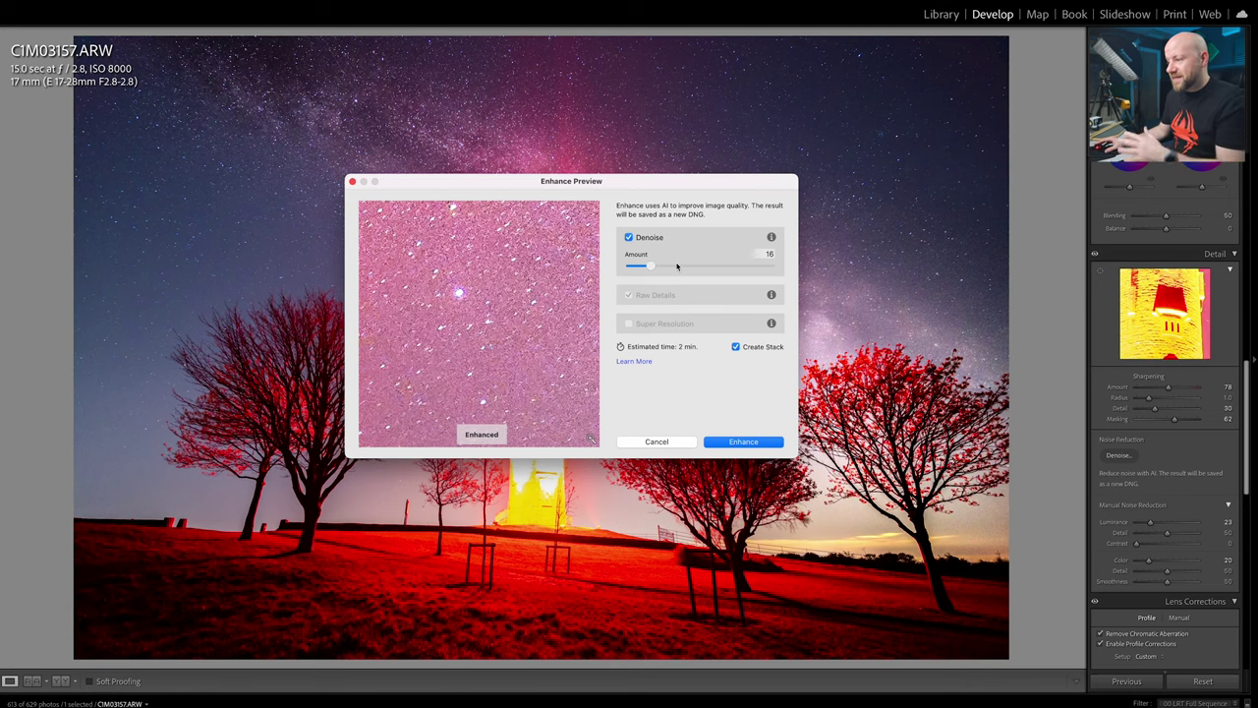
# Enhance at Denoise Amount 50 with Create Stack on, producing CIM03157-Enhanced-NR.dng.
pyautogui.click(676, 265)
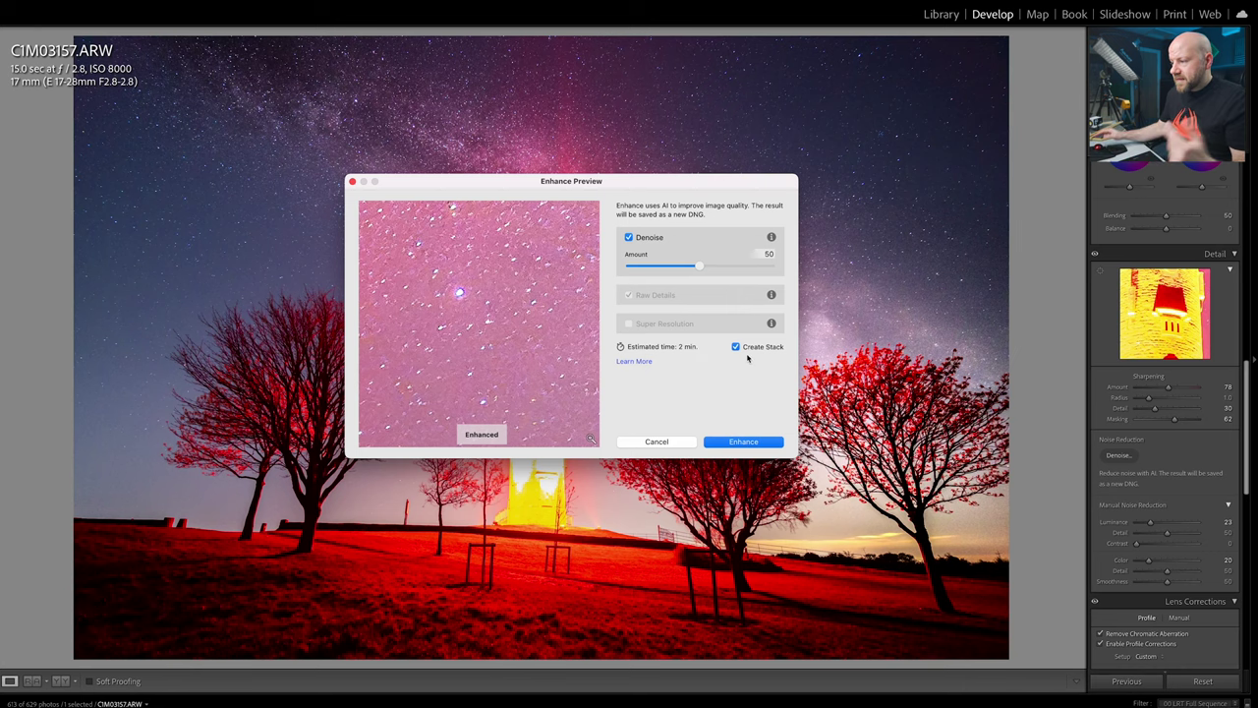
pyautogui.click(754, 444)
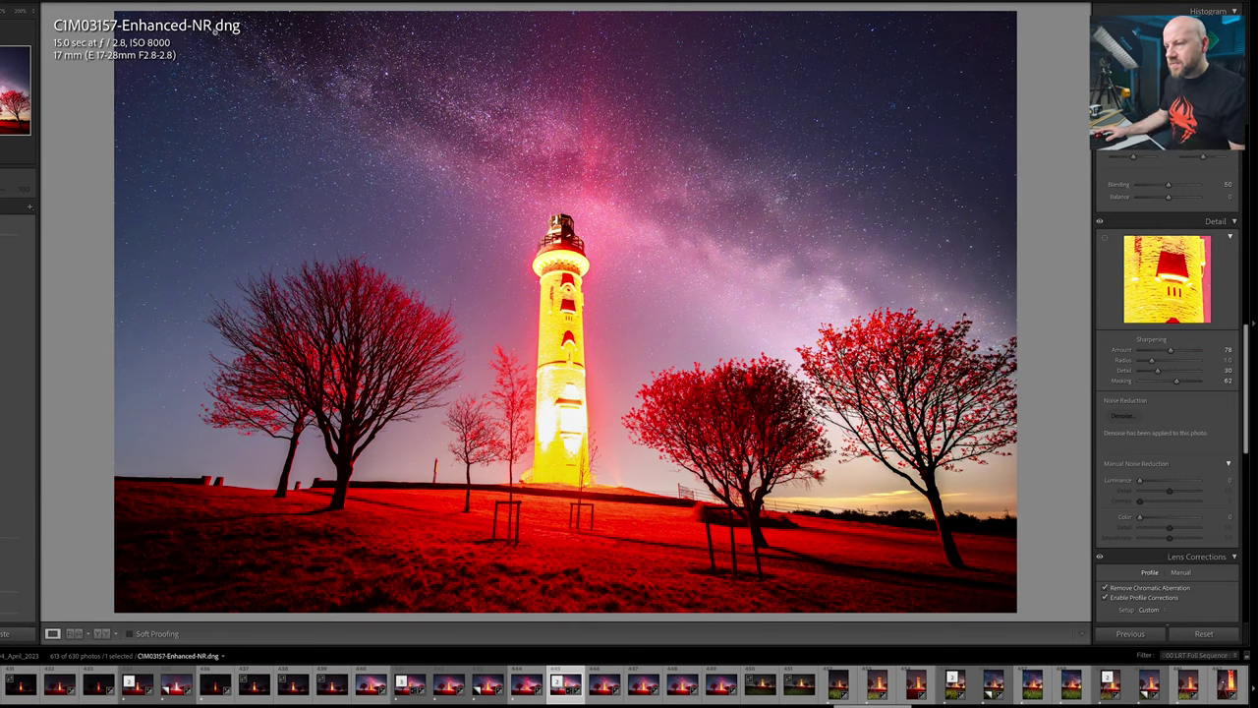
# Flip between the noisy original and CIM03157-Enhanced-NR.dng in the filmstrip and expand their stack.
pyautogui.click(603, 688)
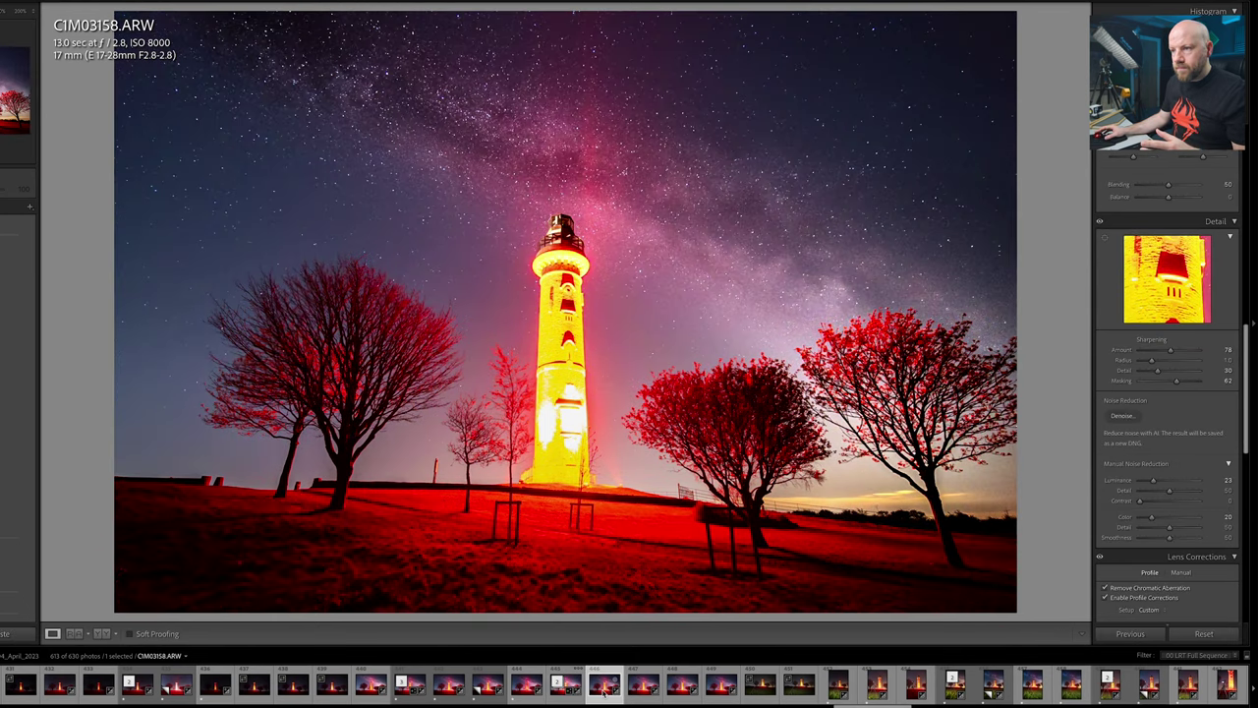
pyautogui.click(571, 694)
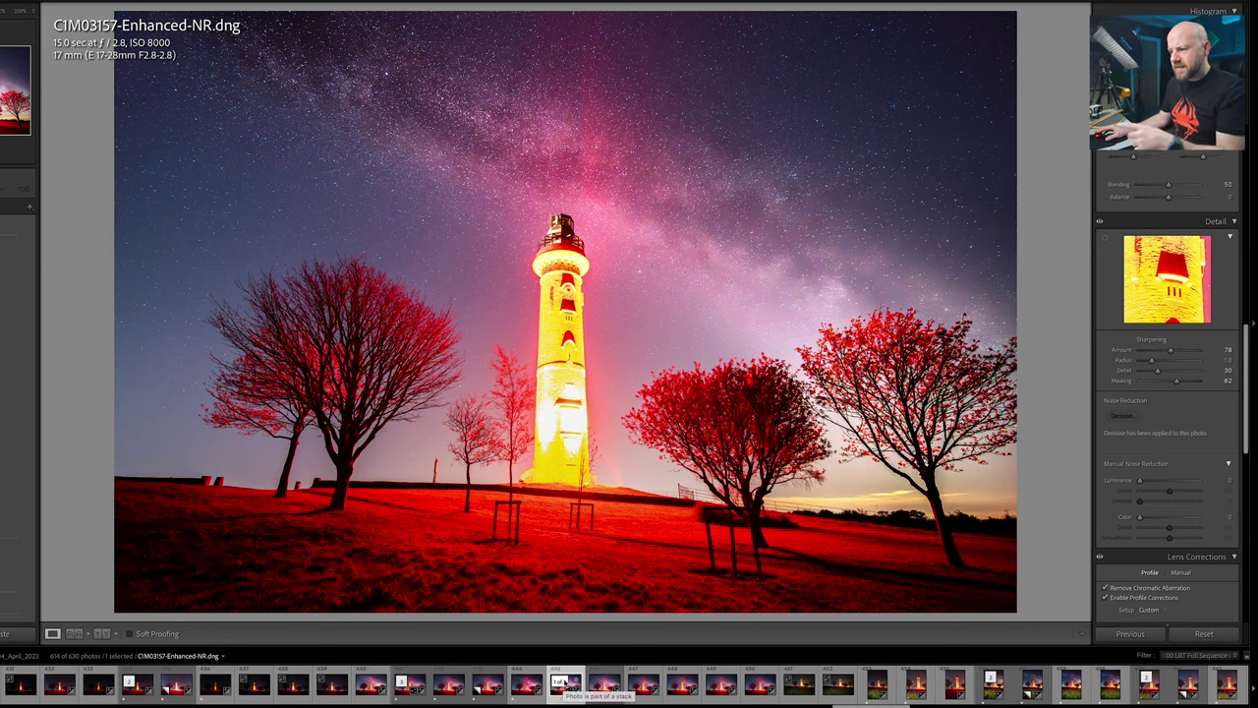
pyautogui.press('Left')
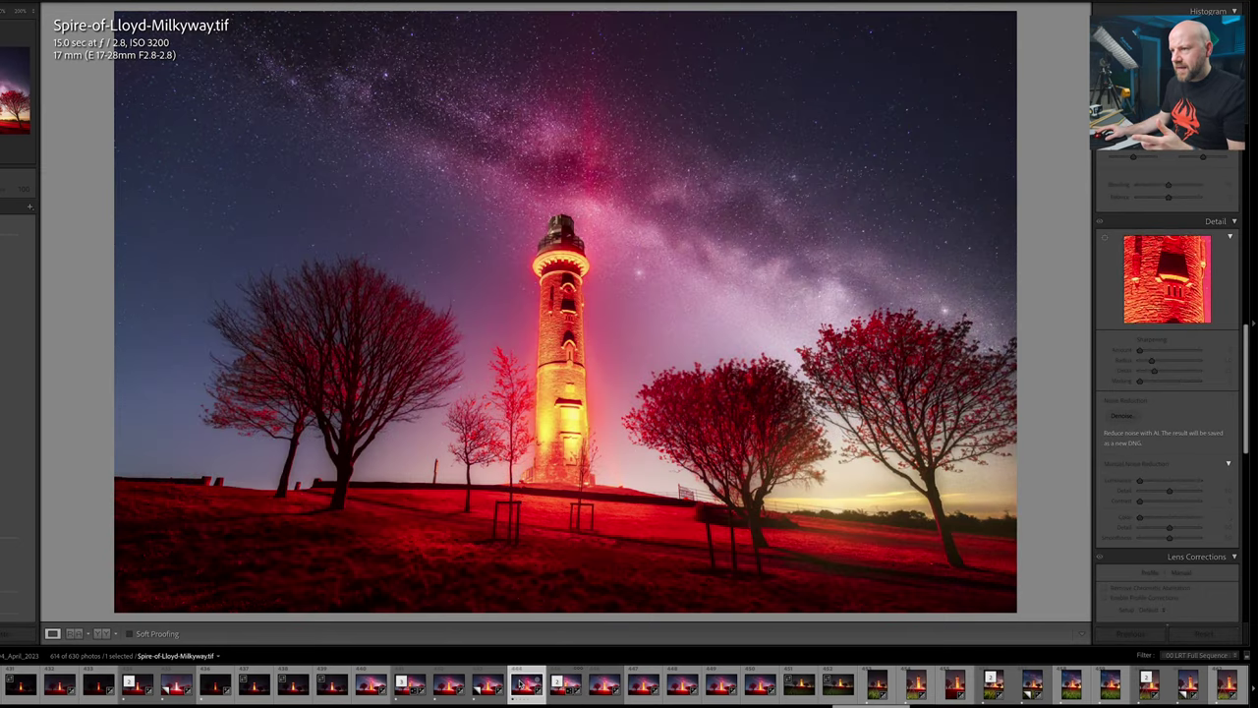
pyautogui.click(557, 680)
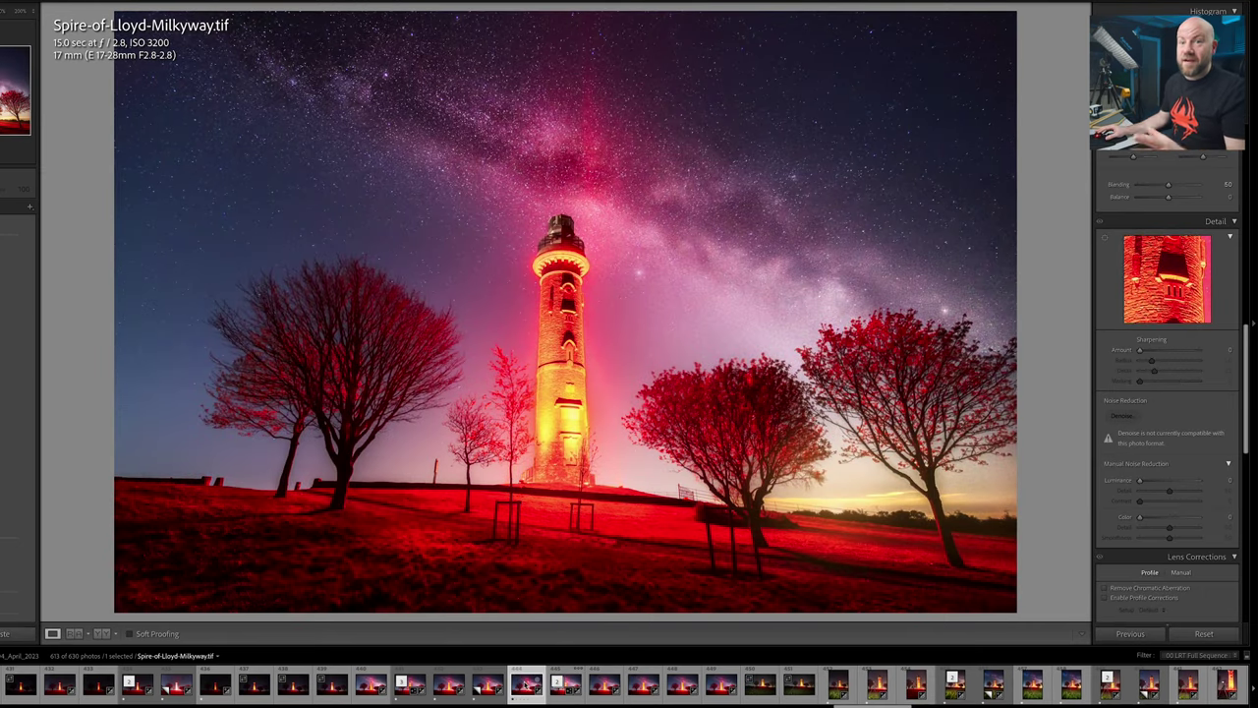
pyautogui.click(559, 682)
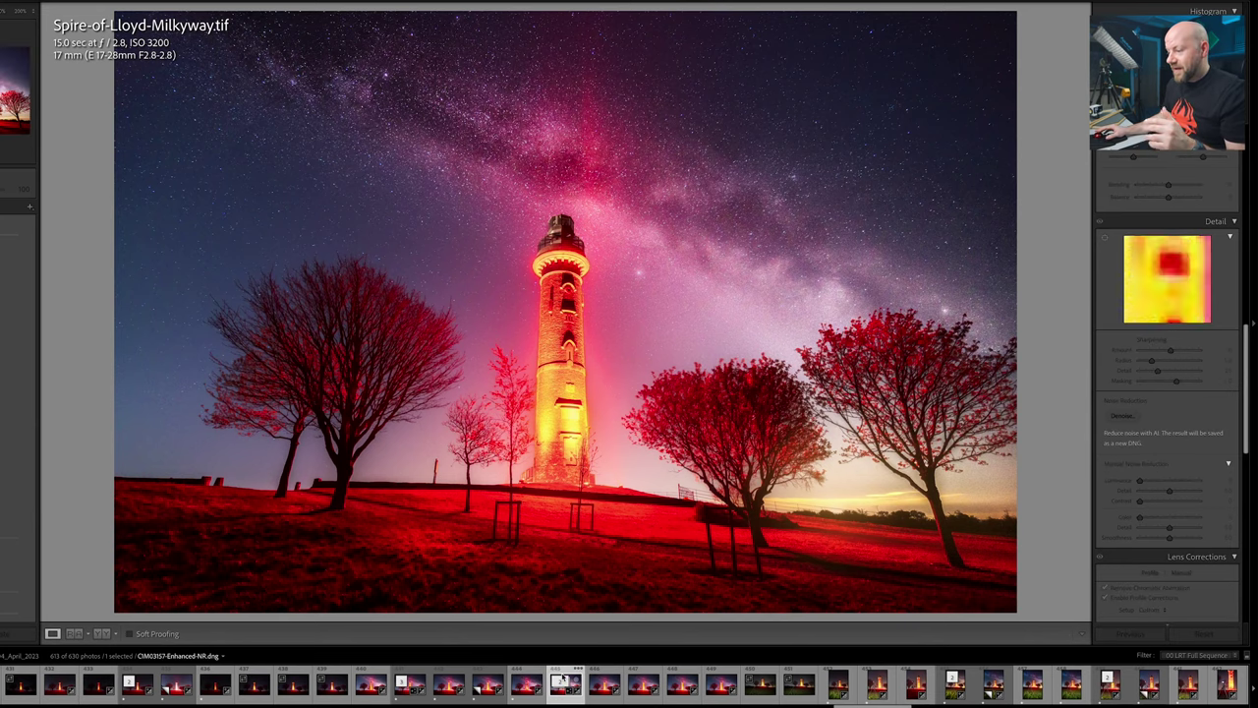
pyautogui.click(559, 680)
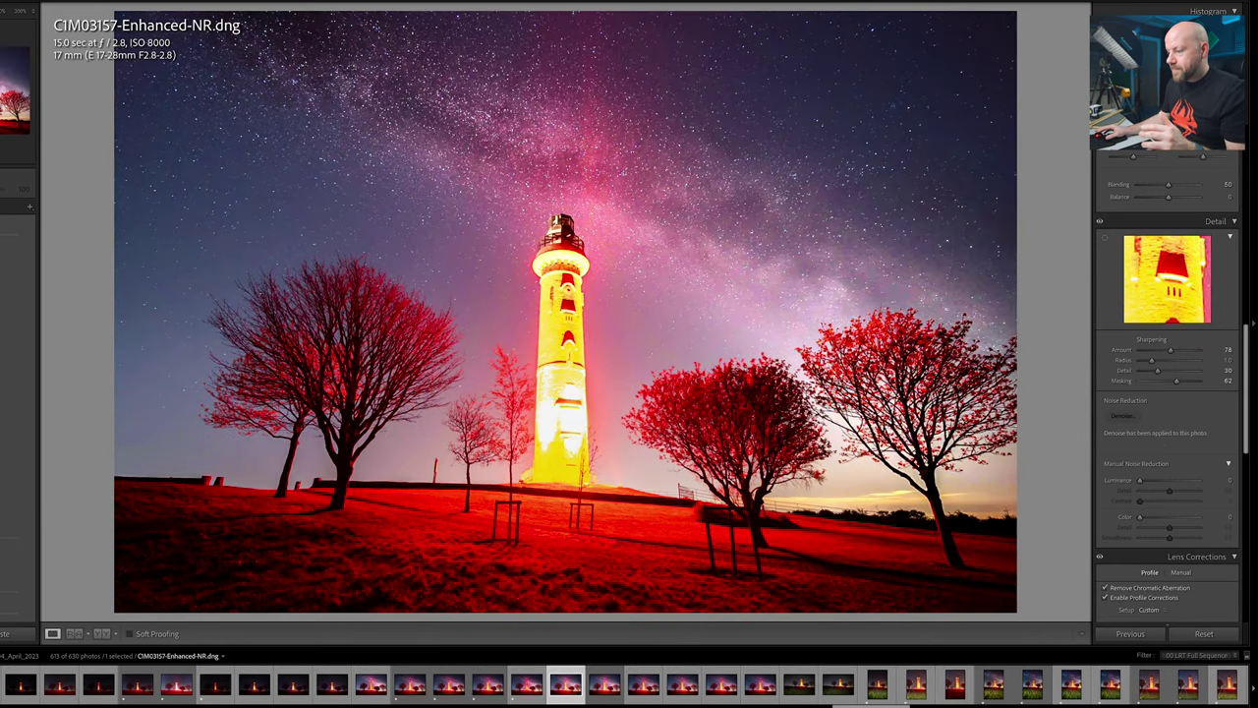
# Select CIM03157.ARW together with the Enhanced-NR DNG and return to the Library grid.
pyautogui.click(602, 688)
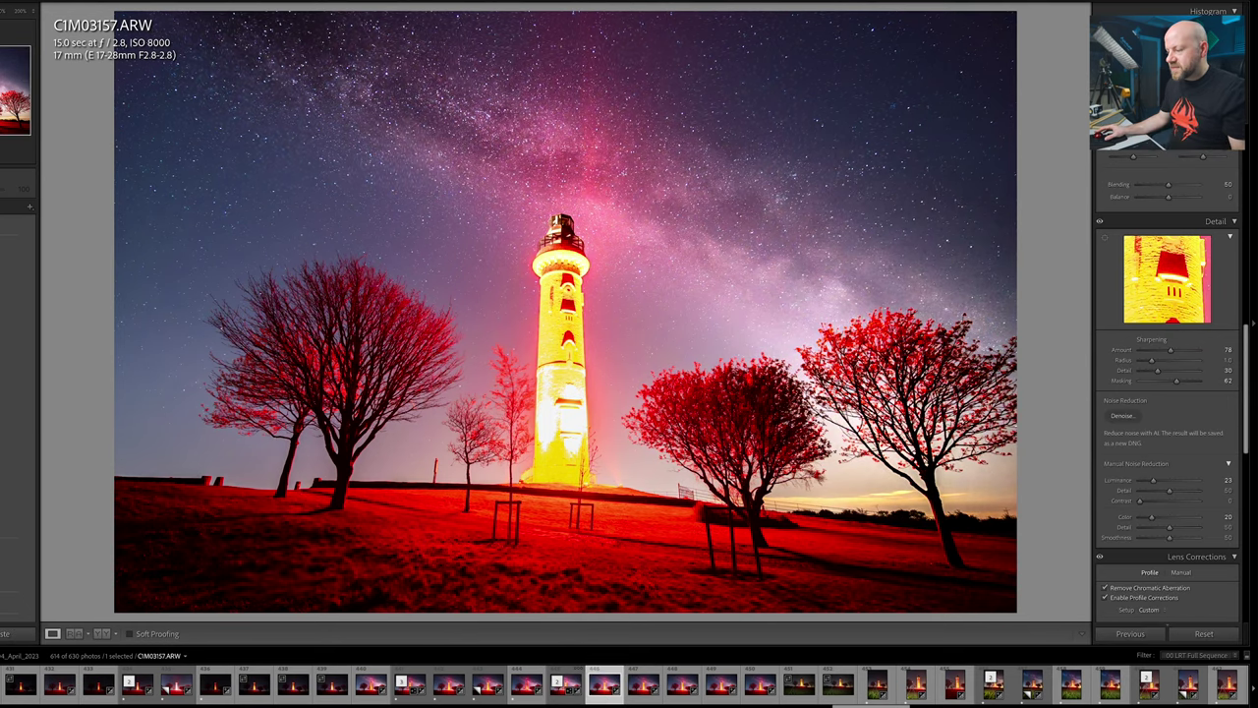
pyautogui.keyDown('ctrl'); pyautogui.click(558, 688); pyautogui.keyUp('ctrl')
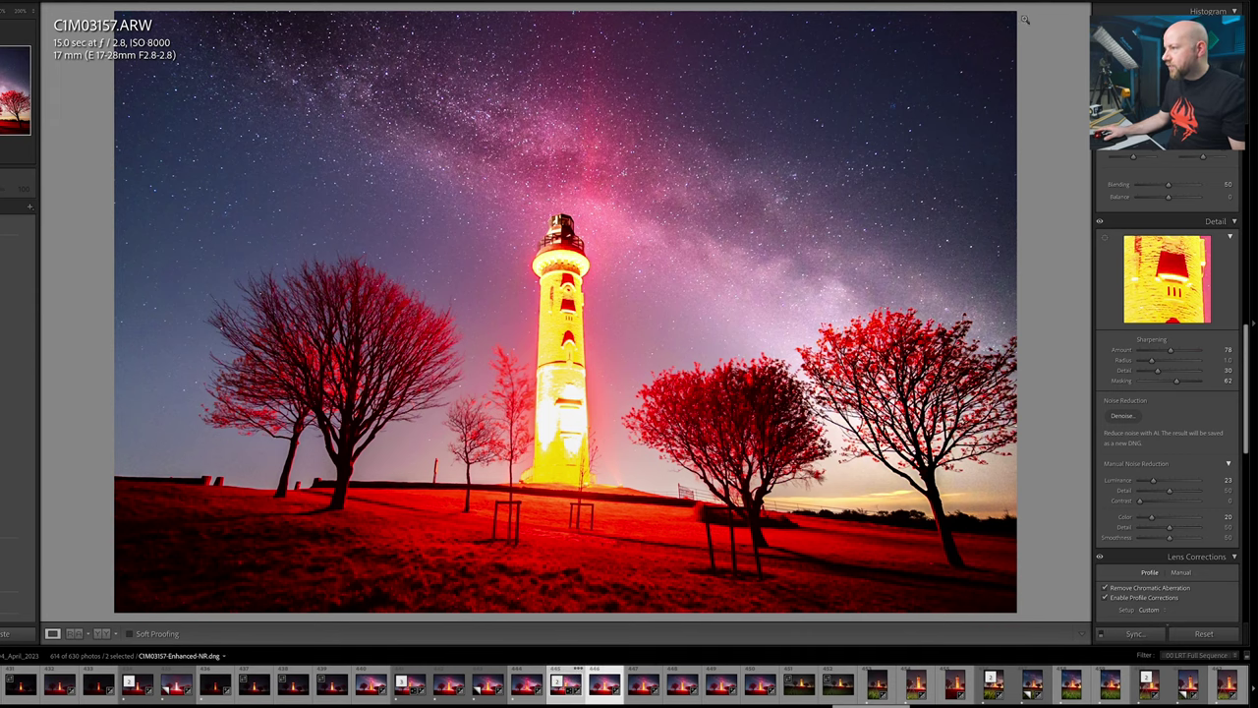
pyautogui.click(941, 16)
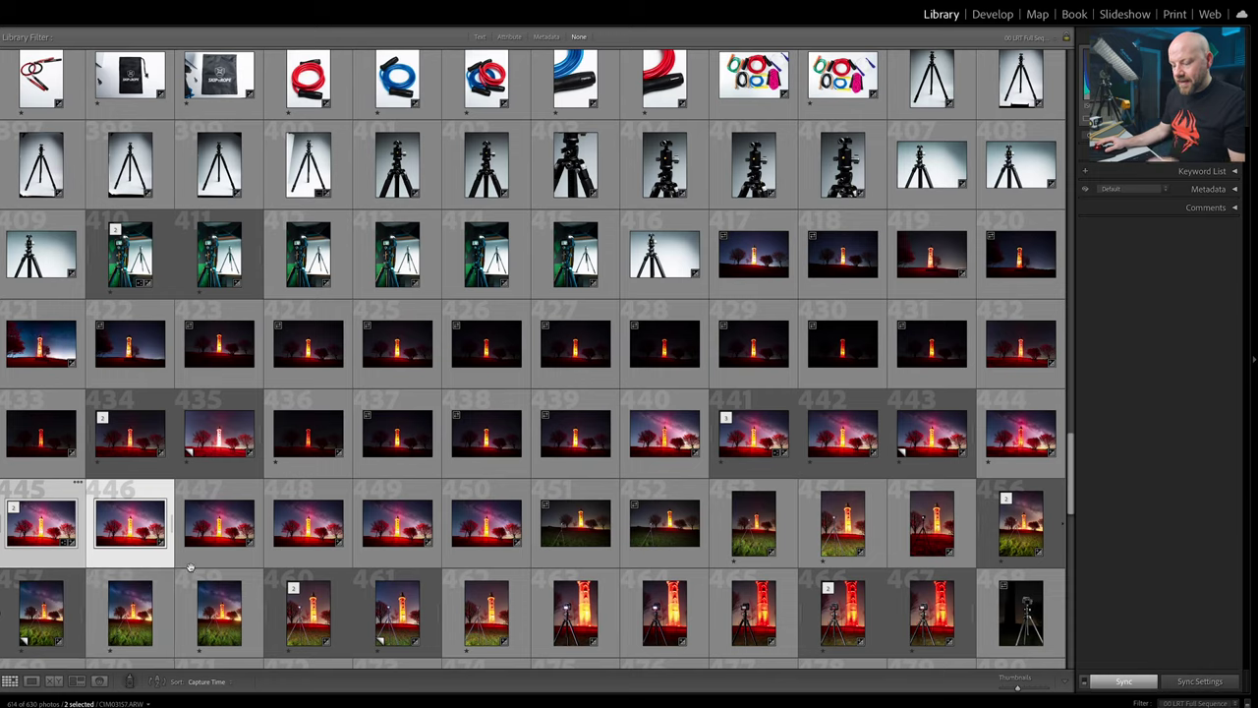
# Open Compare view with CIM03157.ARW as Select and CIM03157-Enhanced-NR.dng as Candidate.
pyautogui.press('c')
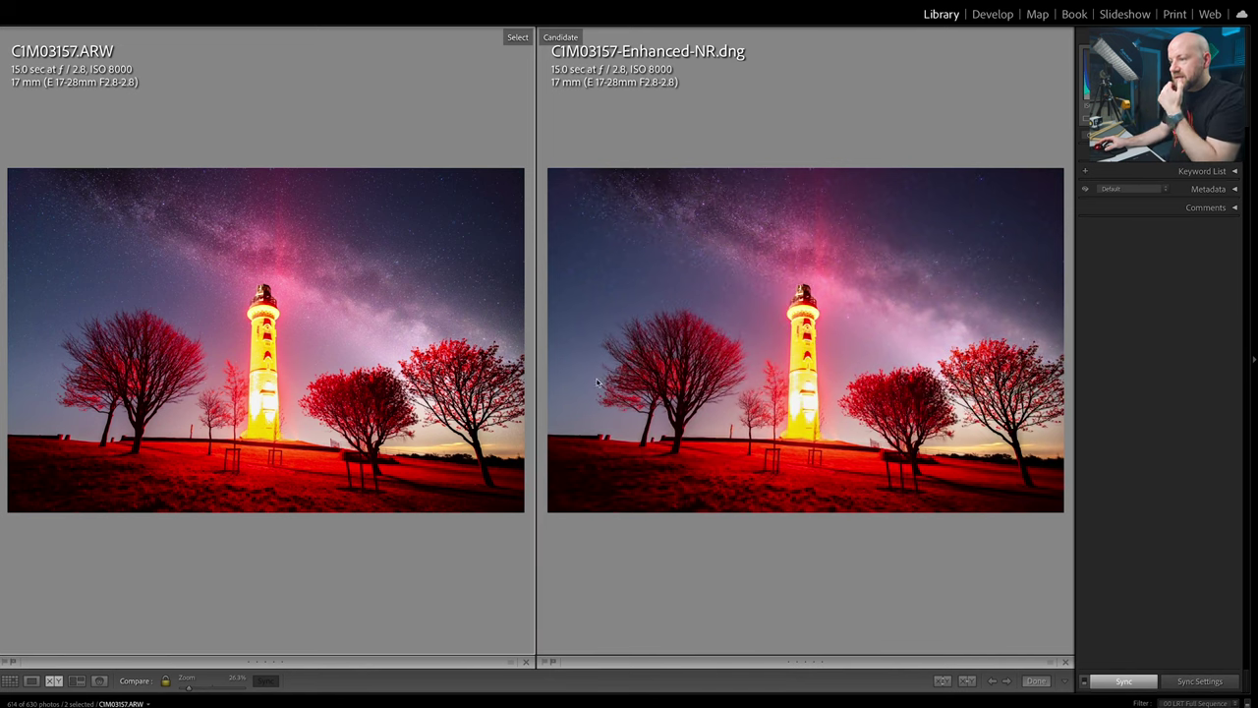
# Zoom both photos into the sky by the lighthouse top, pan across the stars, then return to Fit.
pyautogui.click(307, 285)
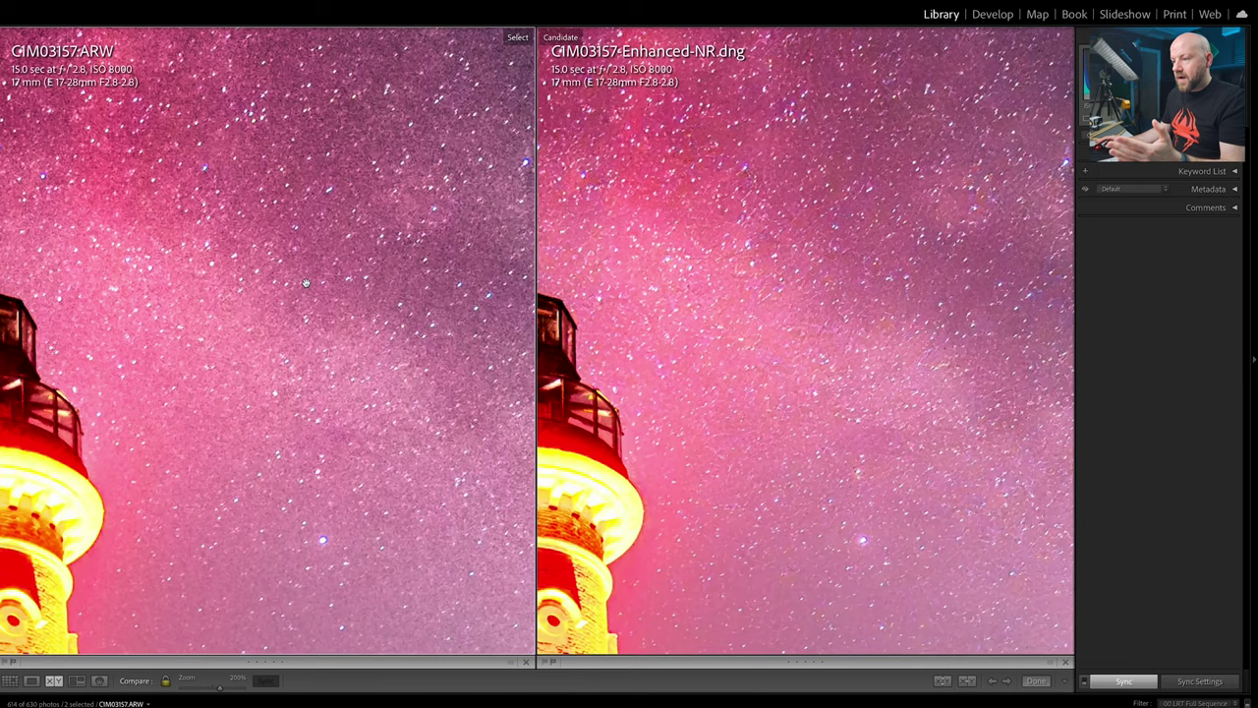
pyautogui.moveTo(359, 333); pyautogui.dragTo(376, 212)
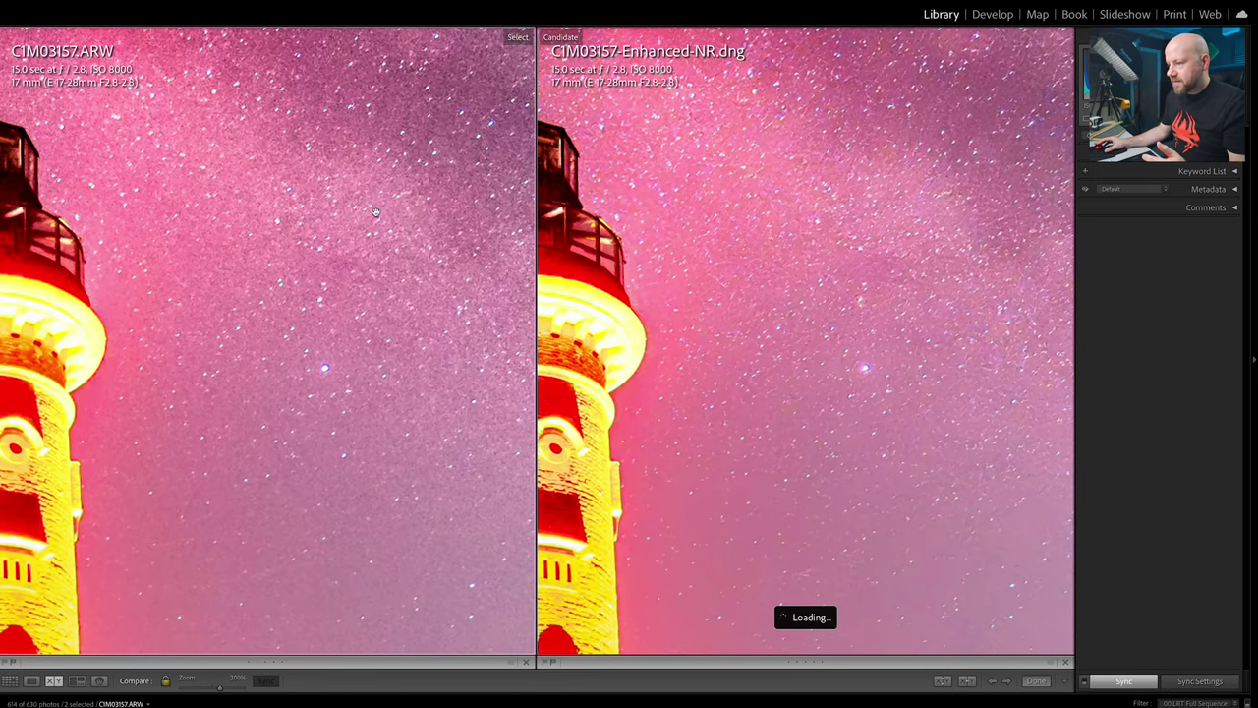
pyautogui.moveTo(403, 334); pyautogui.dragTo(341, 284)
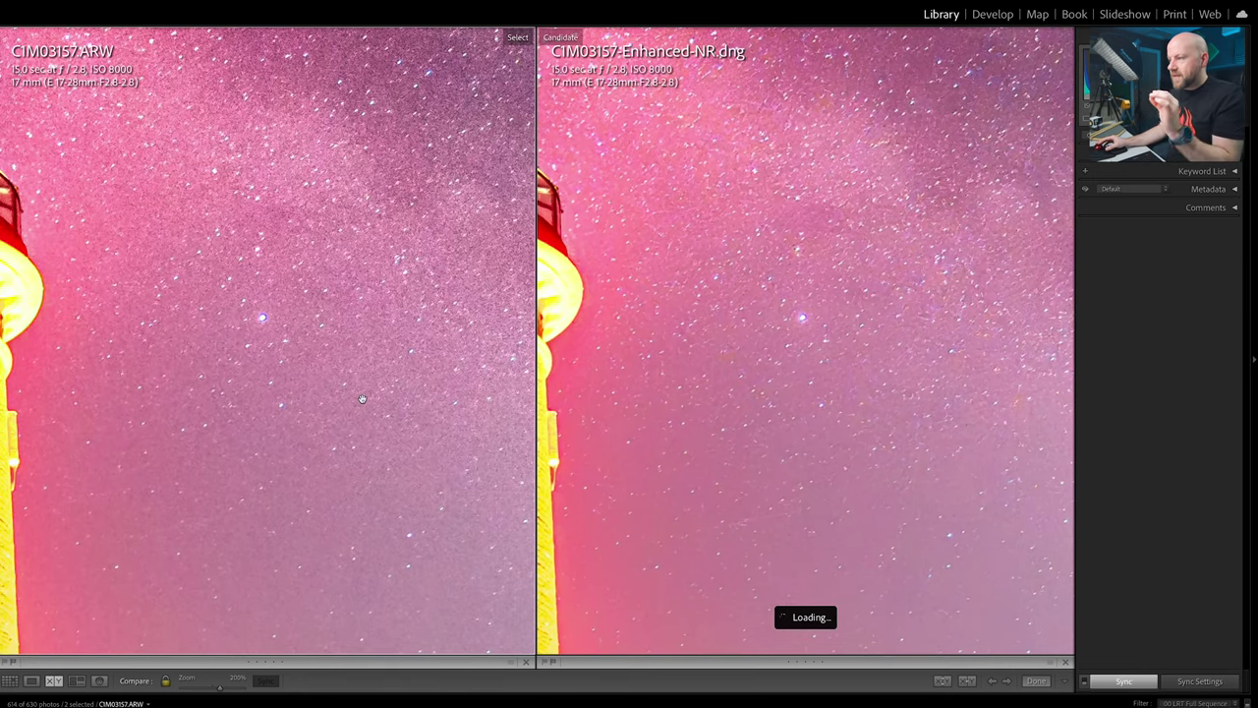
pyautogui.moveTo(424, 185); pyautogui.dragTo(338, 299)
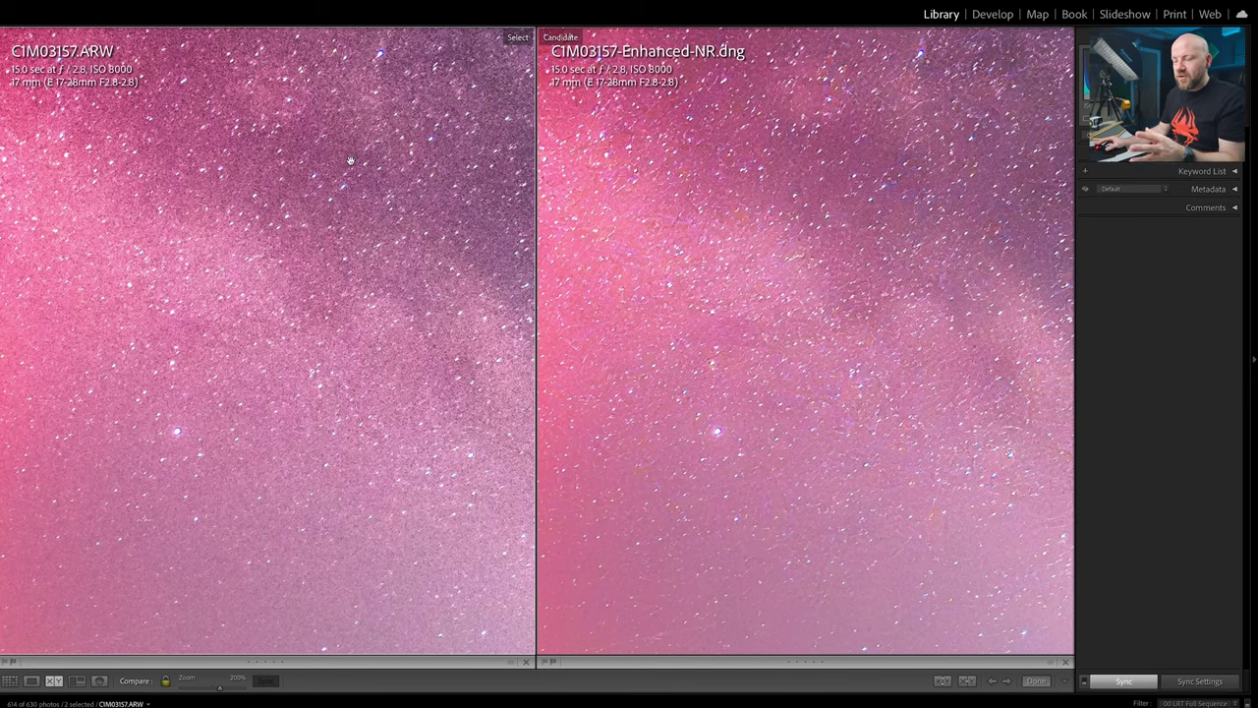
pyautogui.moveTo(350, 163); pyautogui.dragTo(383, 237)
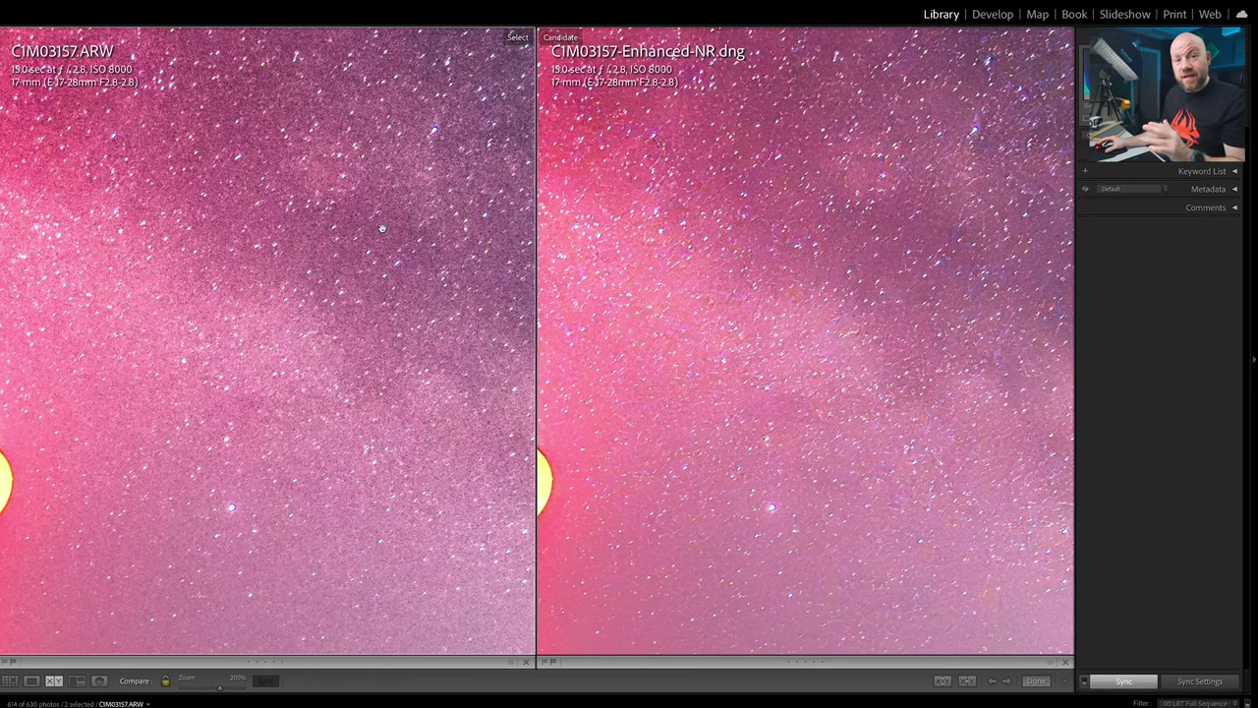
pyautogui.moveTo(382, 228); pyautogui.dragTo(260, 221)
pyautogui.click(296, 217)
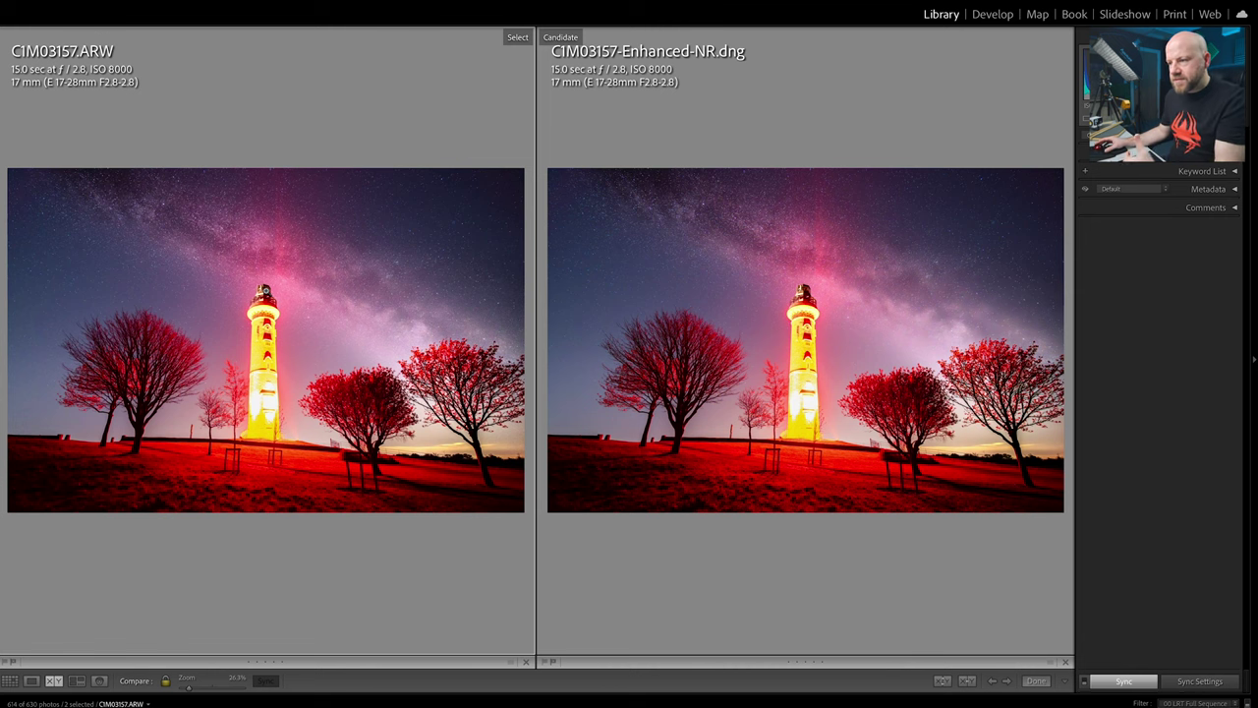
pyautogui.click(263, 291)
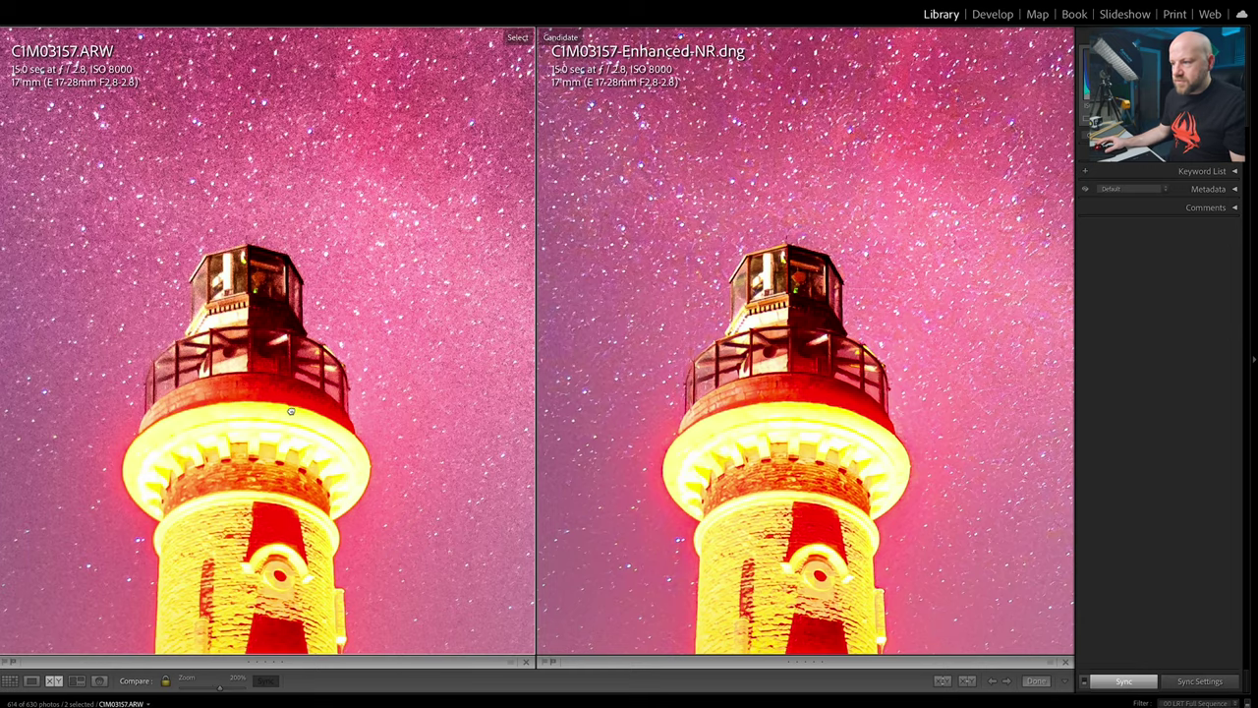
pyautogui.moveTo(292, 412); pyautogui.dragTo(304, 315)
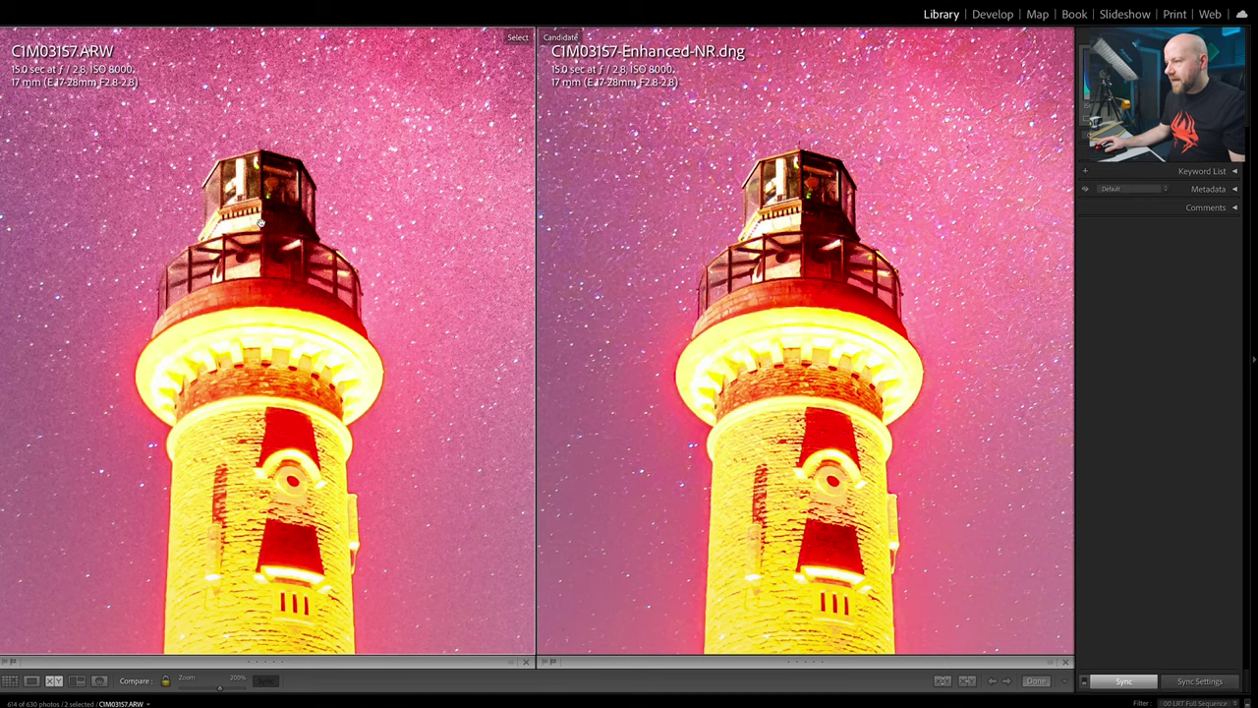
pyautogui.moveTo(260, 223); pyautogui.dragTo(299, 139)
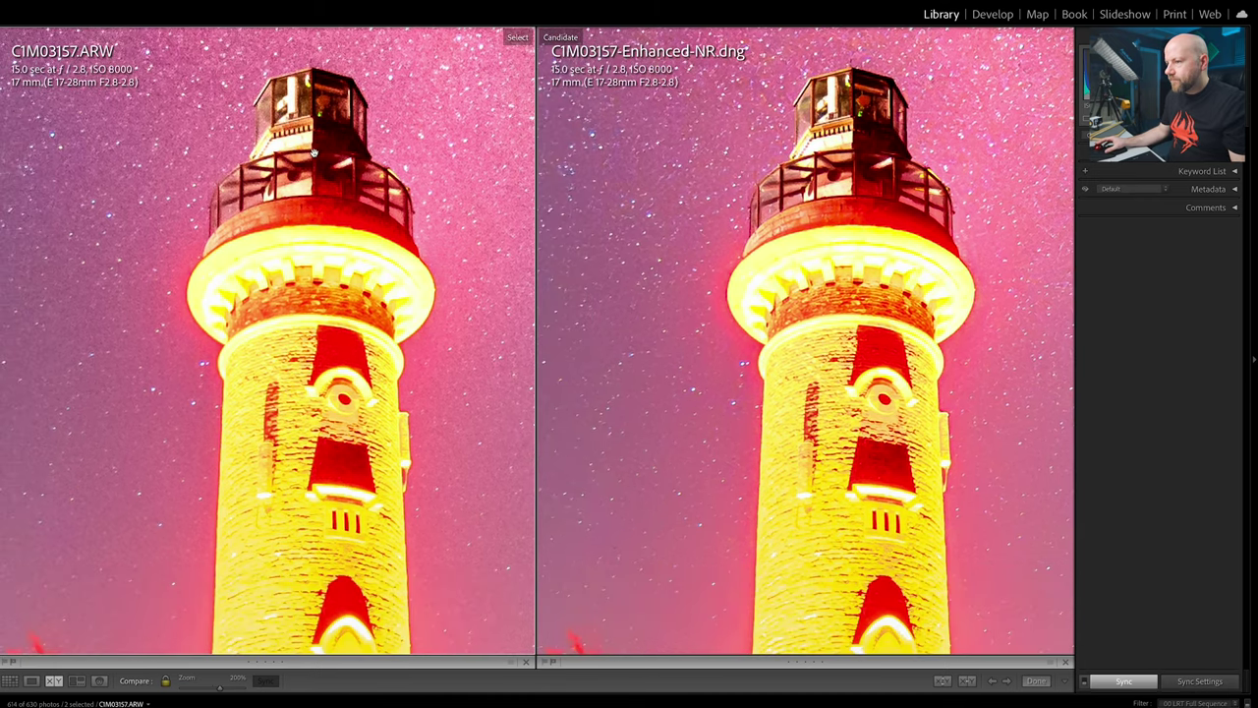
pyautogui.moveTo(335, 188); pyautogui.dragTo(347, 226)
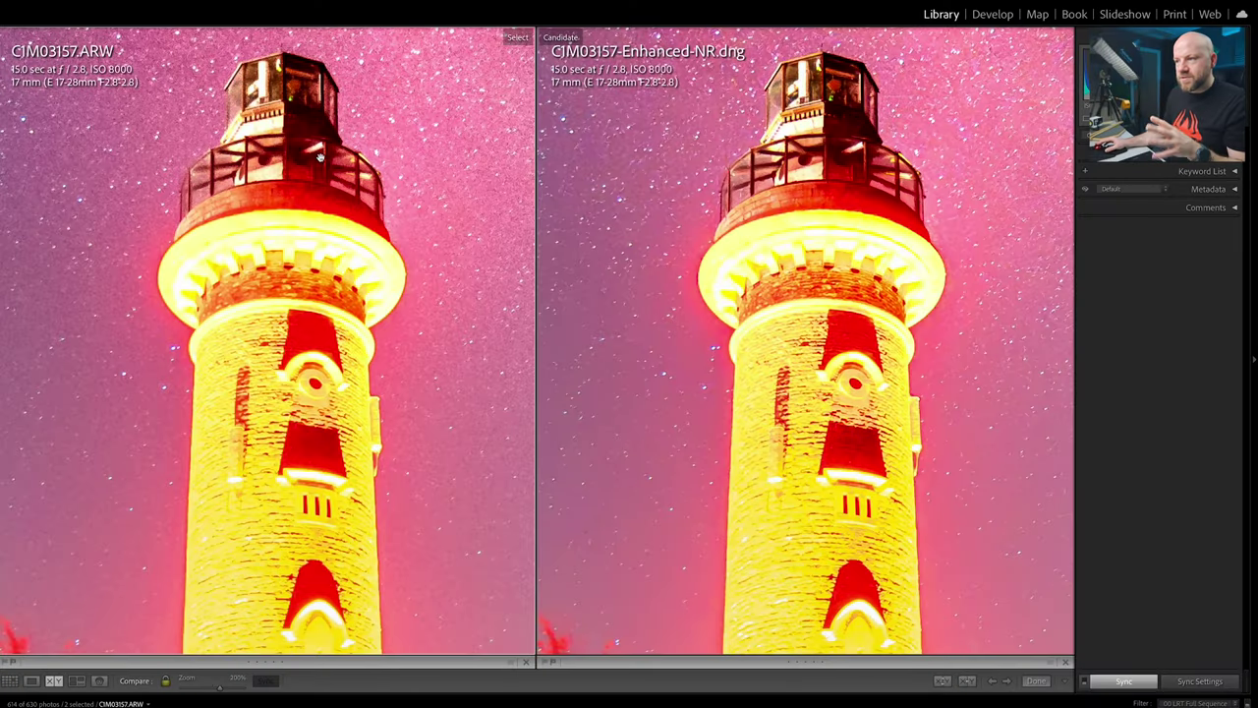
pyautogui.moveTo(323, 154); pyautogui.dragTo(337, 244)
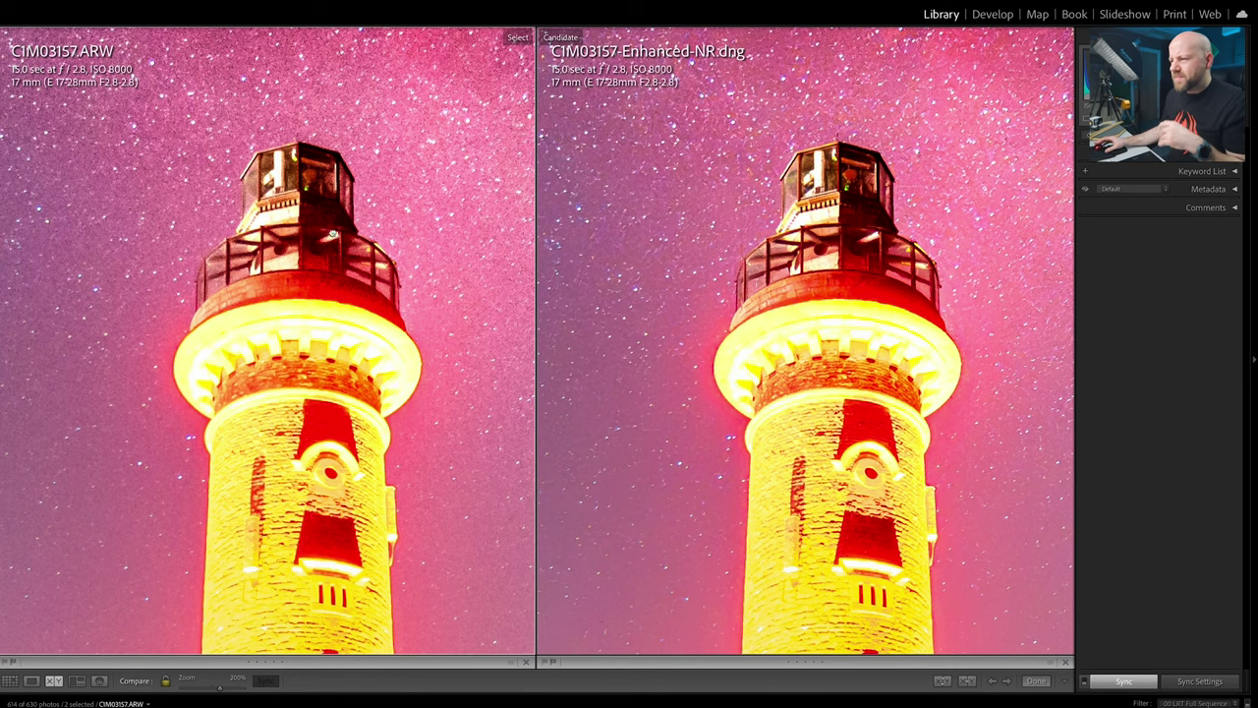
pyautogui.scroll(-5, 332, 234)
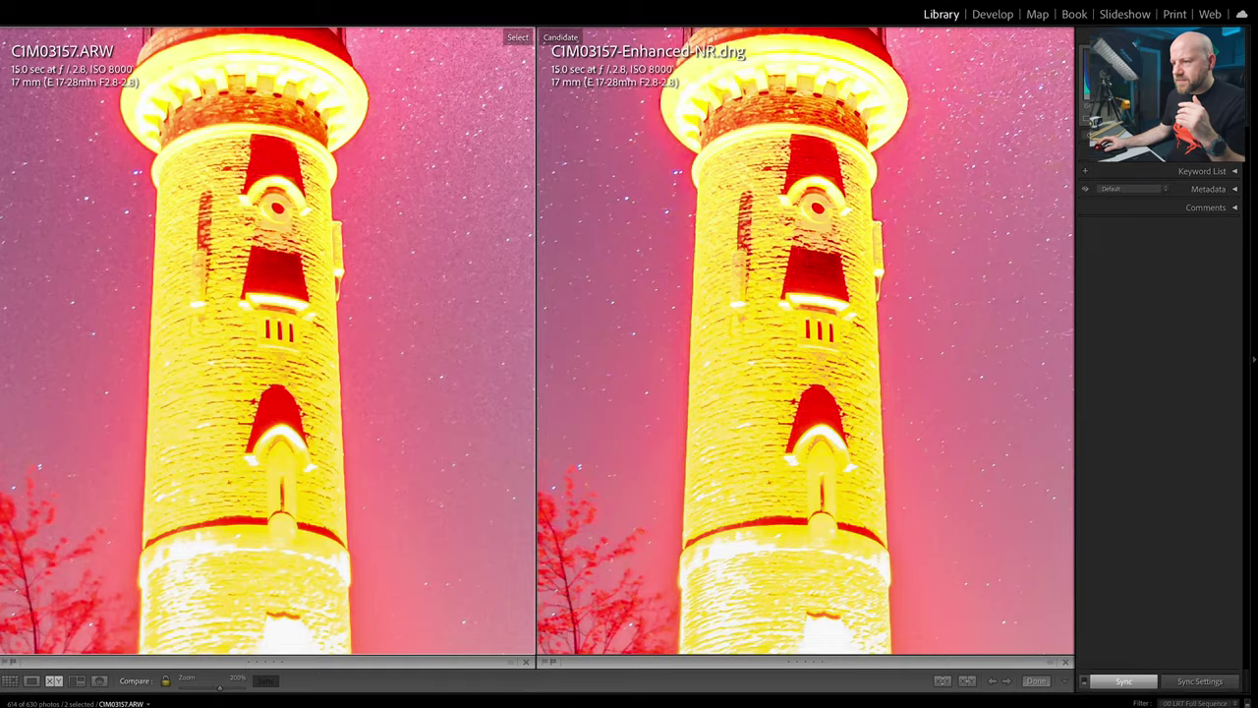
pyautogui.scroll(-5, 335, 266)
pyautogui.scroll(-5, 335, 265)
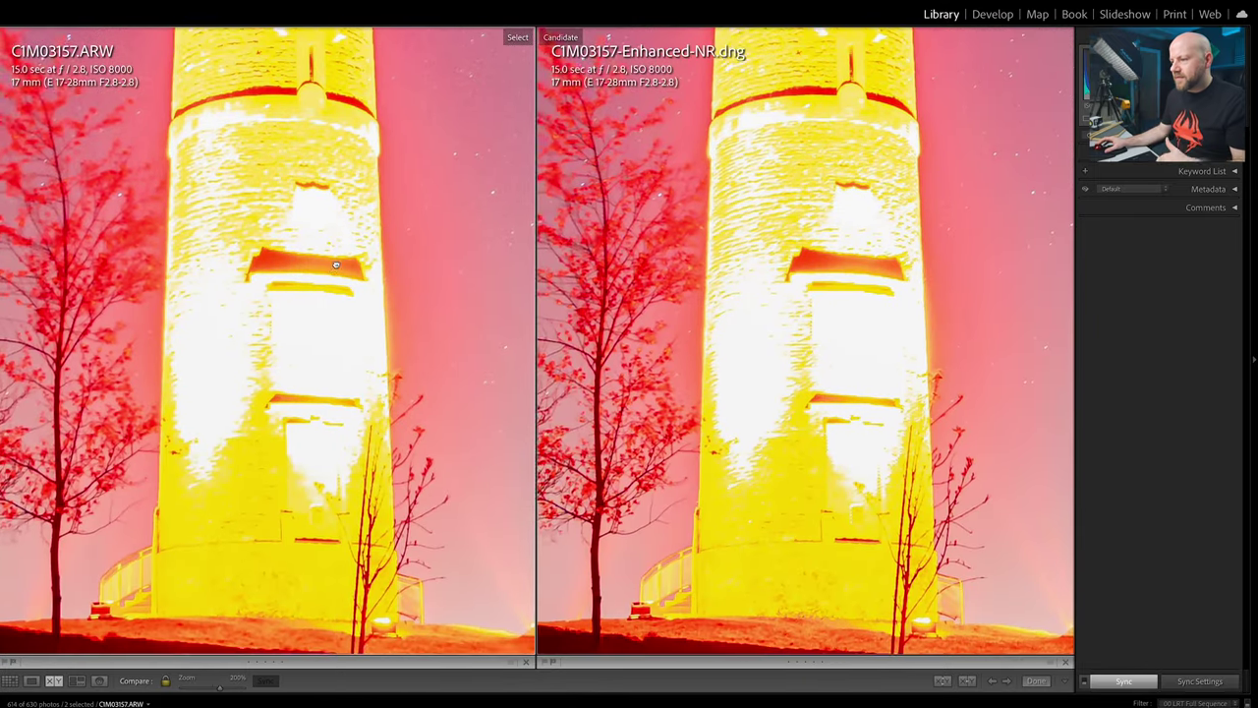
pyautogui.scroll(-3, 335, 265)
pyautogui.scroll(-3, 335, 265)
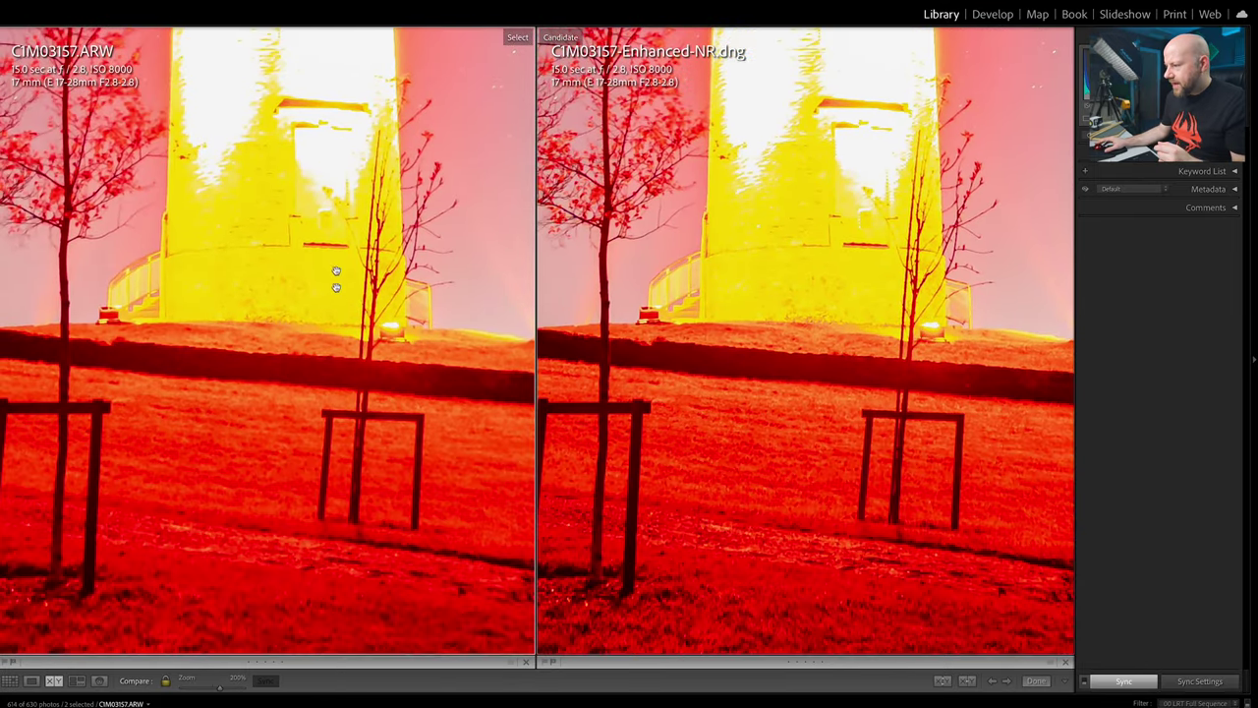
pyautogui.scroll(-5, 334, 413)
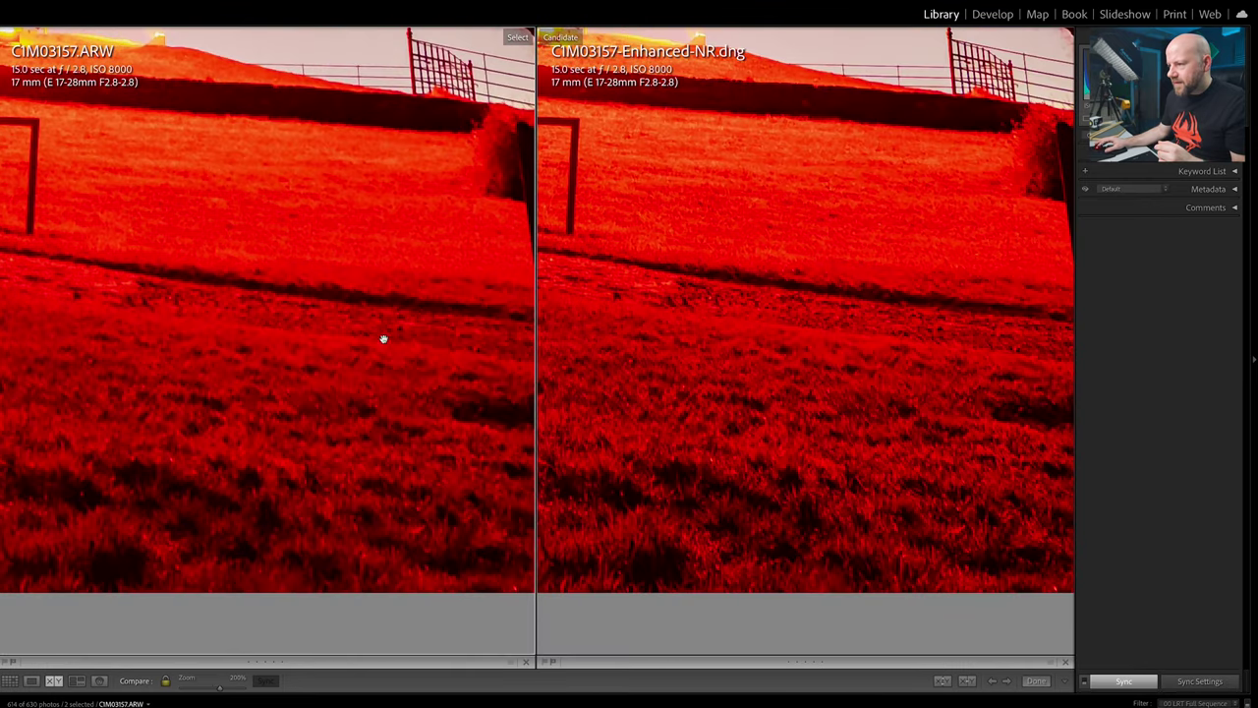
pyautogui.click(382, 337)
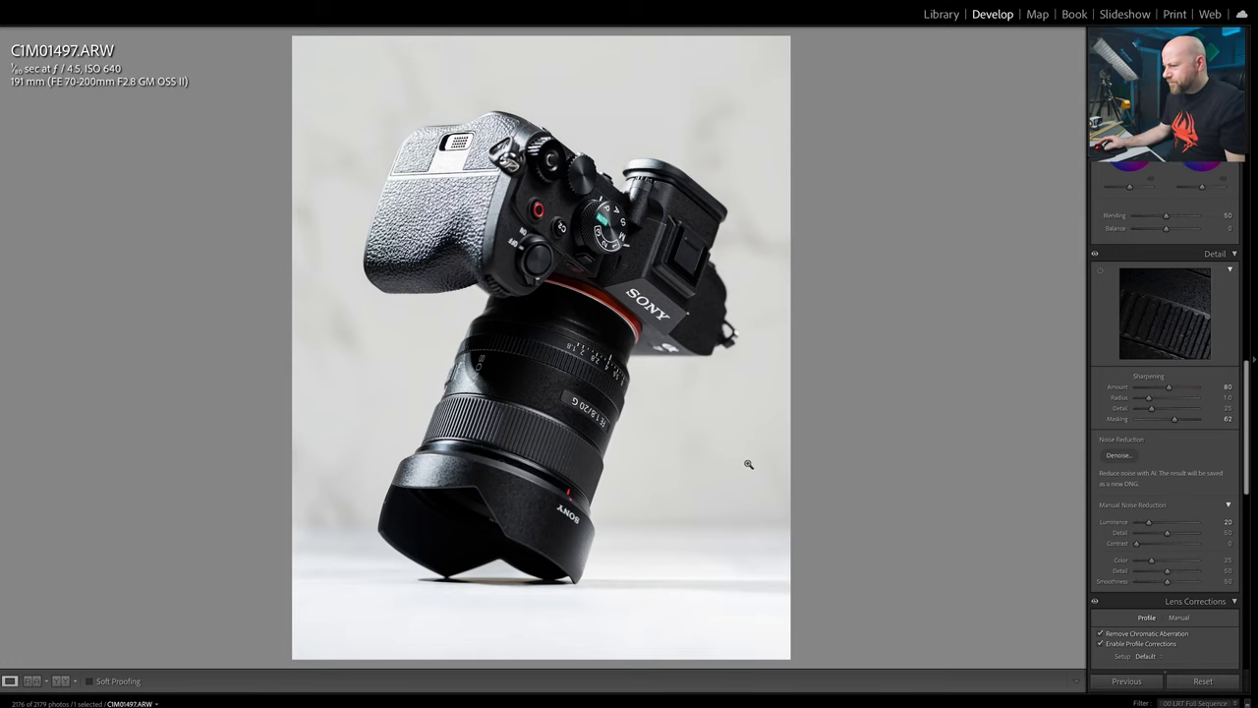
# On CIM01497.ARW, zoom in on the camera's mode dial to check grain, then return to Fit.
pyautogui.press('Left')
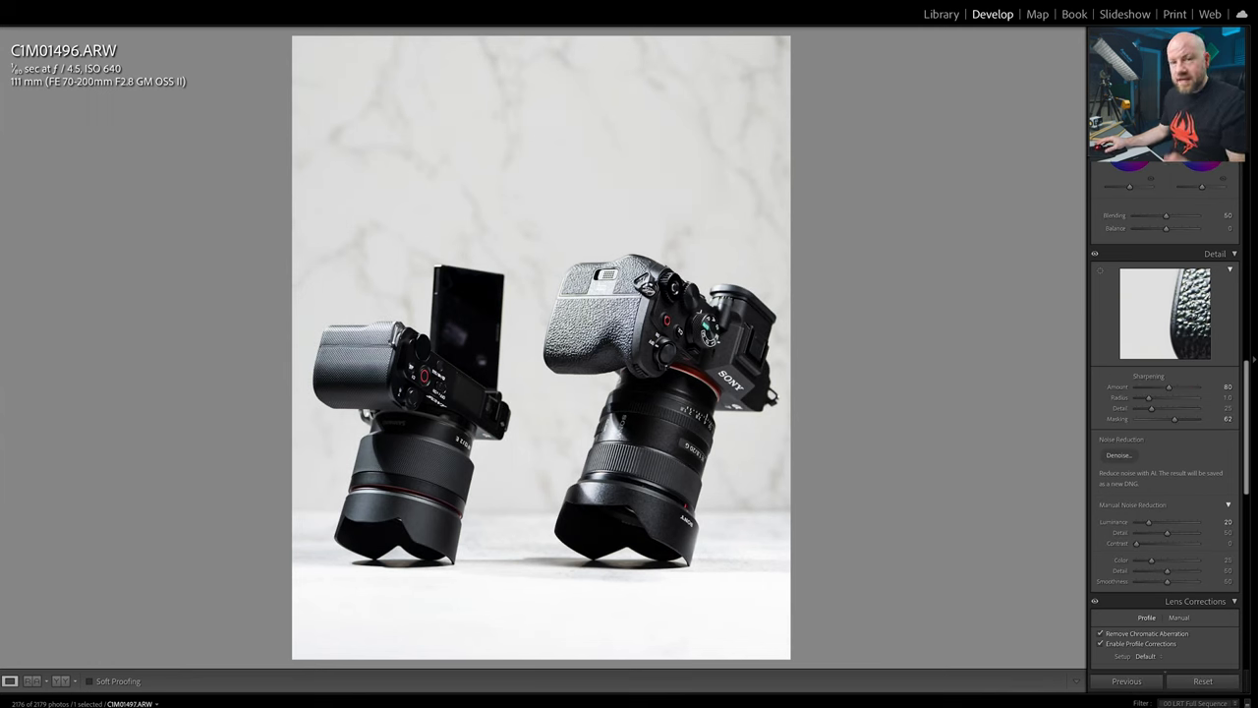
pyautogui.press('Right')
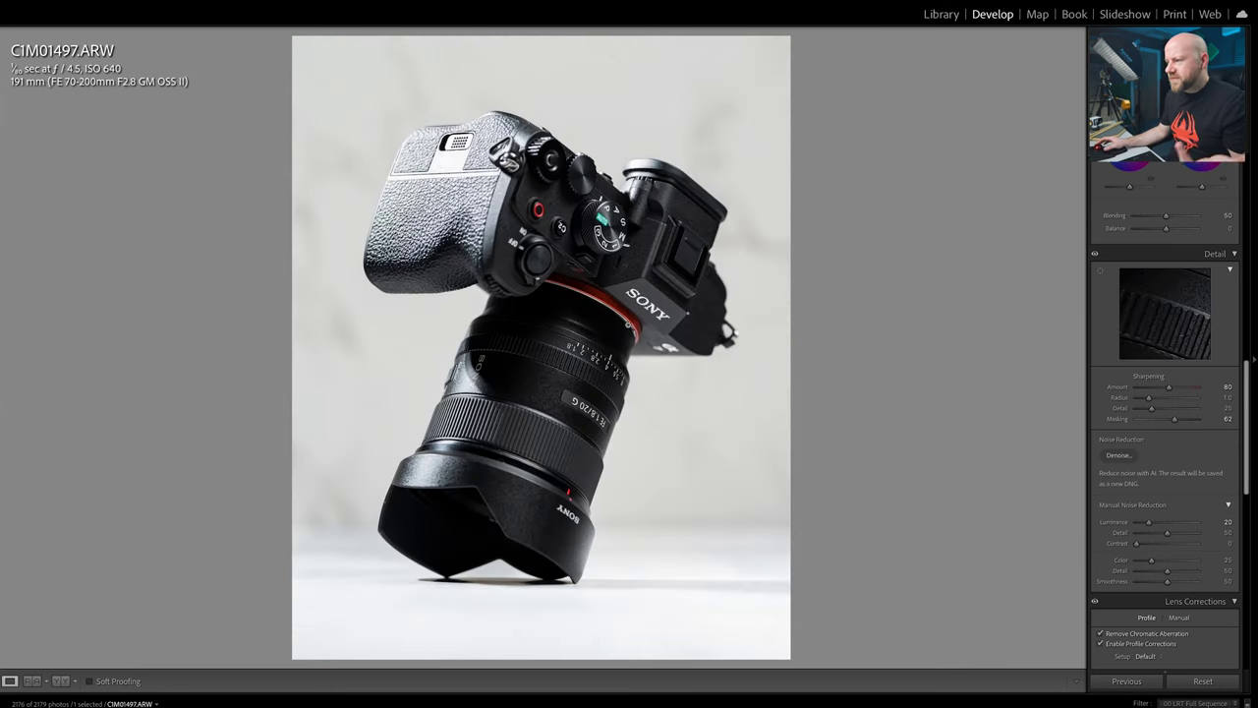
pyautogui.click(637, 258)
pyautogui.hotkey('ctrl', '+')
pyautogui.hotkey('ctrl', '+')
pyautogui.hotkey('ctrl', '+')
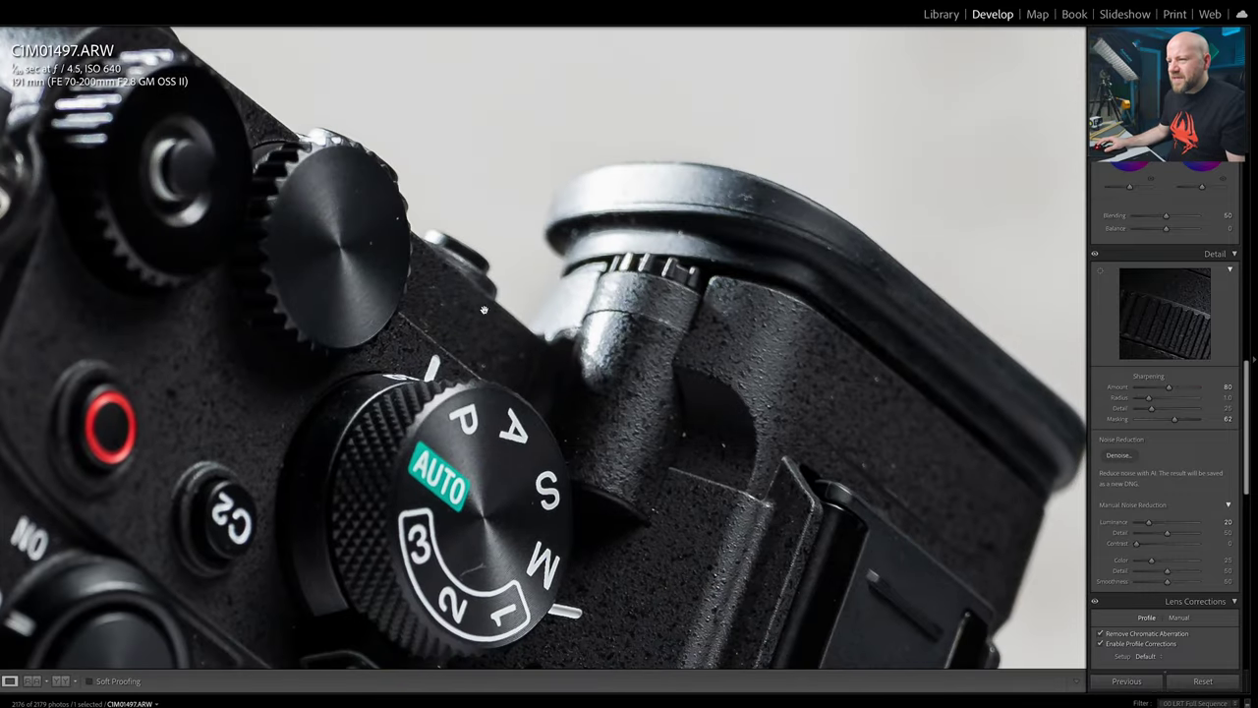
pyautogui.moveTo(486, 306); pyautogui.dragTo(580, 164)
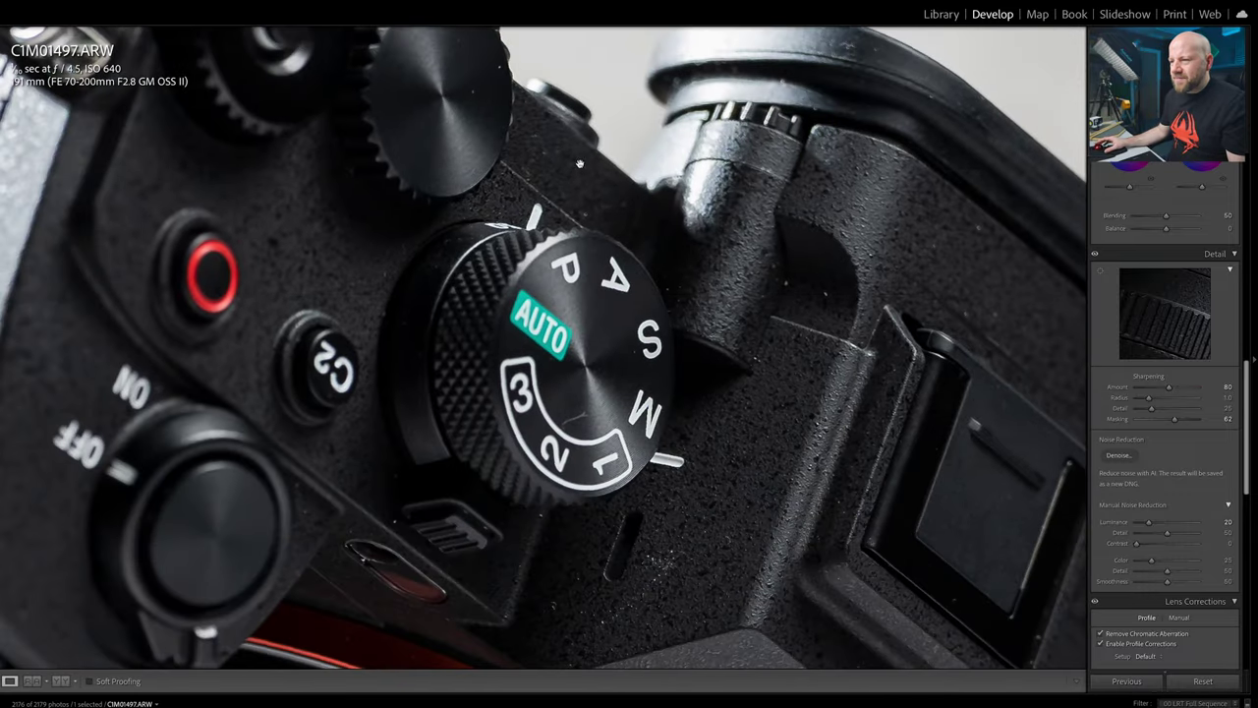
pyautogui.click(543, 284)
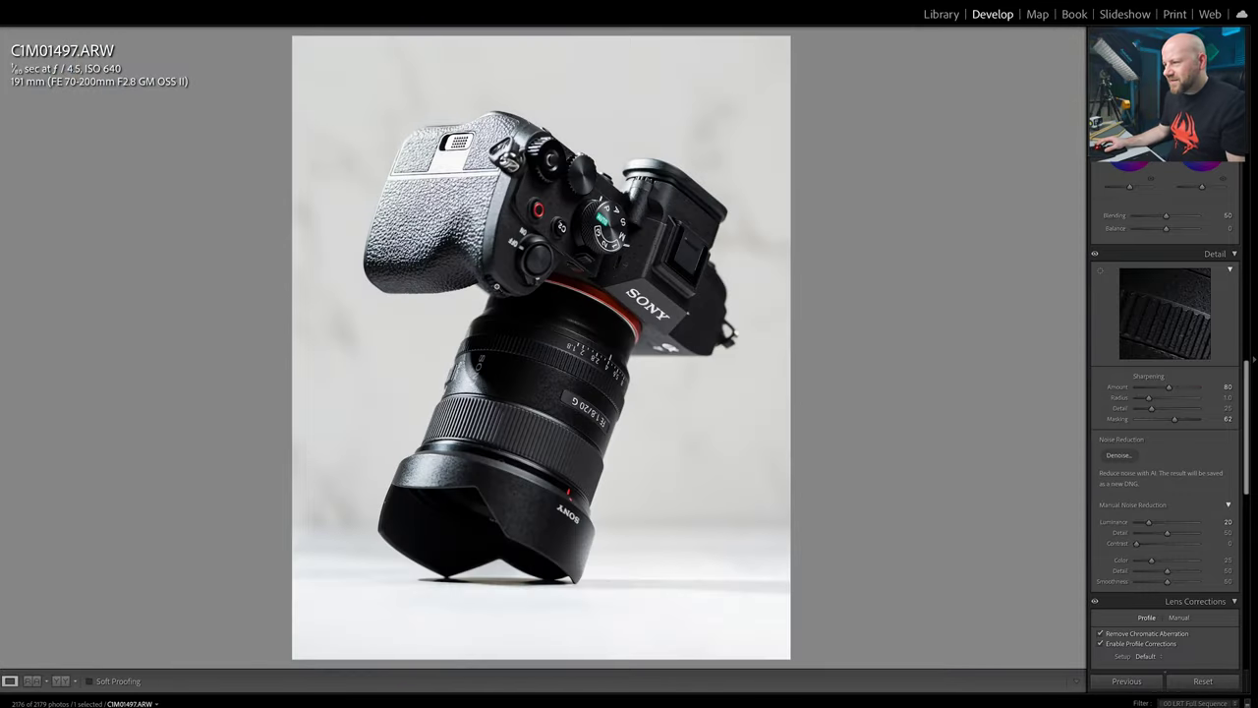
# Preview Denoise on CIM01497.ARW and enhance at Amount 50 with Create Stack on.
pyautogui.click(1117, 455)
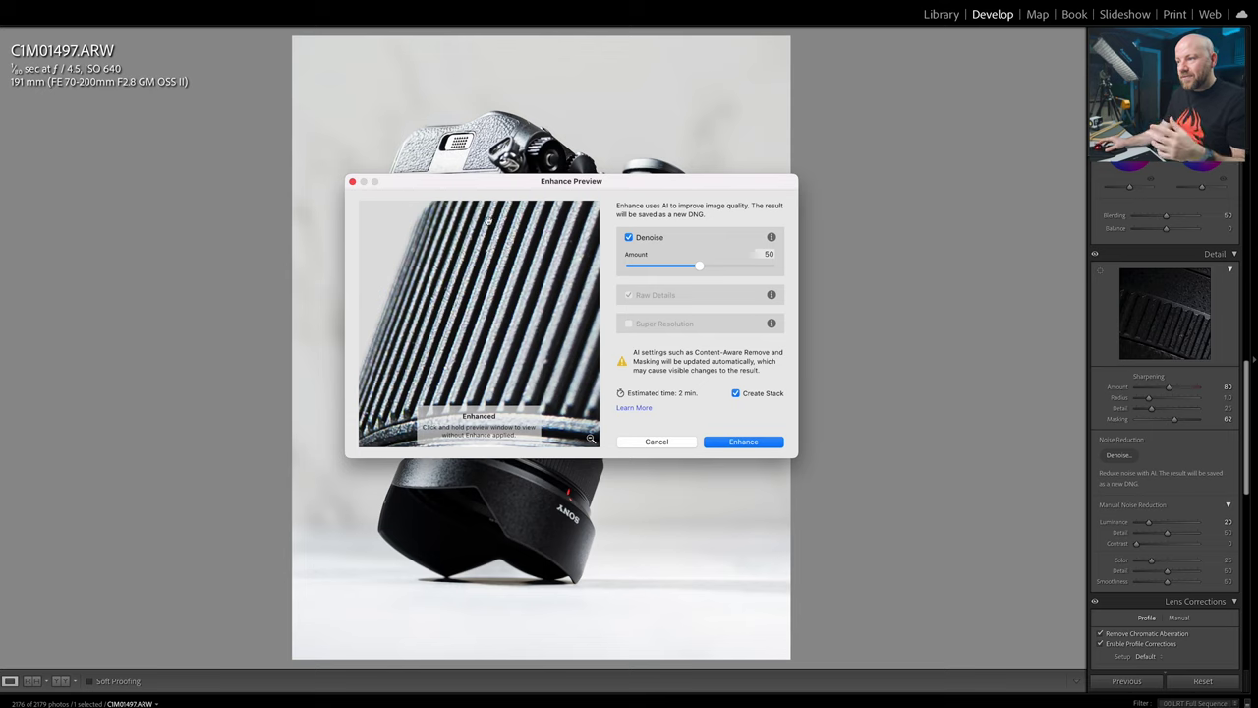
pyautogui.moveTo(471, 324); pyautogui.dragTo(440, 399)
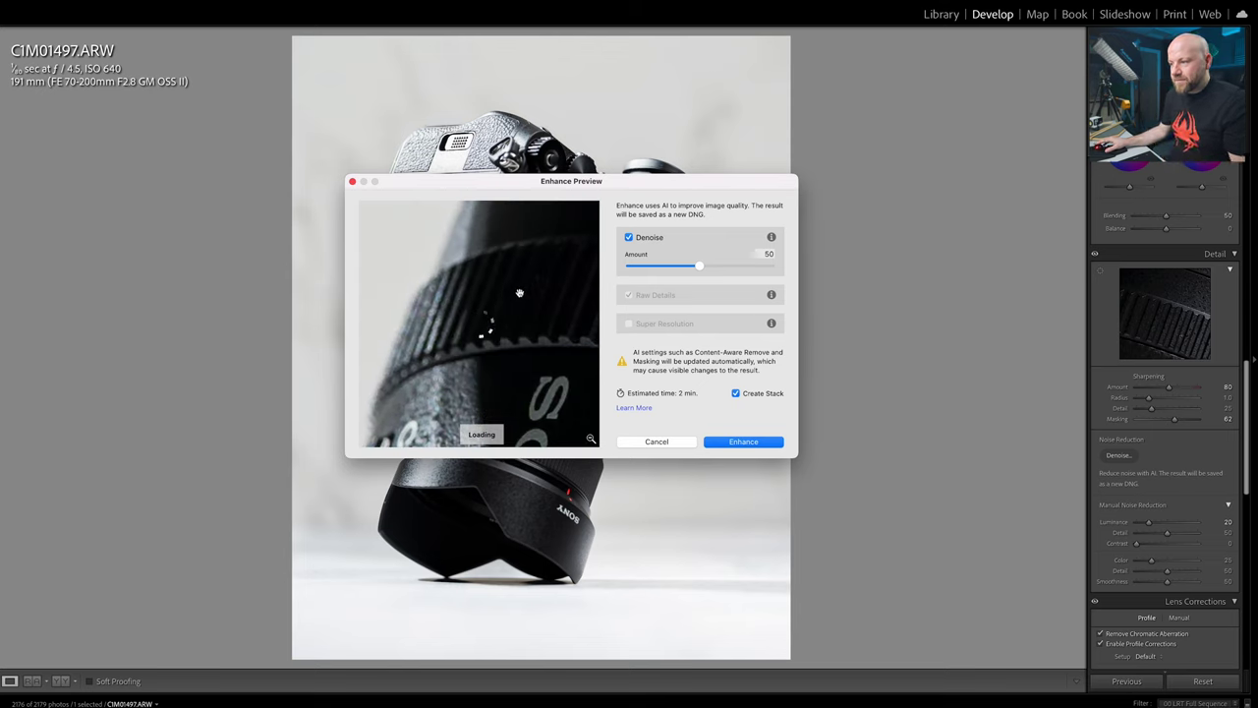
pyautogui.click(744, 441)
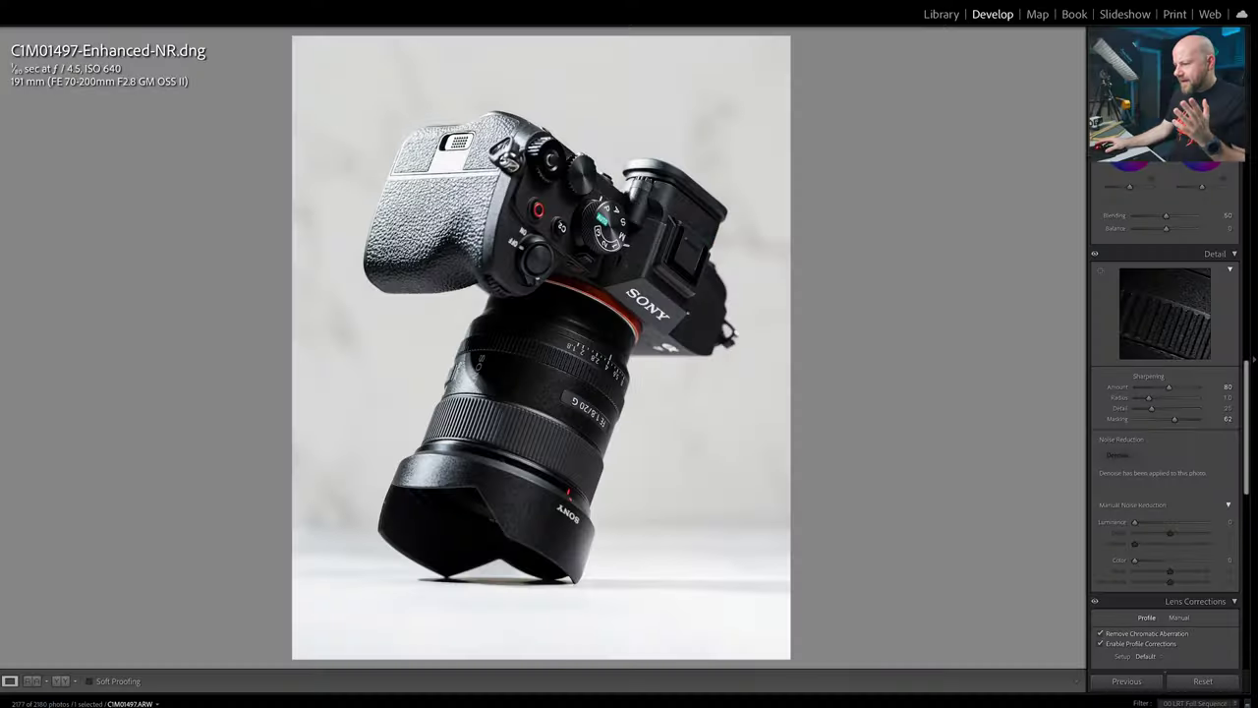
# View the raw CIM01497.ARW's lens markings at 1:1, pan around, and toggle its Detail settings off and on.
pyautogui.press('Left')
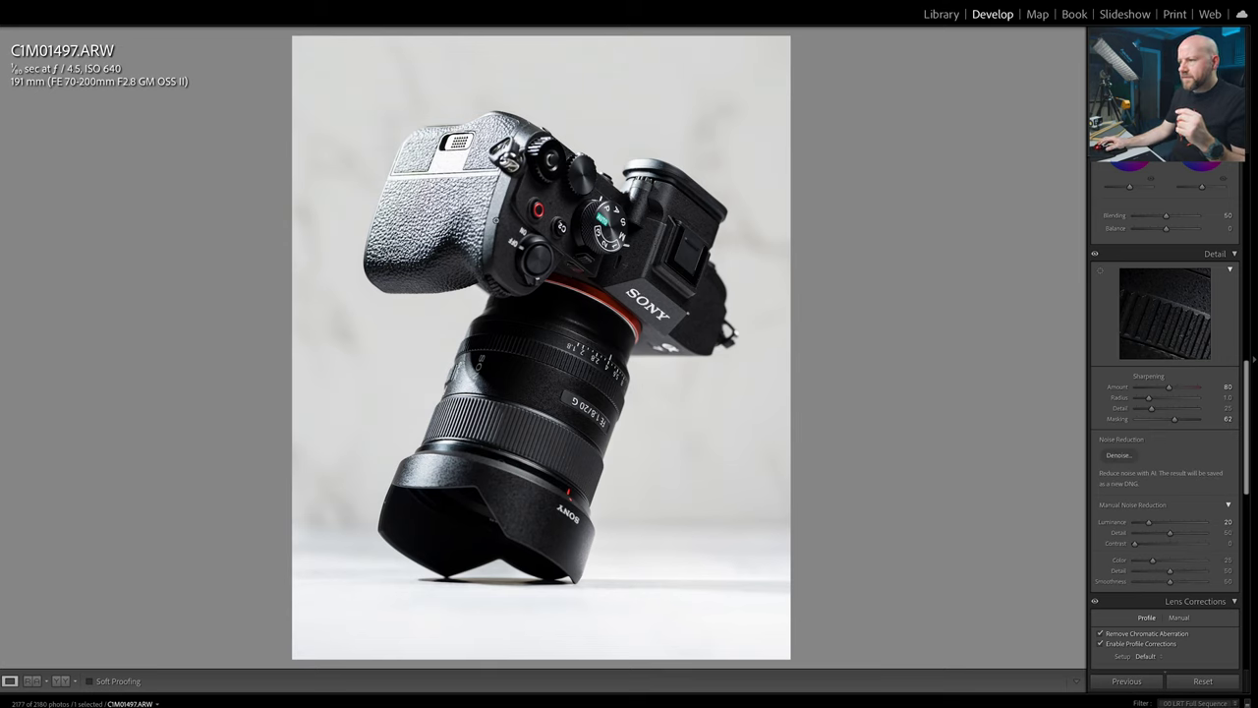
pyautogui.click(586, 366)
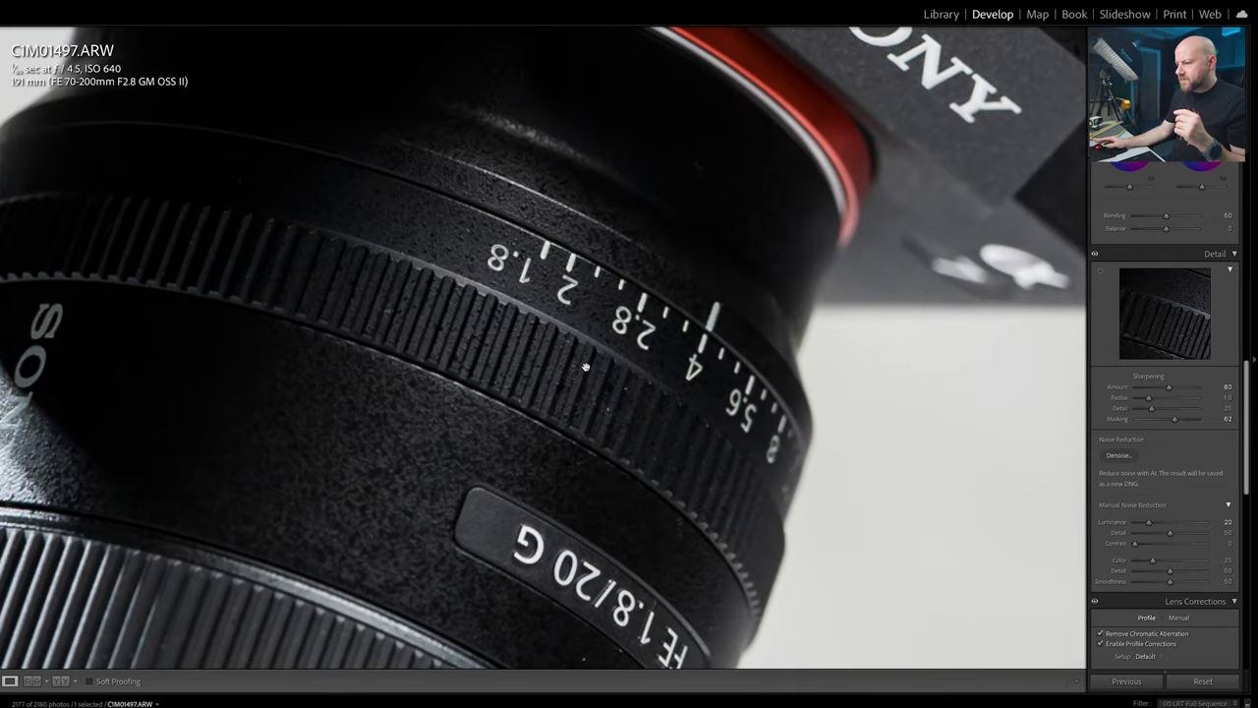
pyautogui.moveTo(586, 483); pyautogui.dragTo(499, 353)
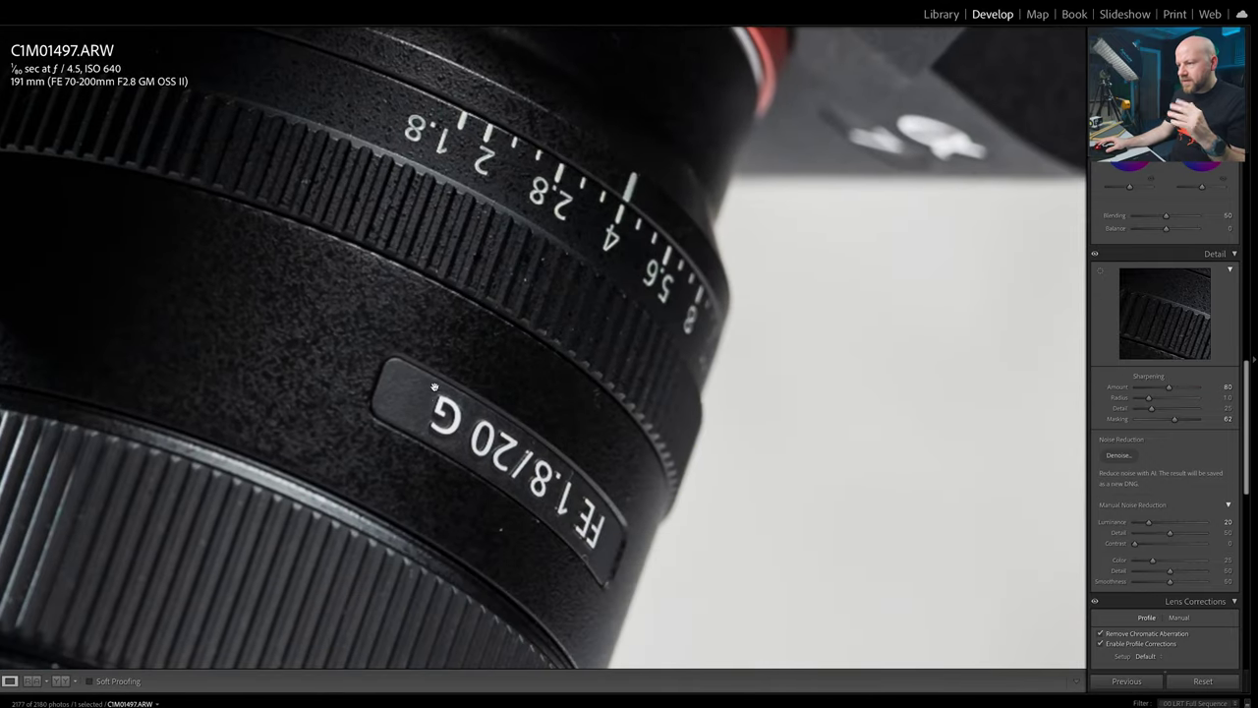
pyautogui.moveTo(384, 330); pyautogui.dragTo(447, 395)
pyautogui.moveTo(607, 291); pyautogui.dragTo(597, 344)
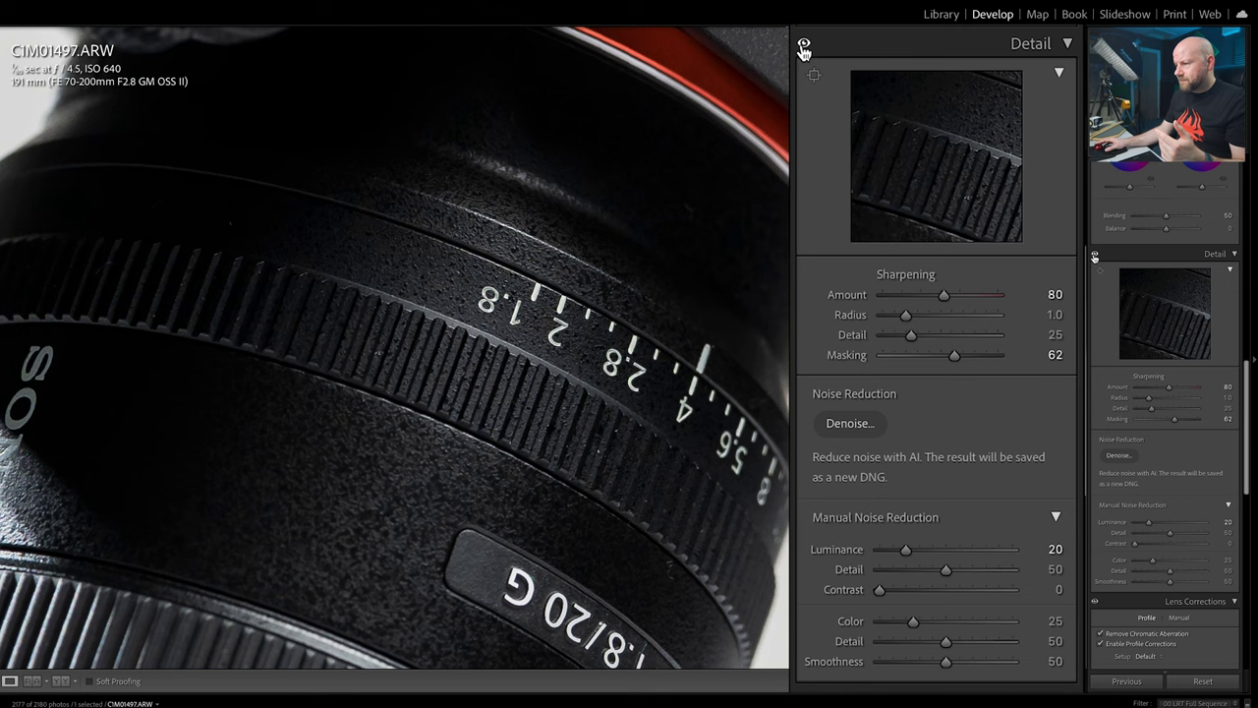
pyautogui.click(1095, 255)
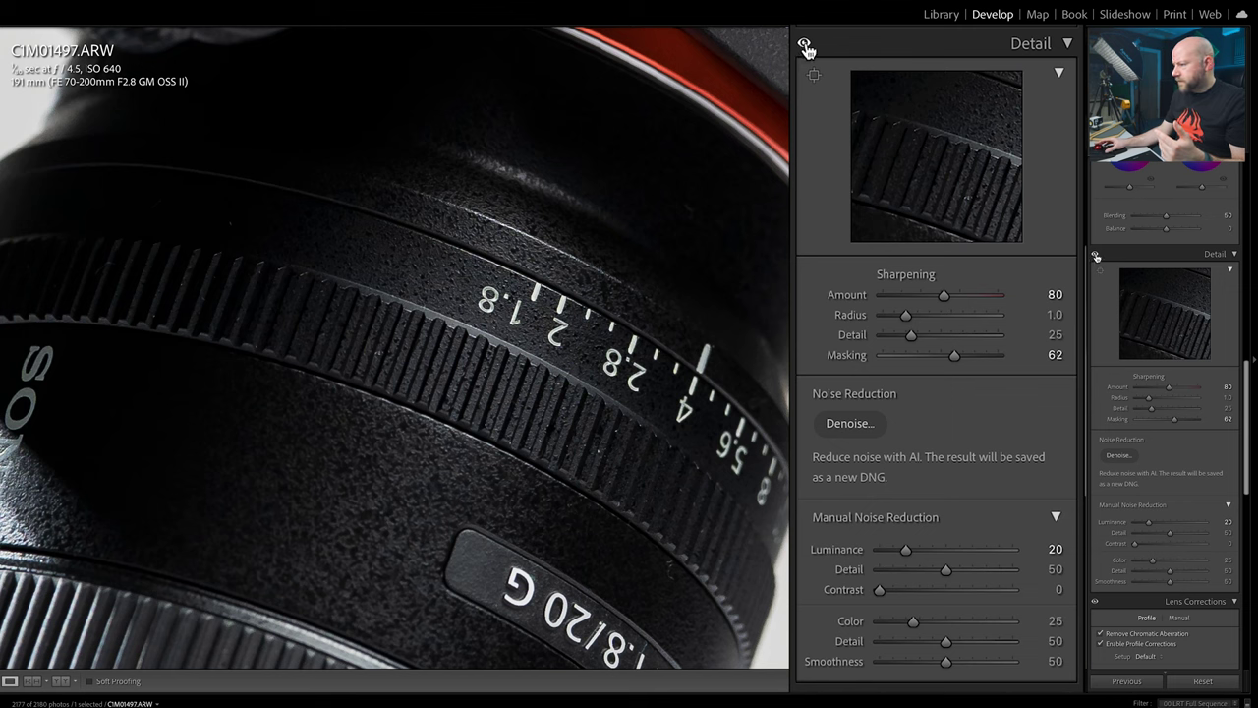
pyautogui.click(1095, 256)
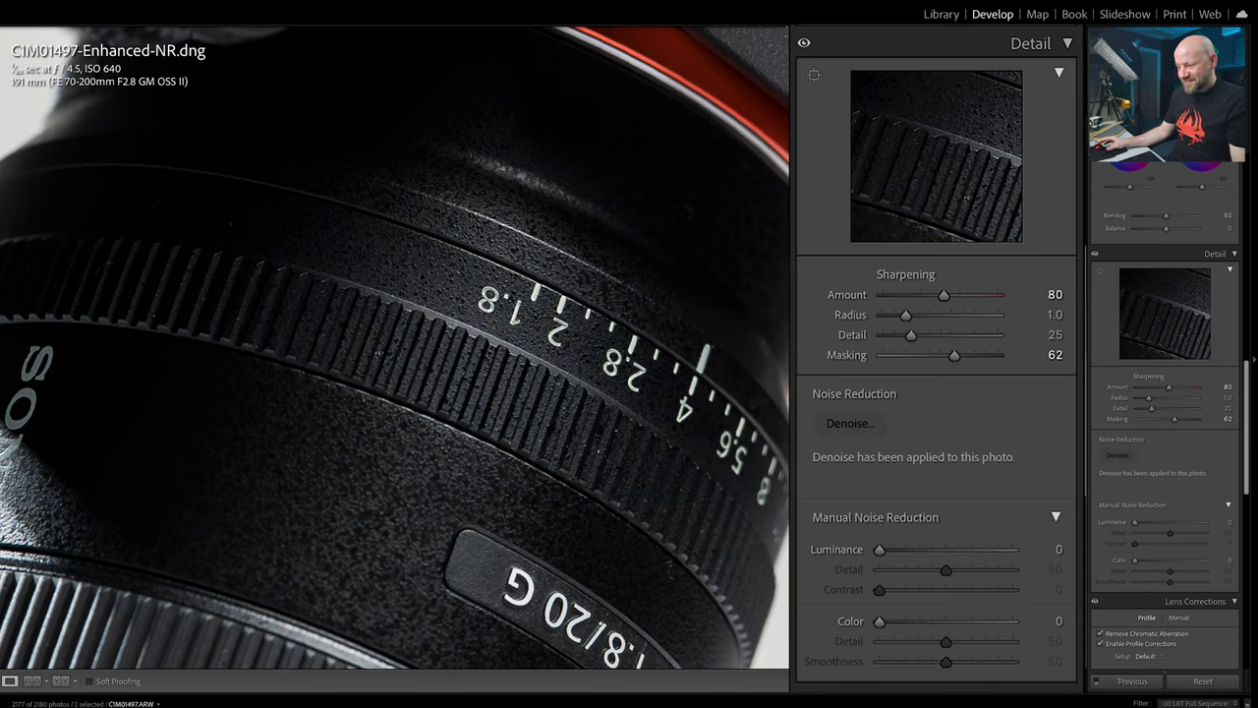
# Put the C1M01497 DNG and ARW in Compare view and pan both across the SONY body and mode dial.
pyautogui.click(940, 15)
pyautogui.press('c')
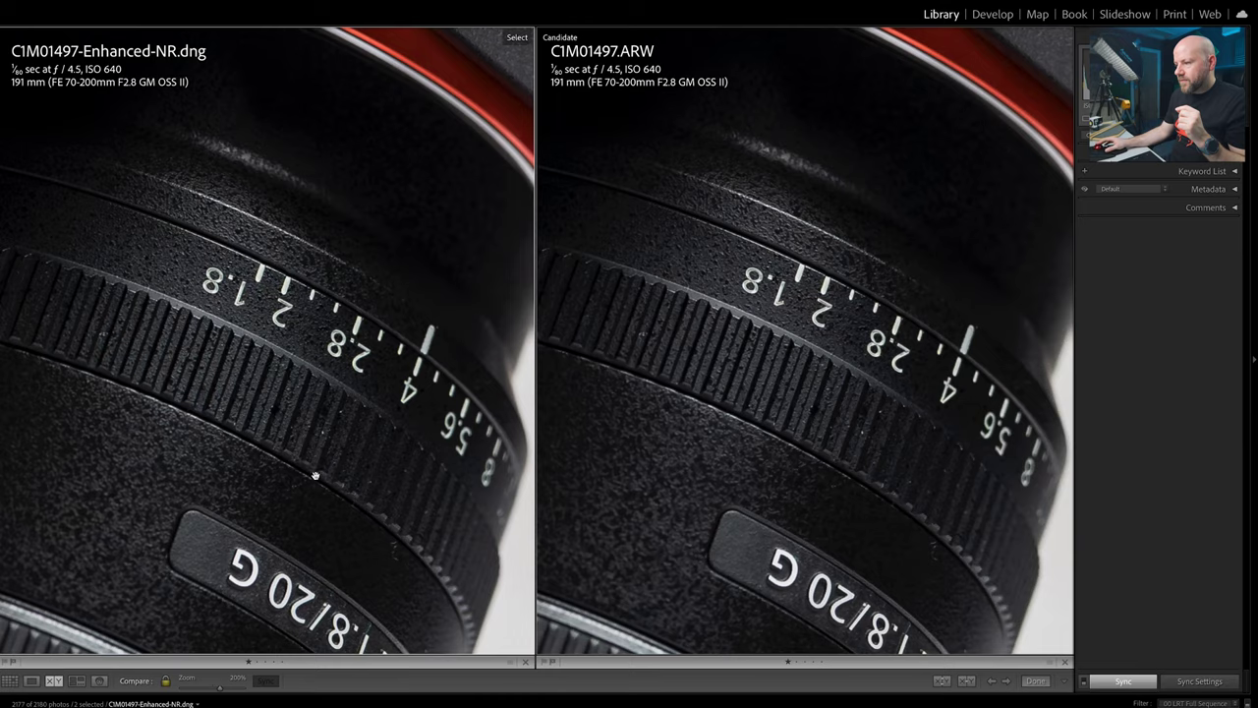
pyautogui.moveTo(334, 476); pyautogui.dragTo(136, 444)
pyautogui.moveTo(244, 260); pyautogui.dragTo(239, 497)
pyautogui.moveTo(345, 236); pyautogui.dragTo(292, 440)
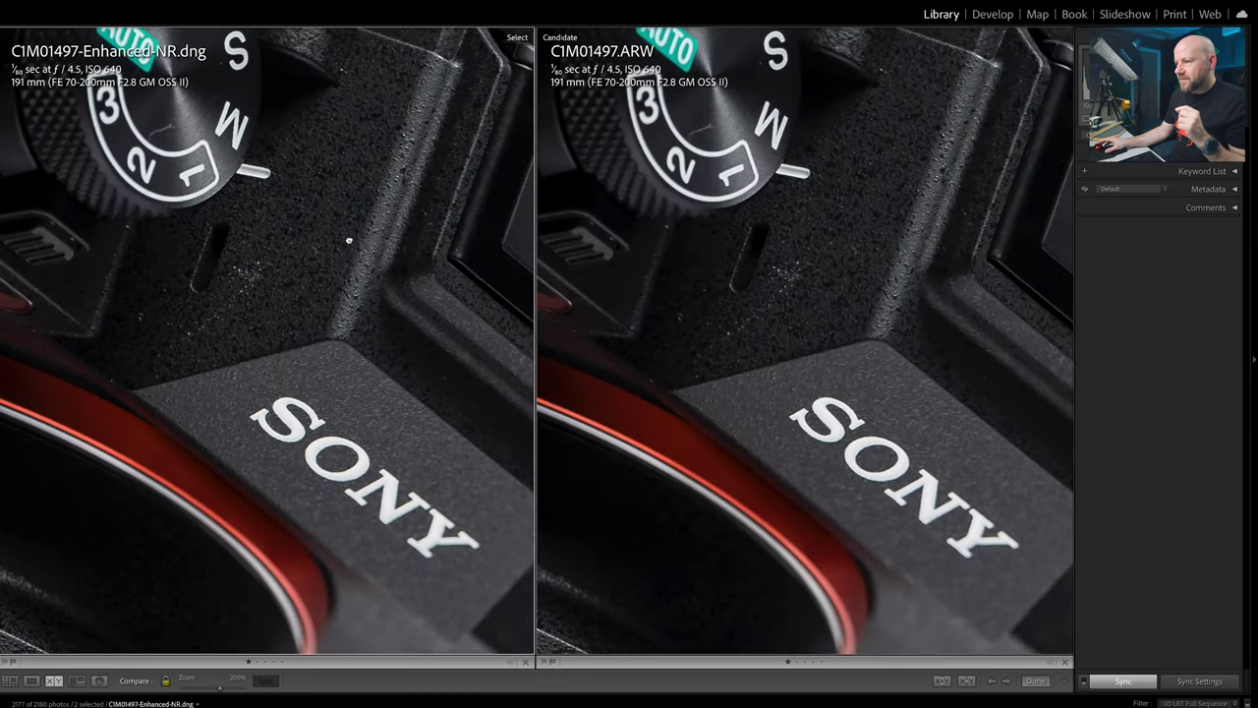
pyautogui.moveTo(349, 240); pyautogui.dragTo(337, 382)
pyautogui.moveTo(304, 328); pyautogui.dragTo(341, 411)
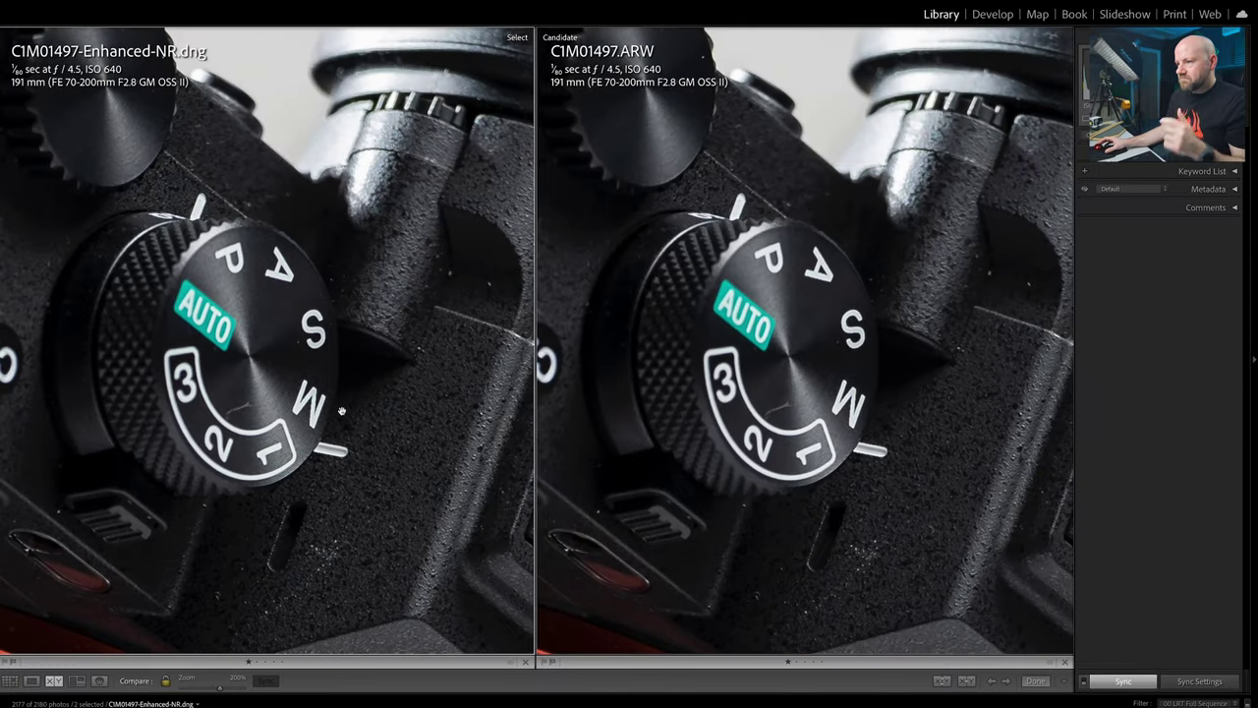
pyautogui.moveTo(281, 250); pyautogui.dragTo(386, 256)
pyautogui.moveTo(282, 173); pyautogui.dragTo(291, 383)
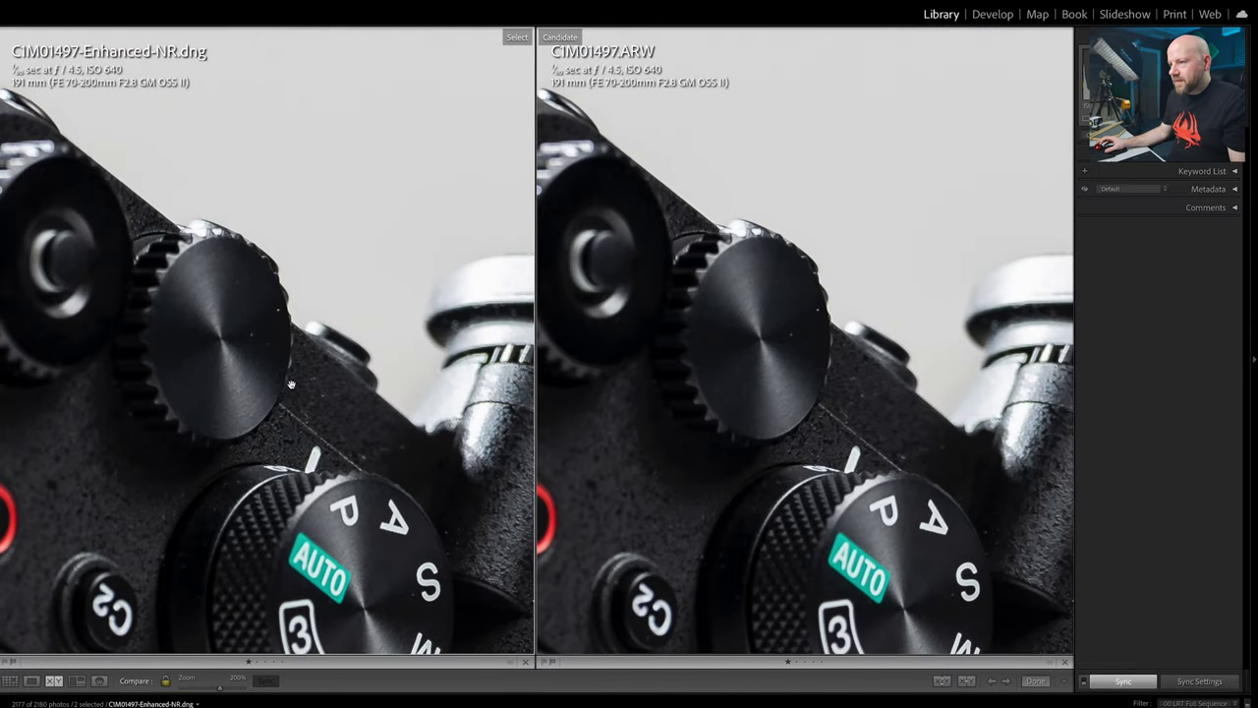
# Pan both views over the right-hand dial, Sony logo, red ring and FE 1.8/20 G lens markings.
pyautogui.moveTo(375, 367); pyautogui.dragTo(182, 322)
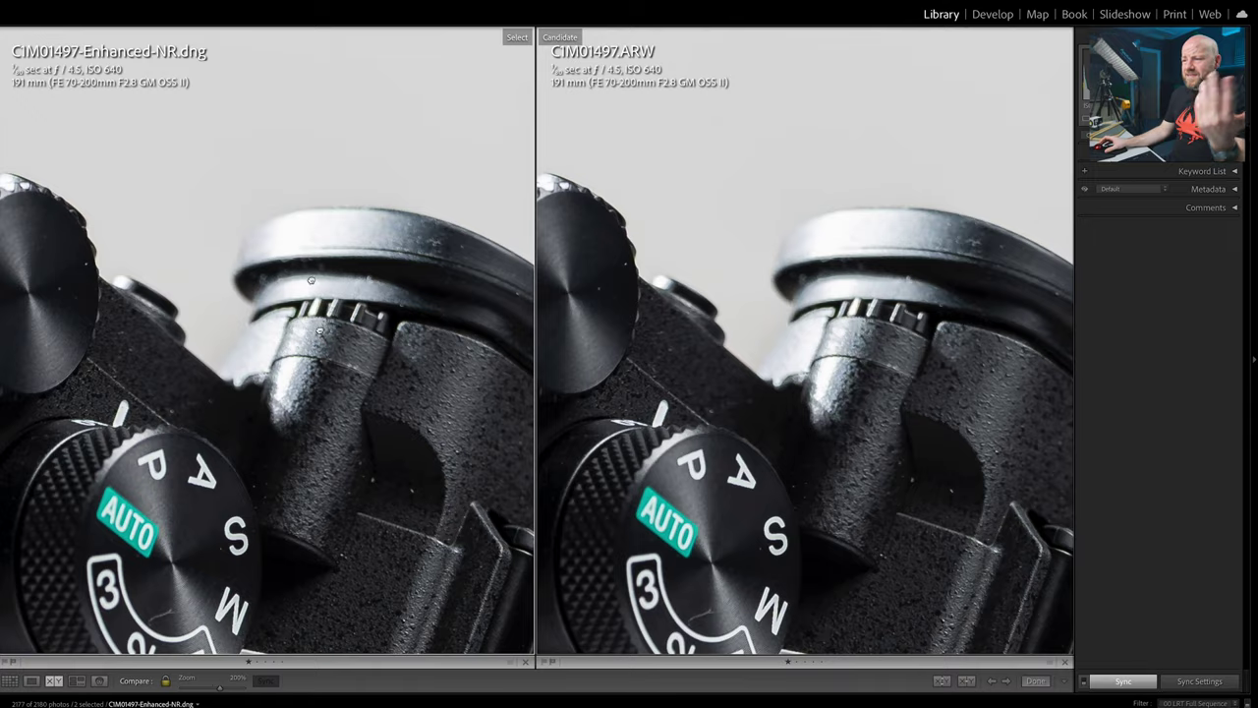
pyautogui.moveTo(310, 281); pyautogui.dragTo(287, 187)
pyautogui.moveTo(335, 337); pyautogui.dragTo(337, 163)
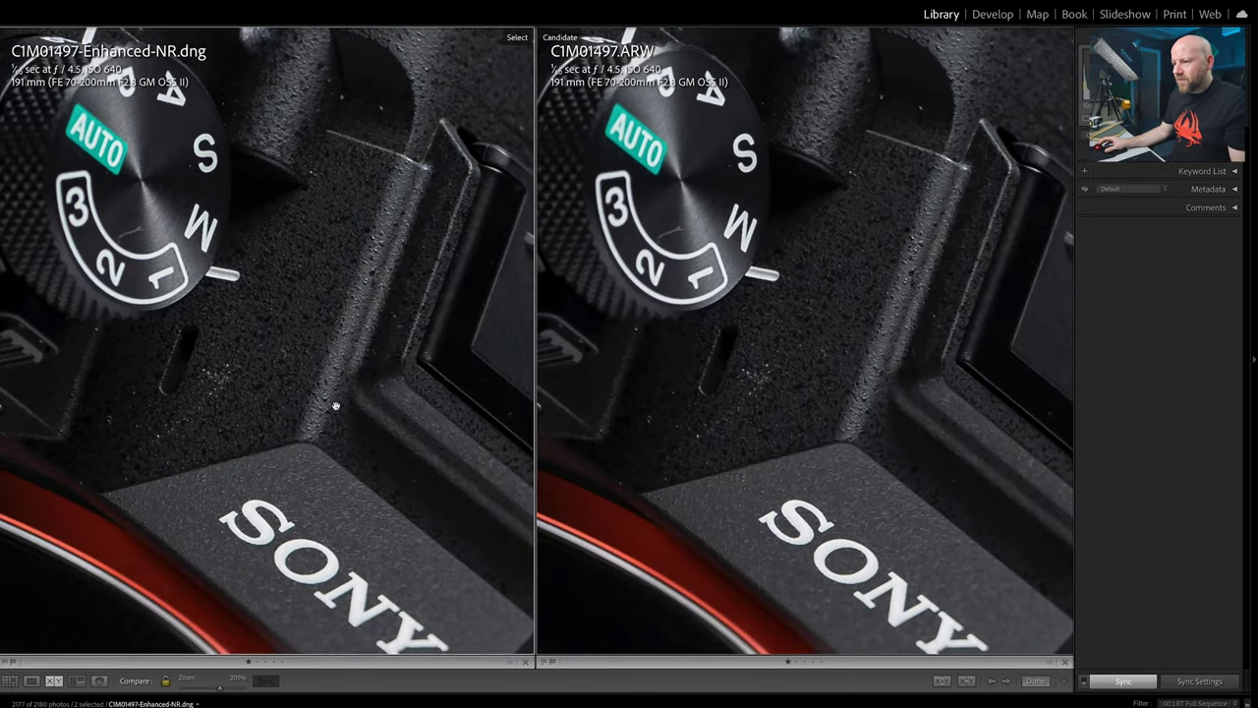
pyautogui.moveTo(336, 405); pyautogui.dragTo(349, 209)
pyautogui.moveTo(352, 322); pyautogui.dragTo(356, 181)
pyautogui.moveTo(308, 389); pyautogui.dragTo(397, 216)
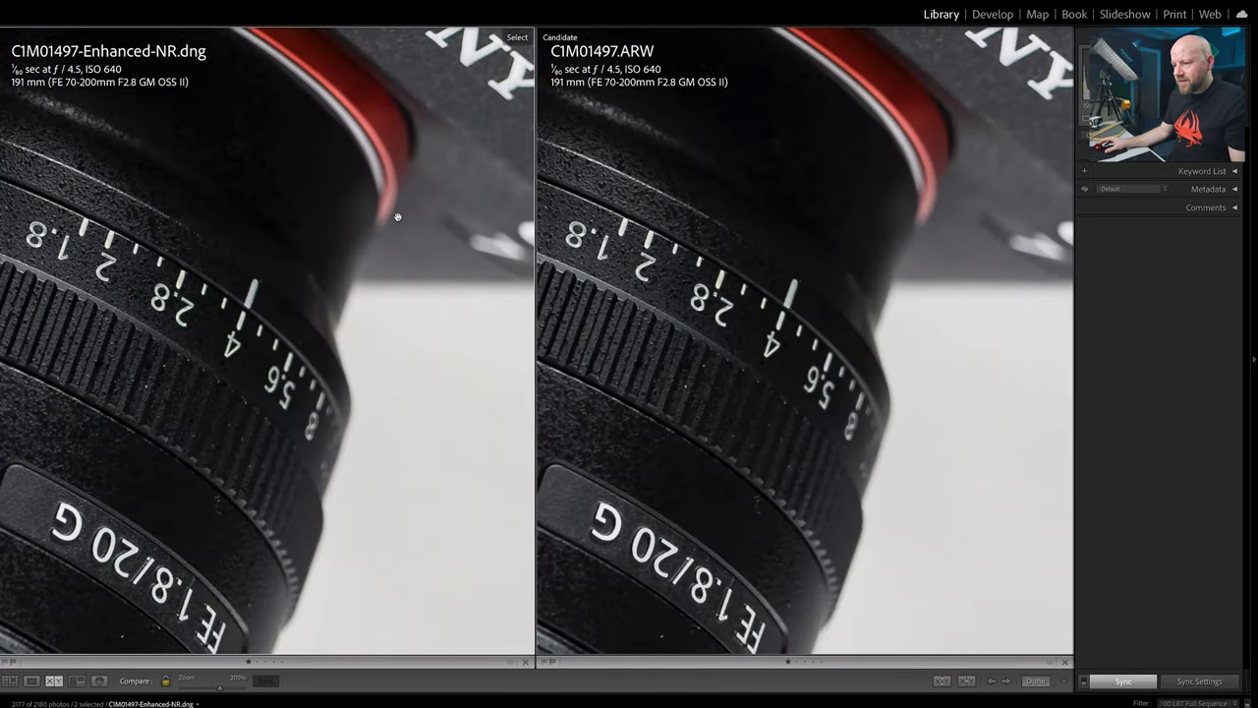
pyautogui.moveTo(175, 402); pyautogui.dragTo(340, 233)
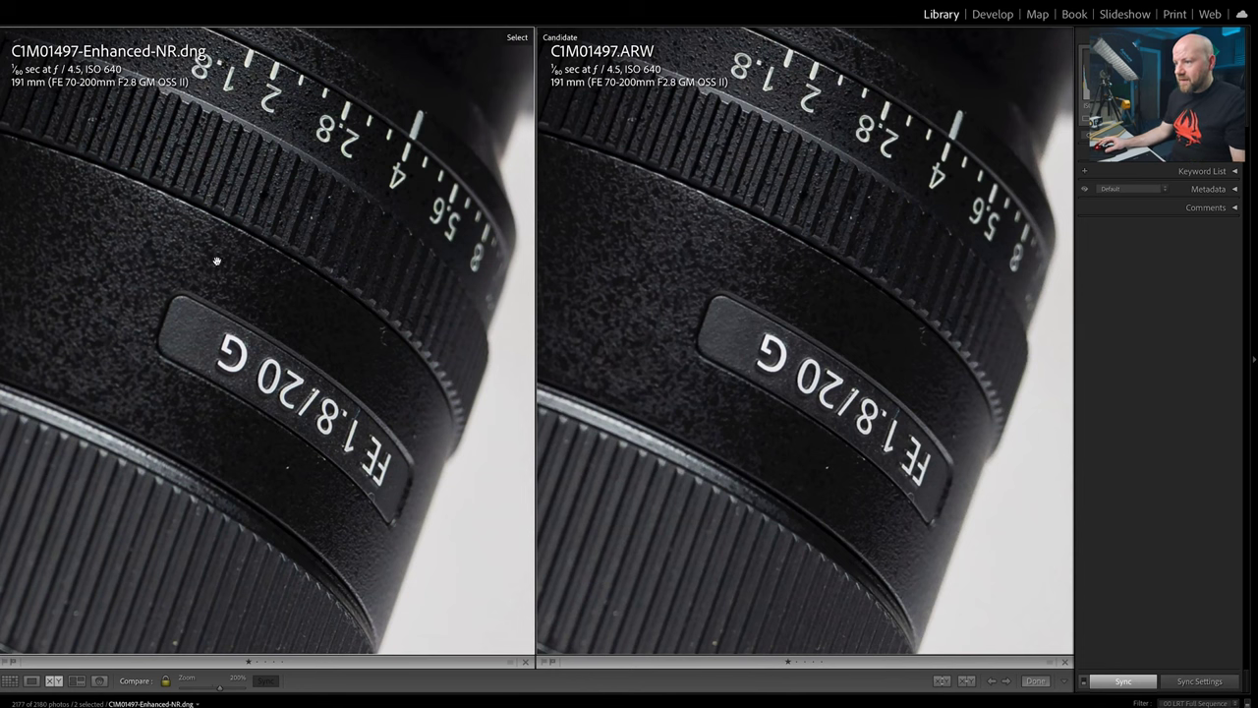
pyautogui.moveTo(150, 421); pyautogui.dragTo(258, 311)
pyautogui.moveTo(357, 255); pyautogui.dragTo(276, 415)
pyautogui.moveTo(114, 316); pyautogui.dragTo(181, 299)
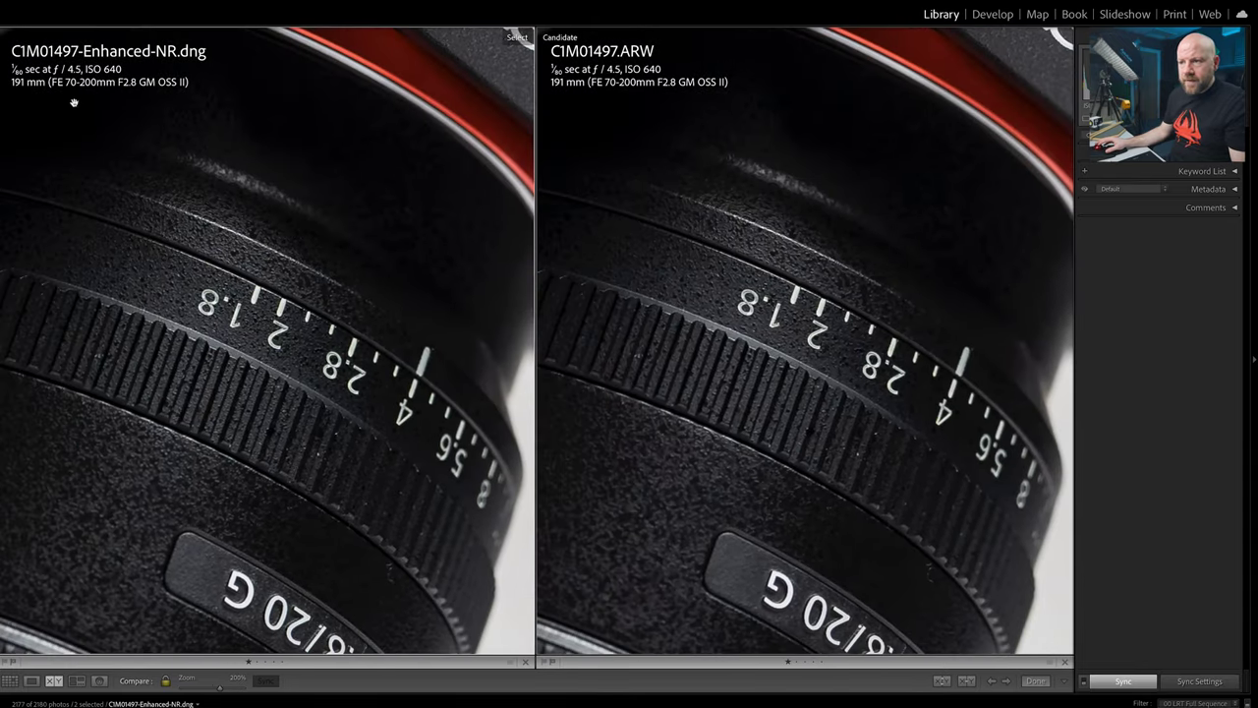
# Toggle between whole camera and close-up, then inspect the grip, buttons and ON/OFF switch area.
pyautogui.click(269, 415)
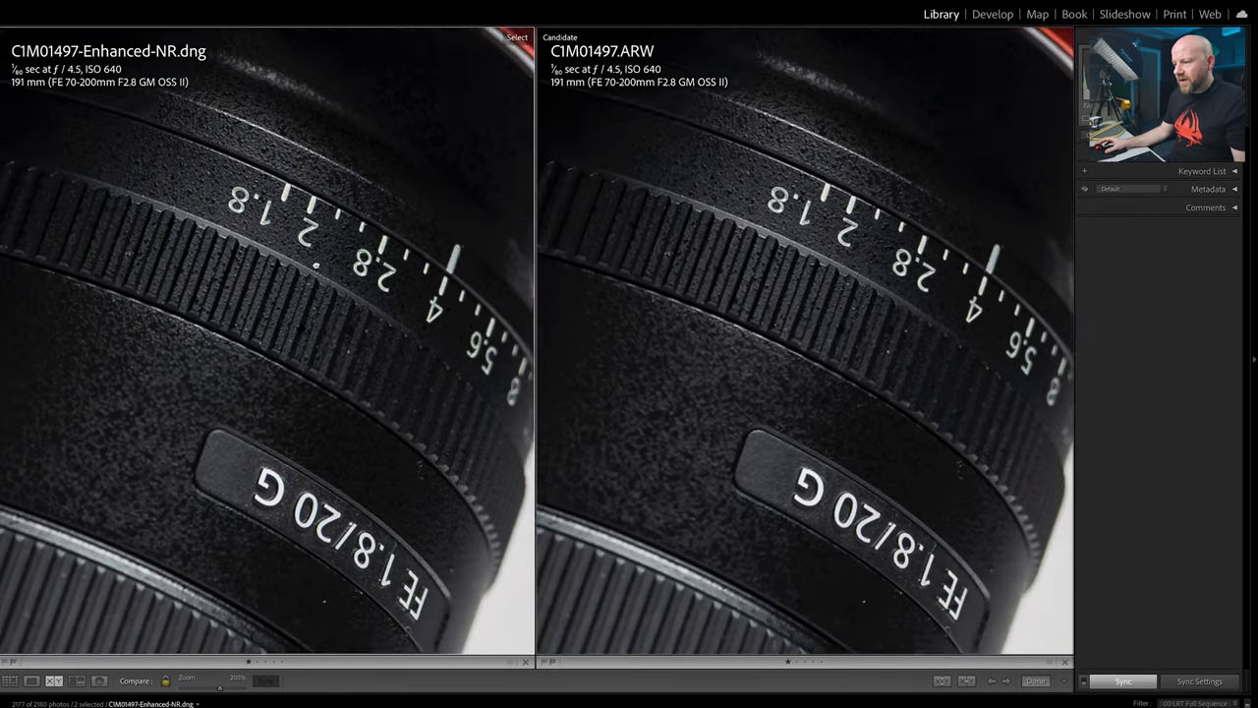
pyautogui.click(315, 264)
pyautogui.click(368, 307)
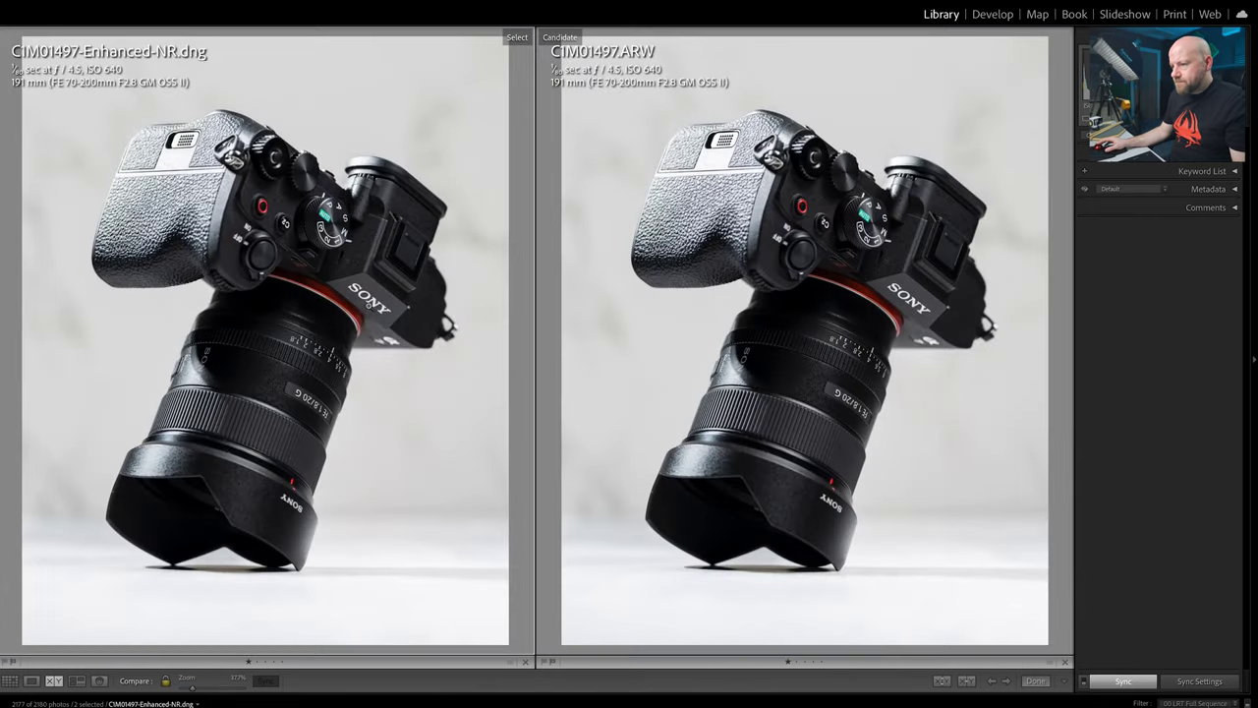
pyautogui.click(217, 153)
pyautogui.moveTo(217, 153); pyautogui.dragTo(266, 365)
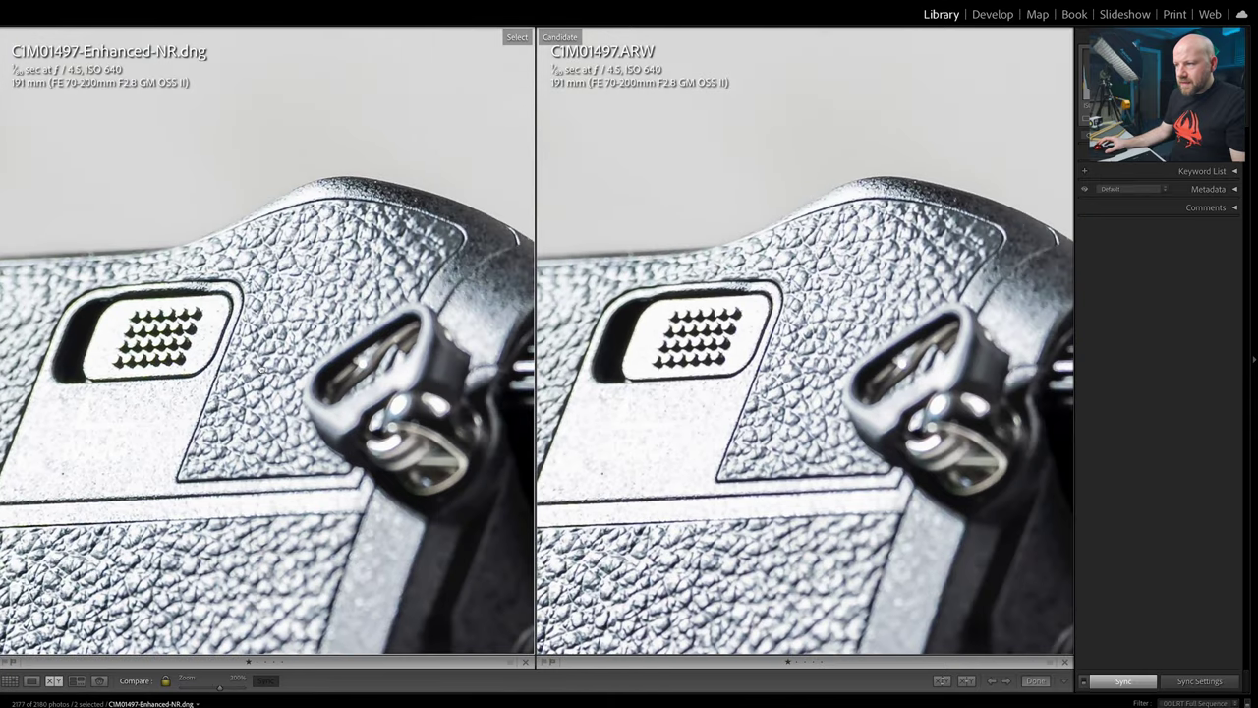
pyautogui.moveTo(305, 182); pyautogui.dragTo(307, 387)
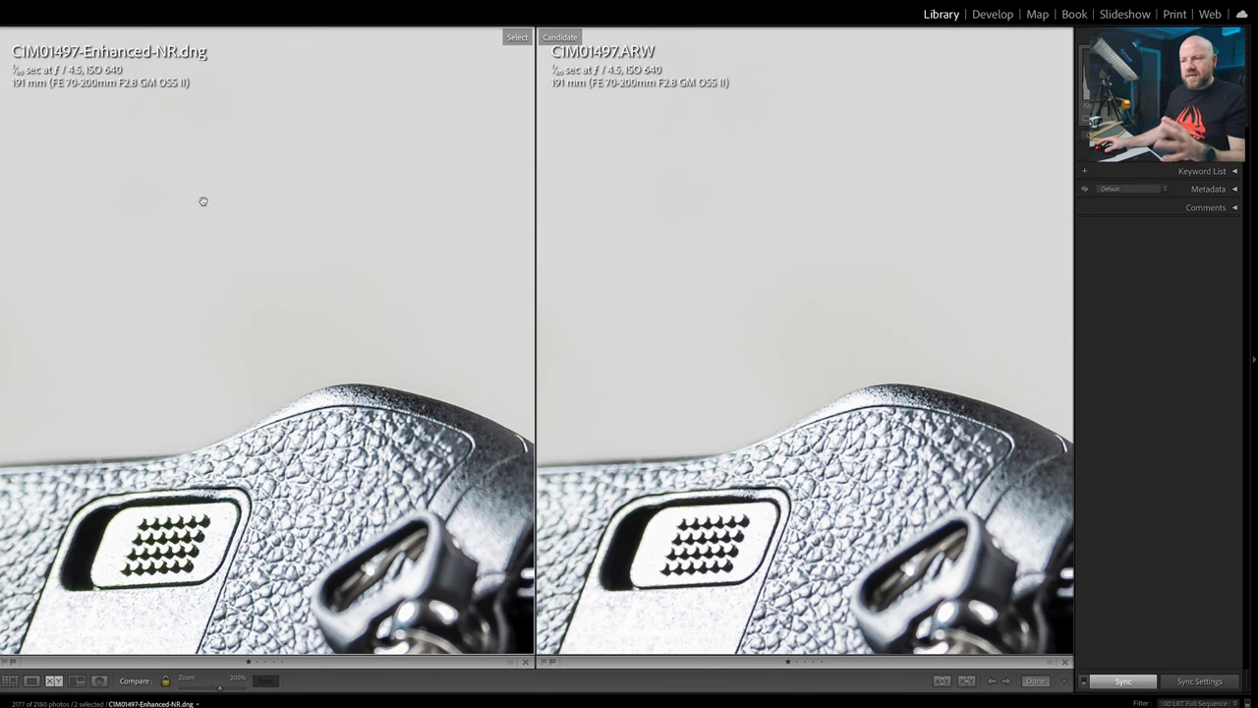
pyautogui.moveTo(289, 281); pyautogui.dragTo(227, 127)
pyautogui.moveTo(290, 445); pyautogui.dragTo(305, 82)
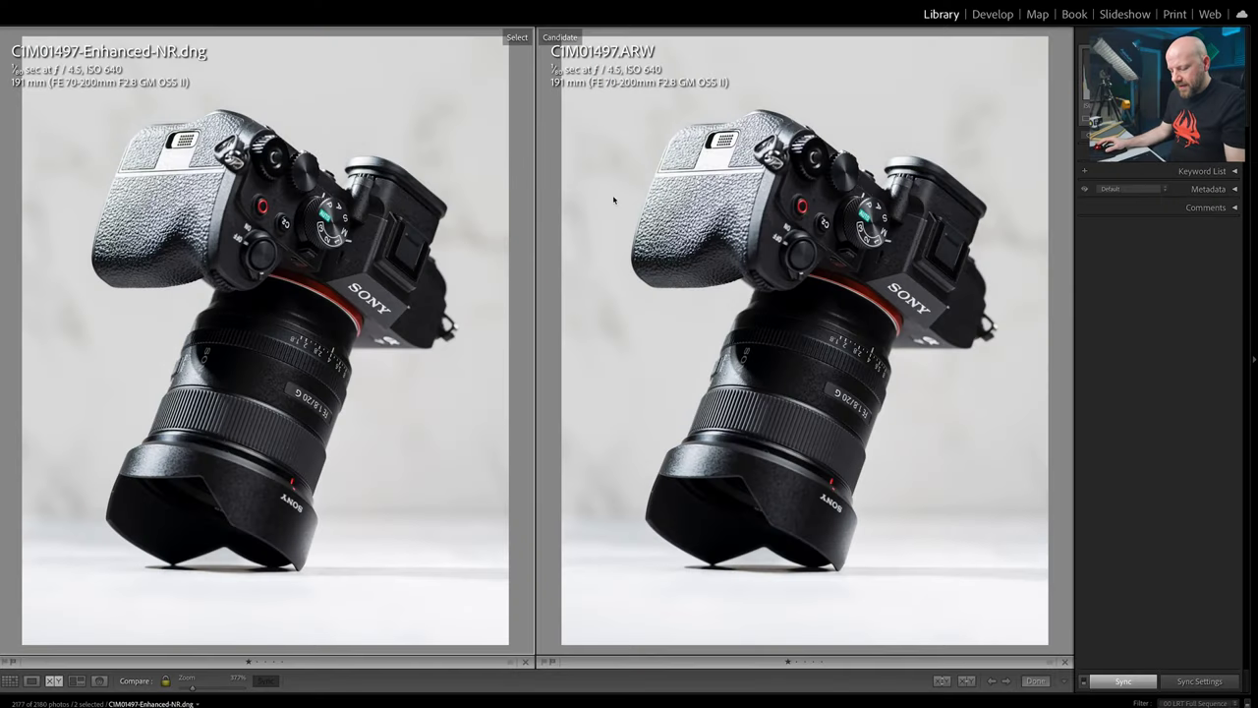
# Scroll the grid to the concert crowd photo, open it in Develop, then return to the grid.
pyautogui.press('g')
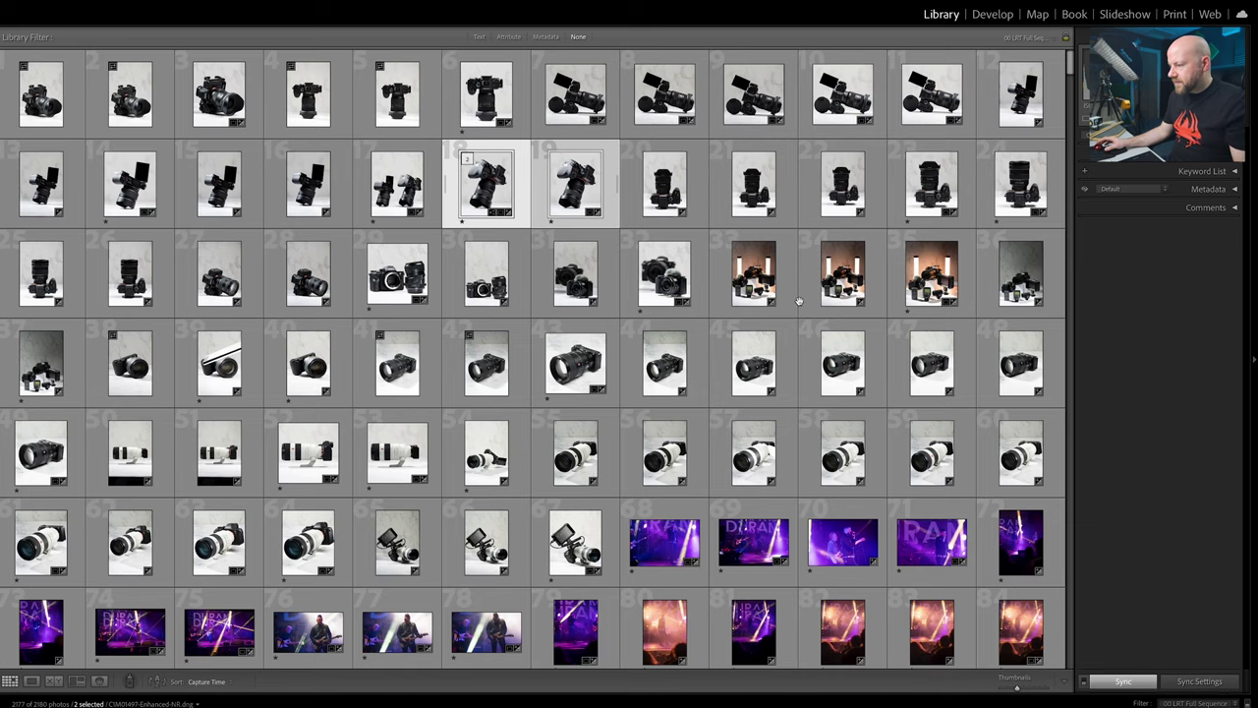
pyautogui.scroll(-1, 798, 301)
pyautogui.scroll(-6, 798, 300)
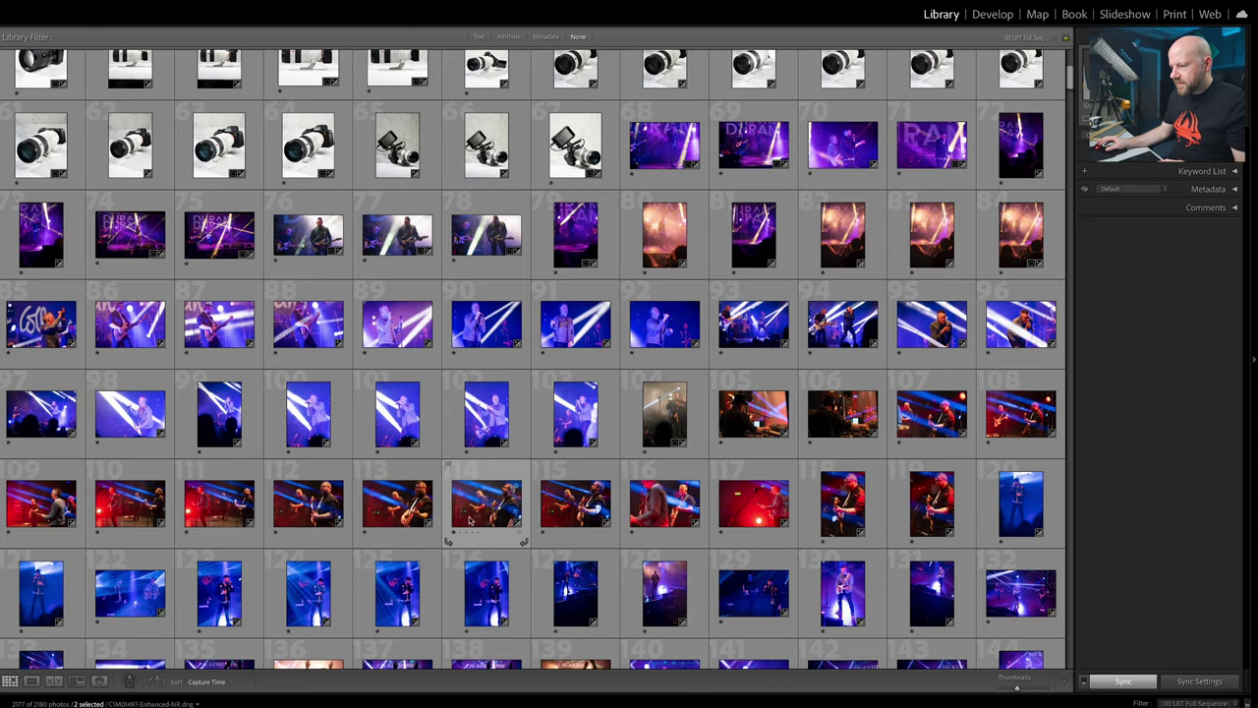
pyautogui.scroll(-2, 757, 447)
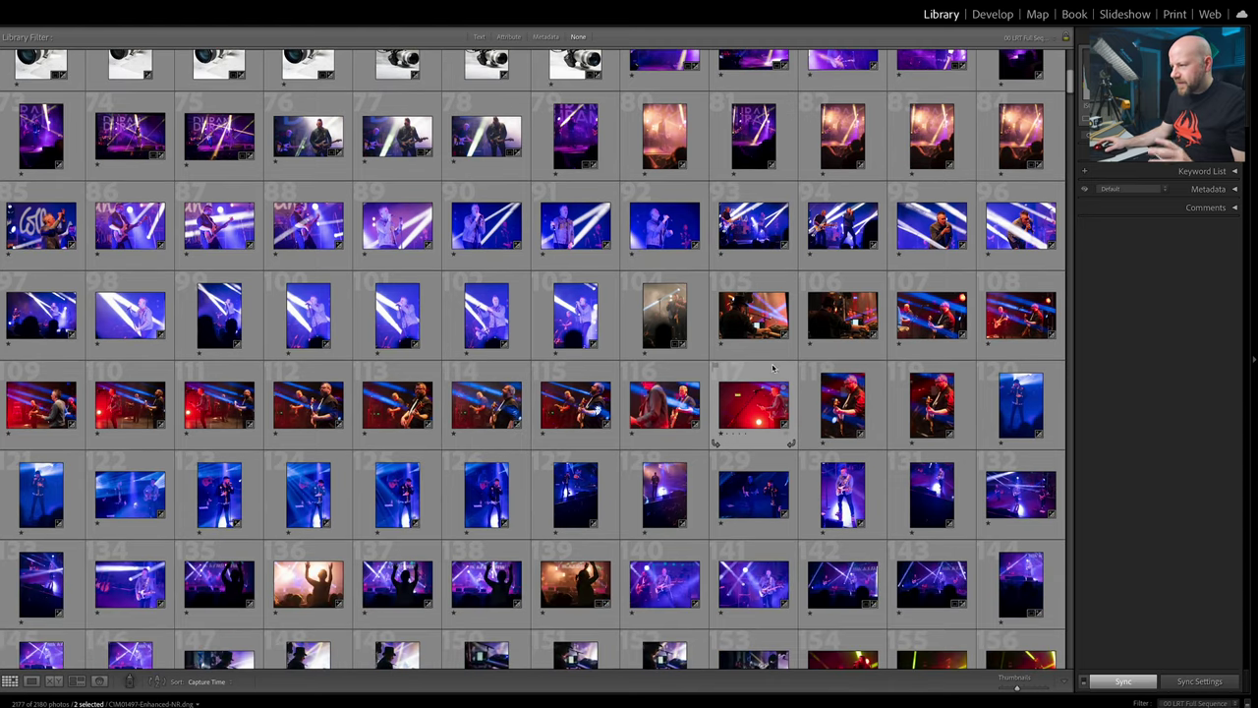
pyautogui.scroll(-1, 771, 459)
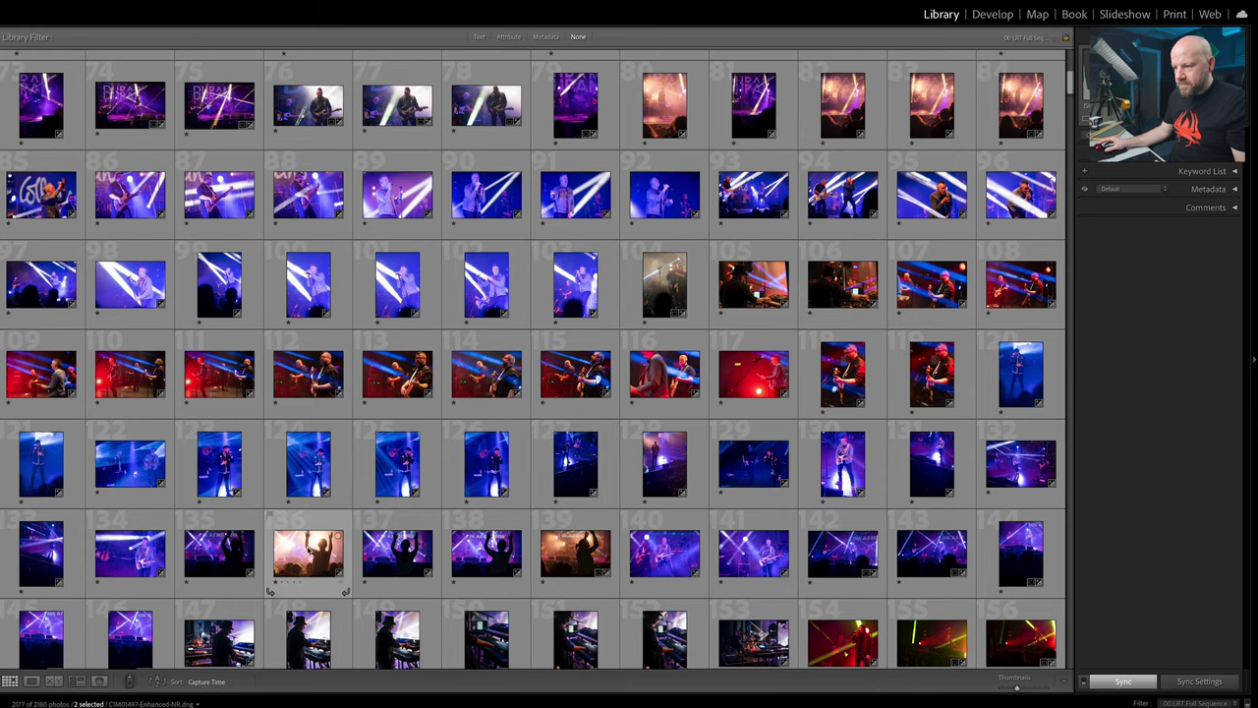
pyautogui.click(310, 551)
pyautogui.click(993, 14)
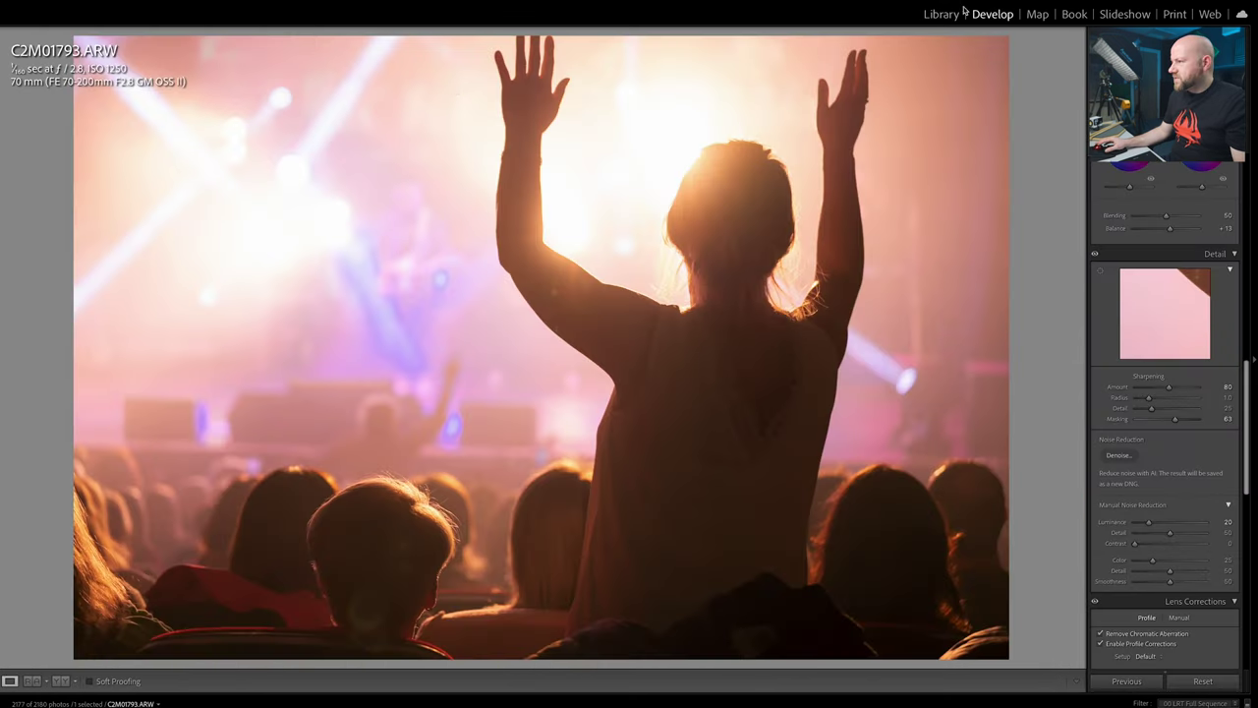
pyautogui.press('g')
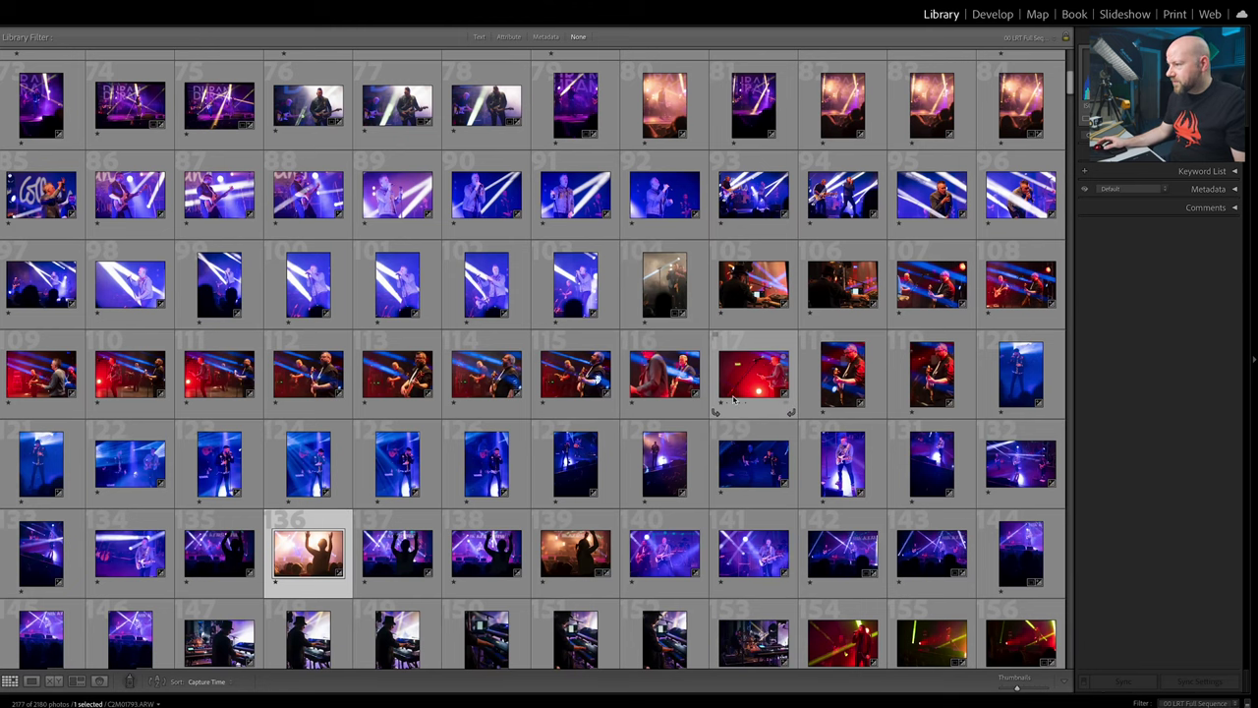
pyautogui.scroll(-2, 733, 411)
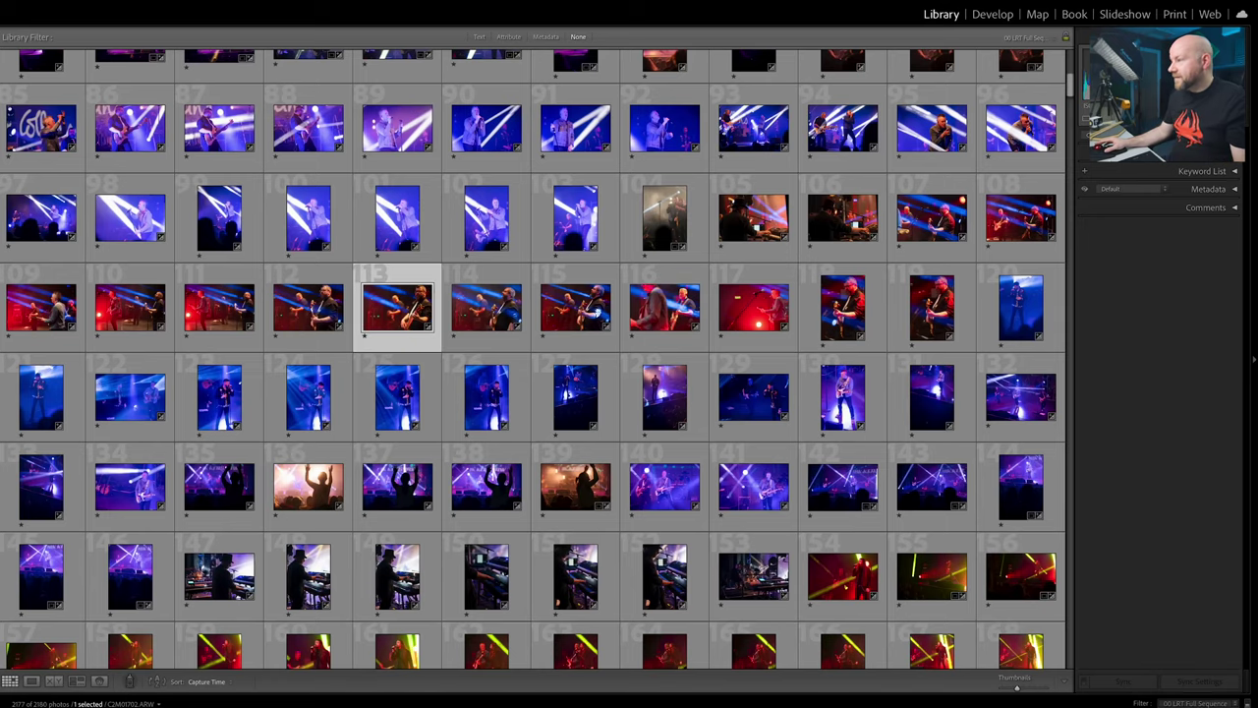
# Open C2M01702.ARW in Develop, zoom onto the bassist's face and toggle the Detail adjustments off.
pyautogui.click(979, 18)
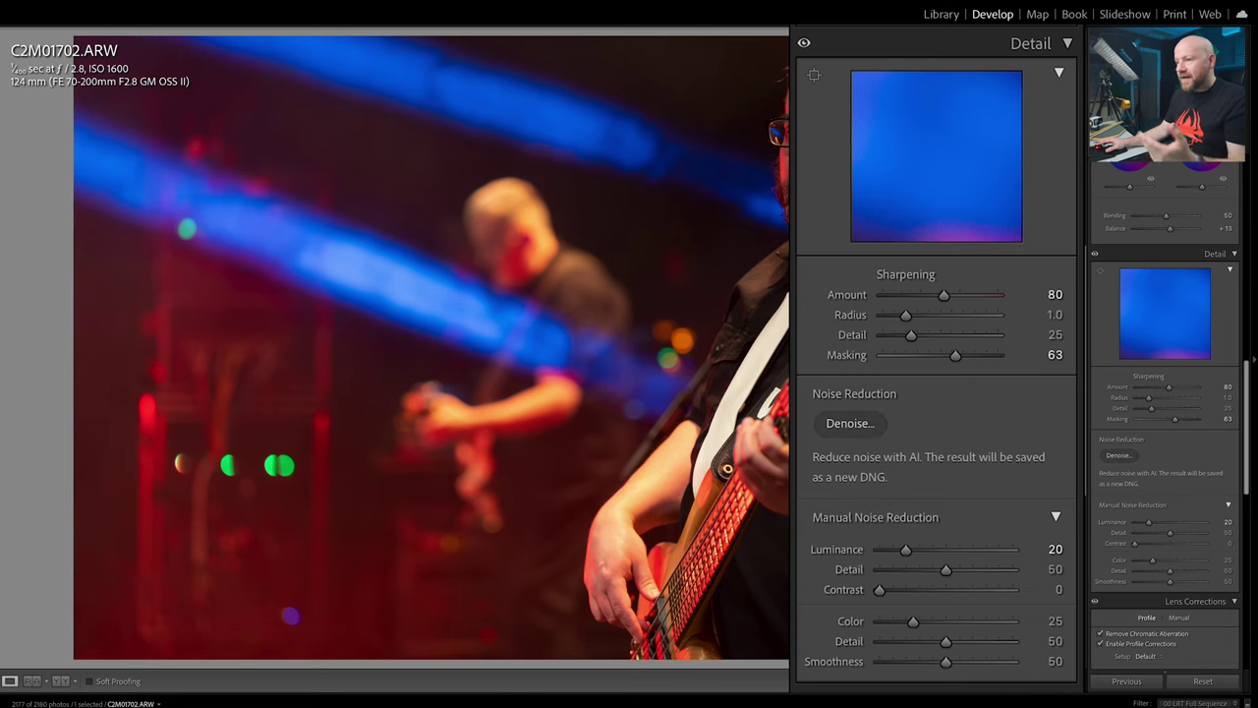
pyautogui.click(622, 372)
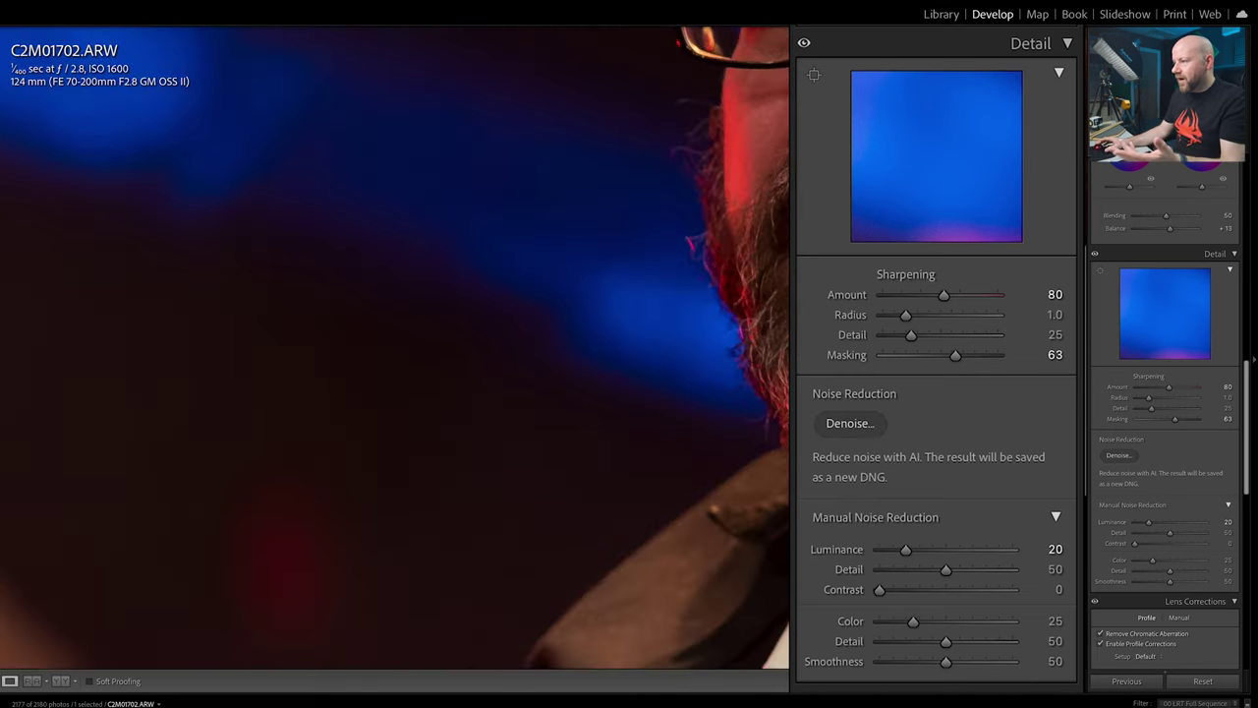
pyautogui.moveTo(720, 293); pyautogui.dragTo(588, 374)
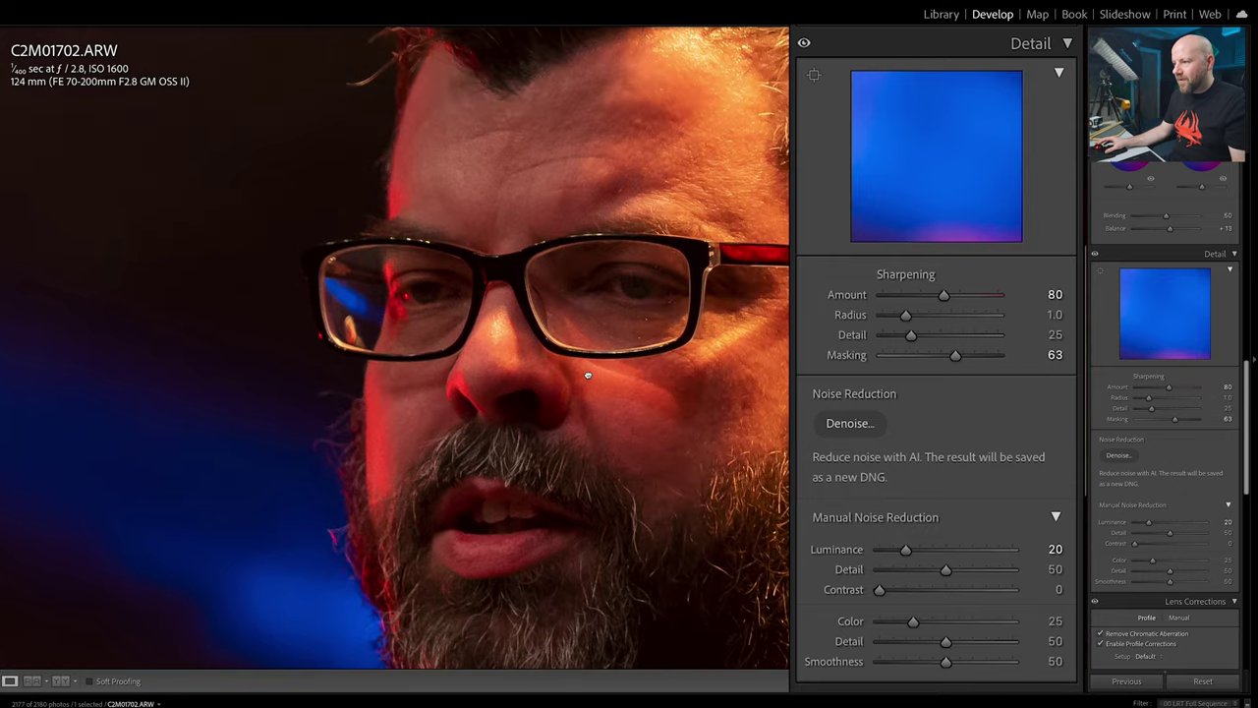
pyautogui.click(804, 45)
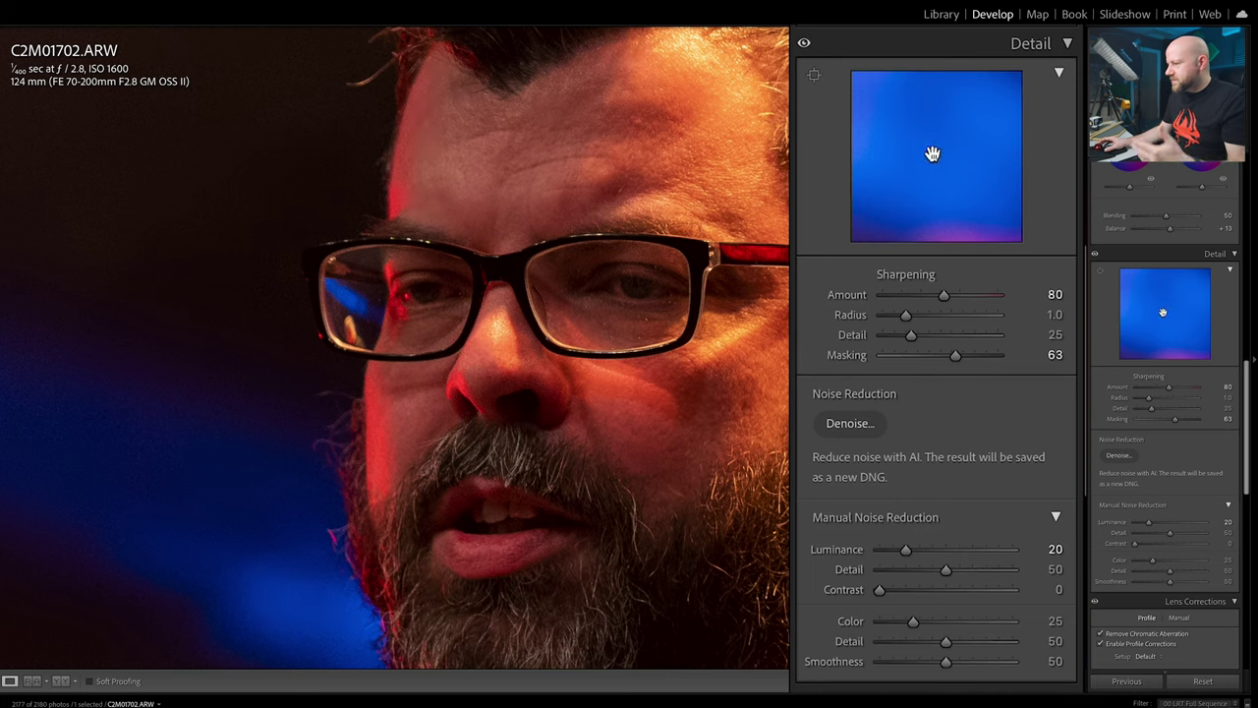
# Run AI Denoise at Amount 50 on C2M01702.ARW to create C2M01702-Enhanced-NR.dng.
pyautogui.click(847, 424)
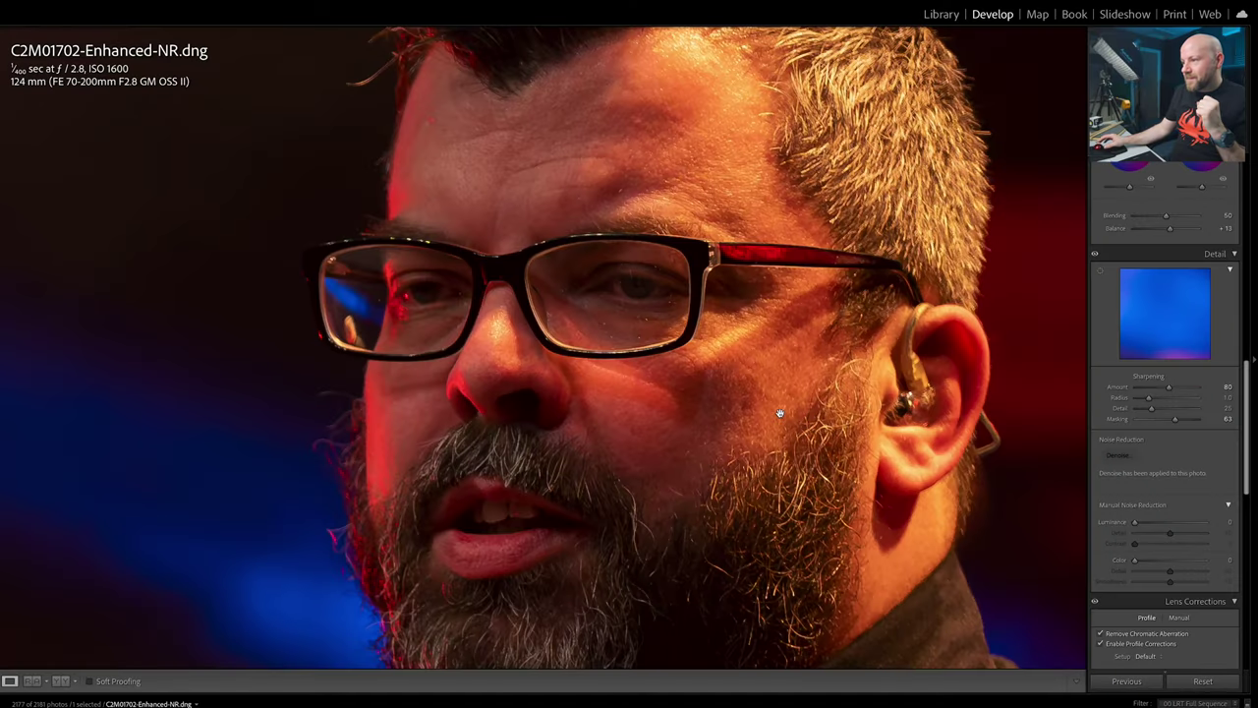
# Raise sharpening Detail to 25, then compare the C2M01702 Enhanced-NR DNG and raw side by side.
pyautogui.moveTo(1149, 407); pyautogui.dragTo(1152, 406)
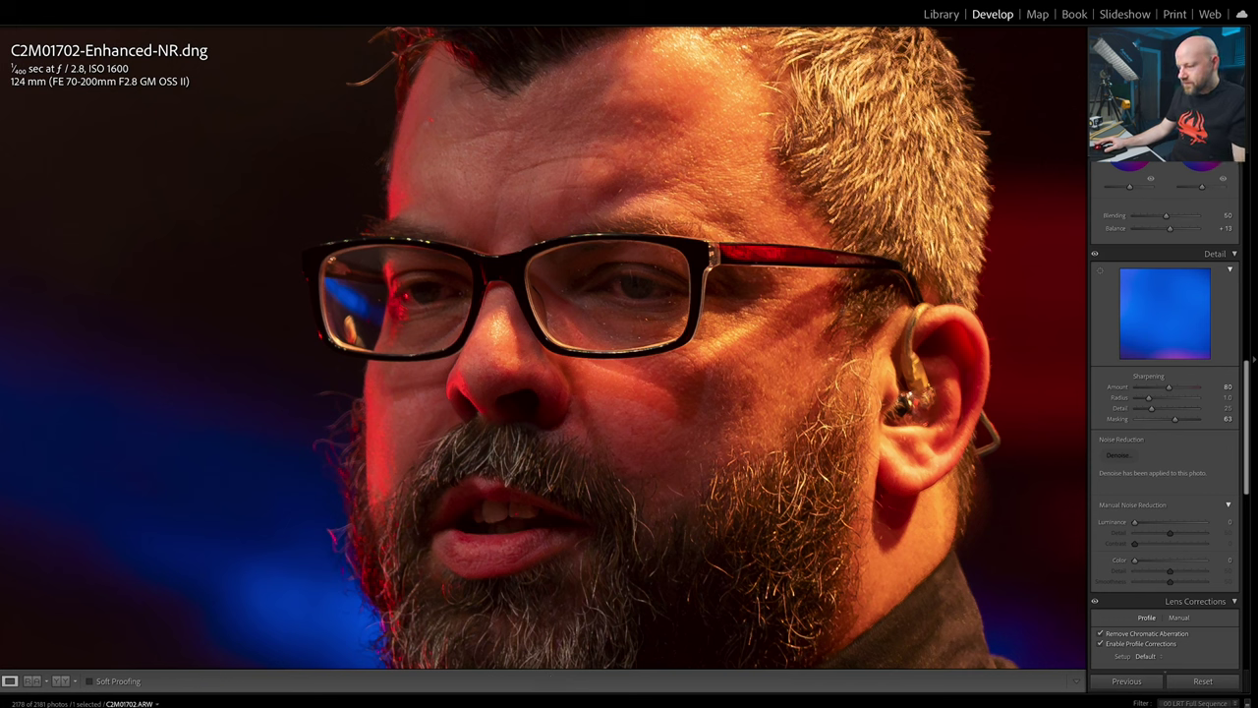
pyautogui.hotkey('shift', 'Right')
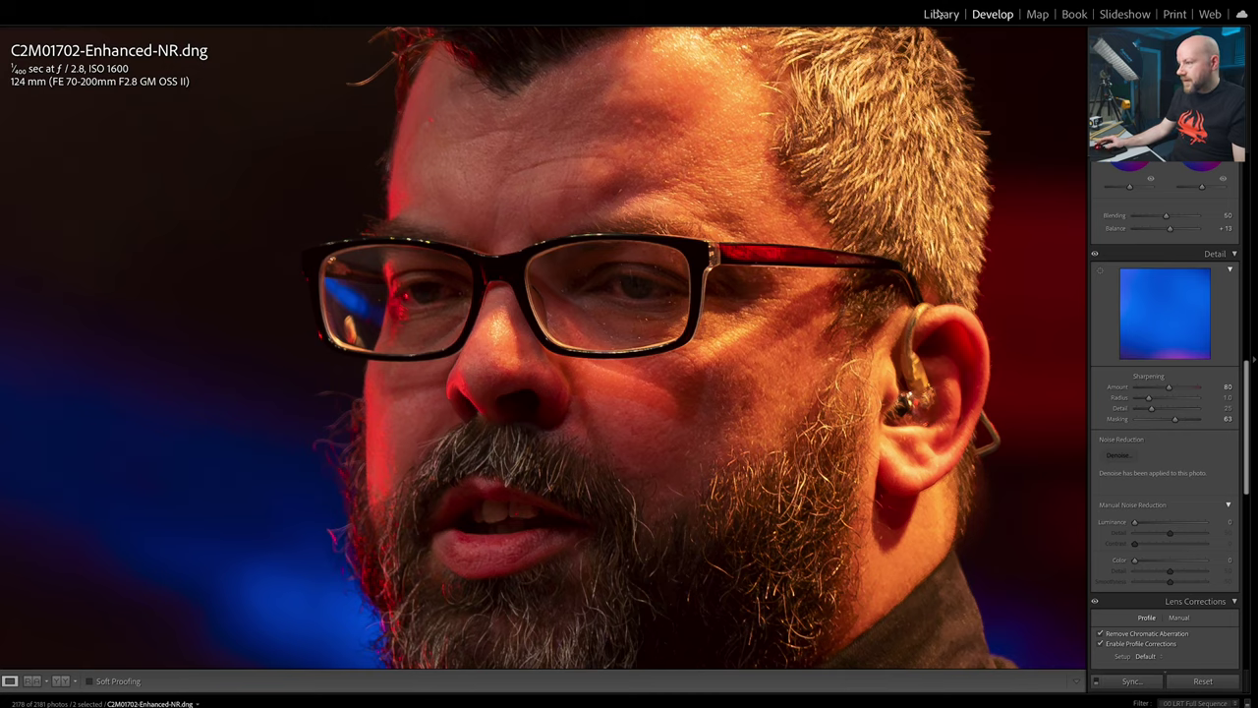
pyautogui.click(939, 14)
pyautogui.press('c')
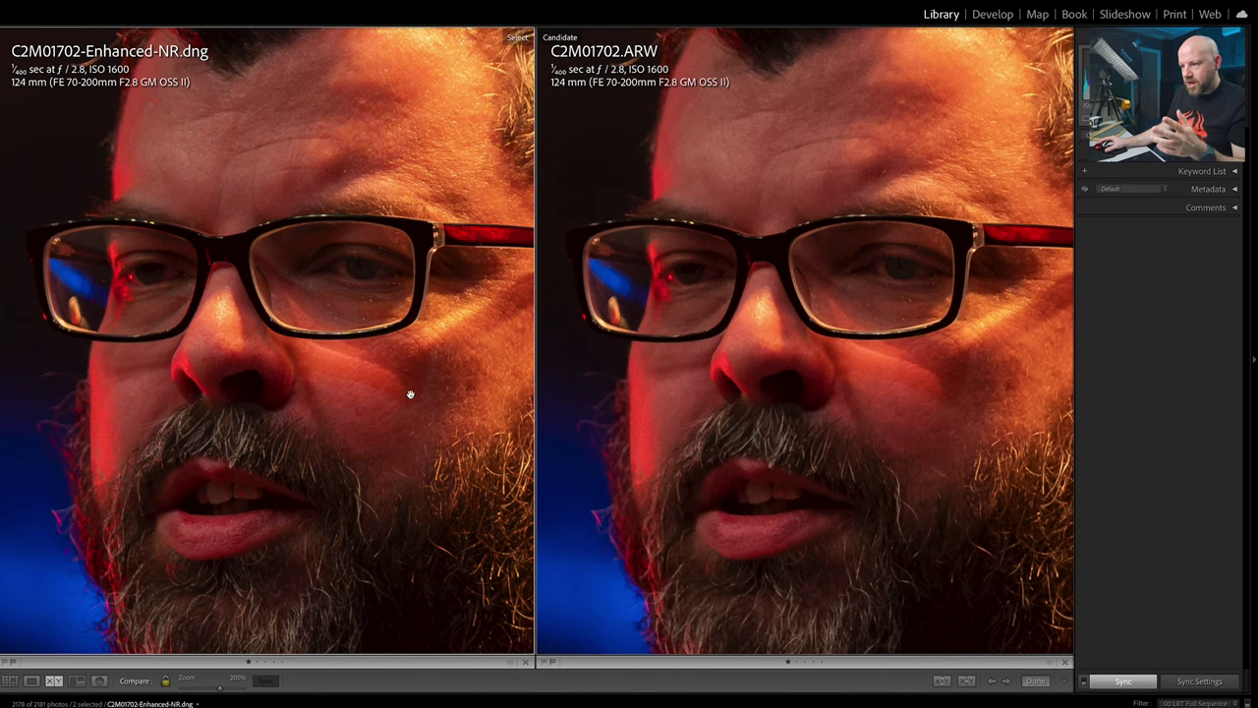
# Pan both close-ups toward the ear, fit to frame, make the raw active and zoom to 200%.
pyautogui.moveTo(407, 393); pyautogui.dragTo(343, 377)
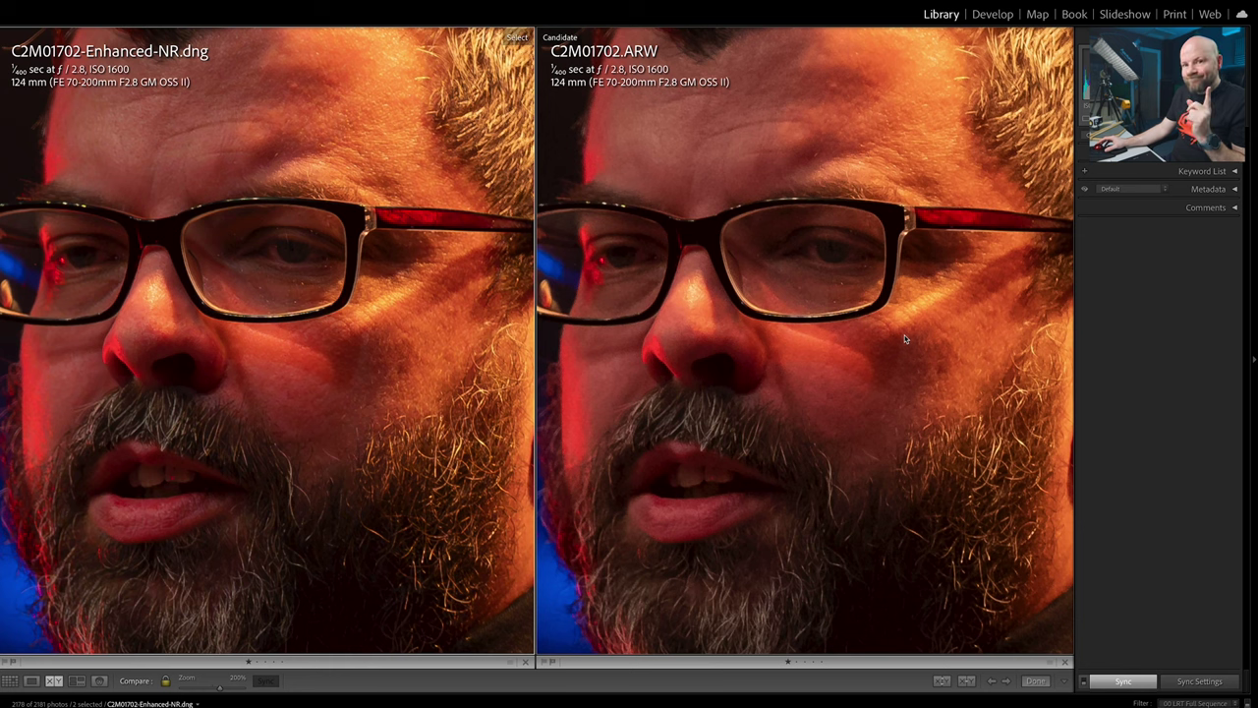
pyautogui.moveTo(334, 231); pyautogui.dragTo(344, 253)
pyautogui.click(344, 252)
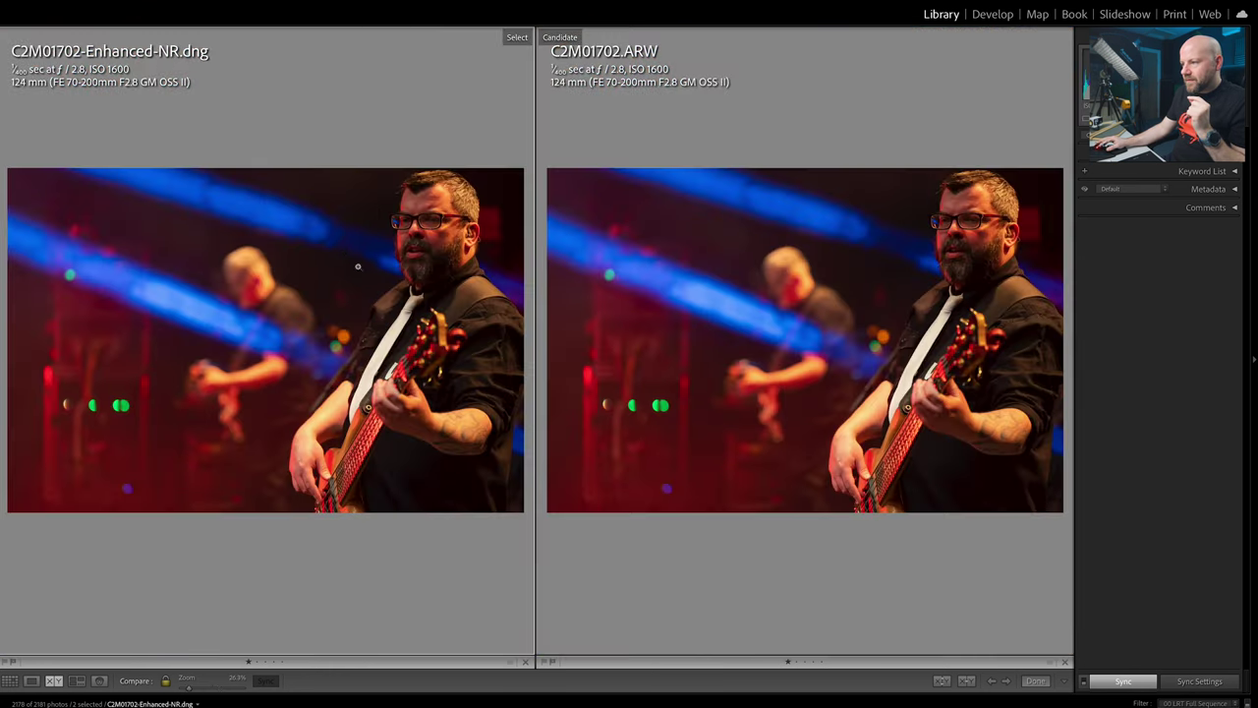
pyautogui.click(962, 256)
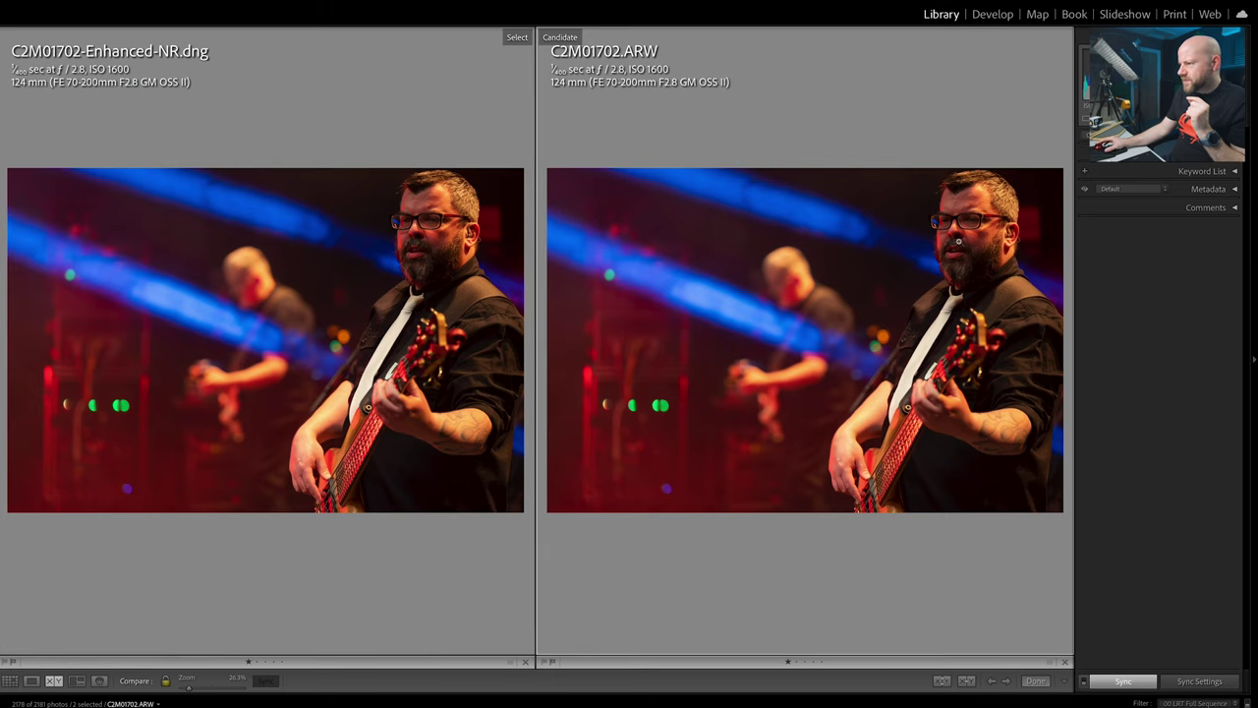
pyautogui.click(968, 255)
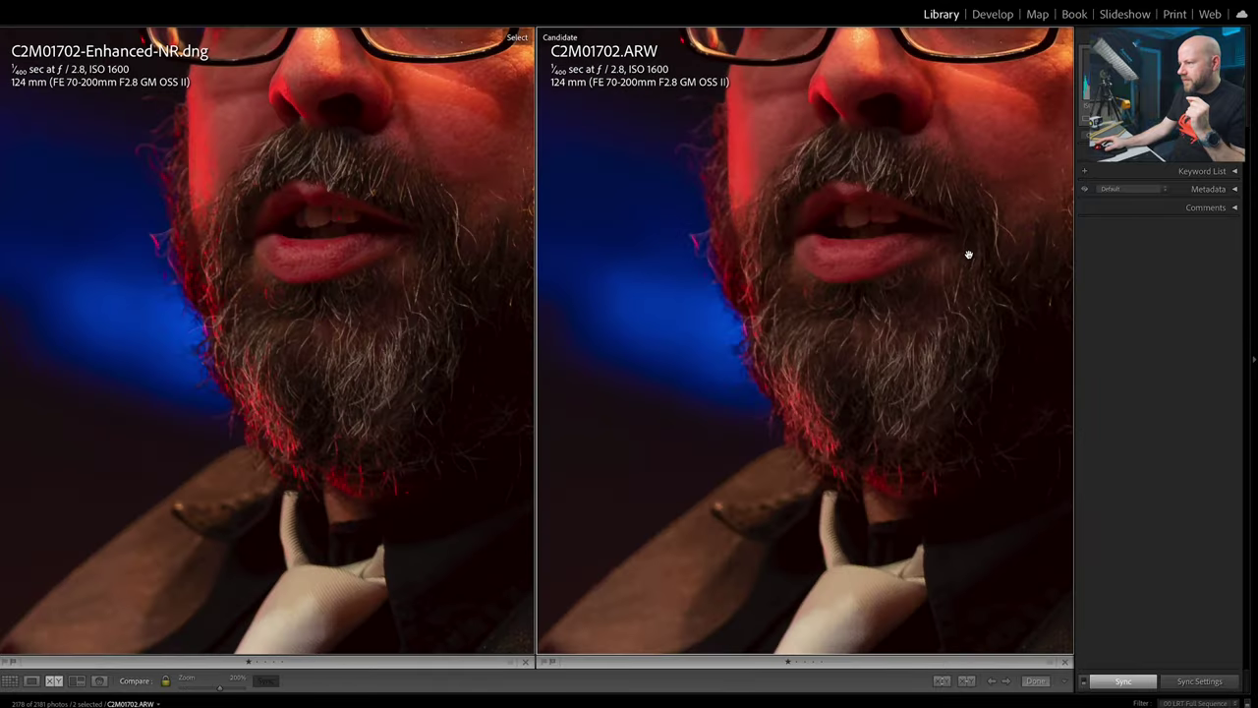
# Pan both close-ups along the beard, forehead and chin, then across the blue stage-light blur.
pyautogui.moveTo(956, 257); pyautogui.dragTo(844, 479)
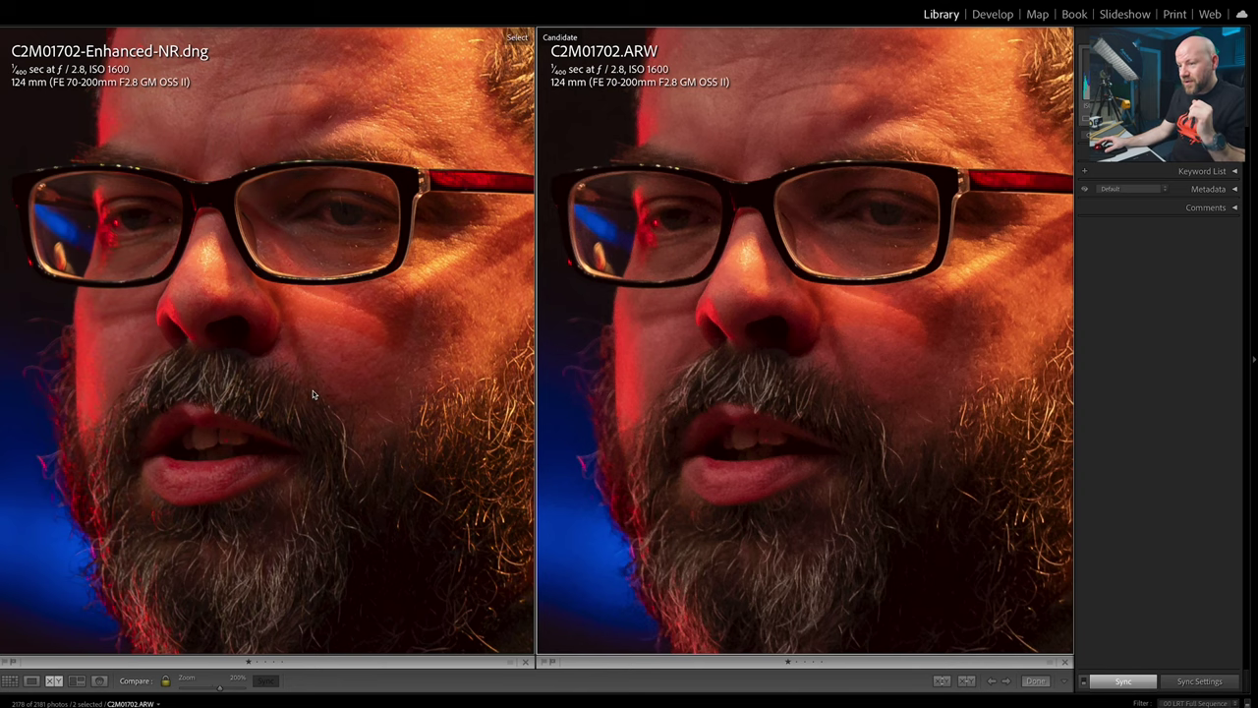
pyautogui.moveTo(276, 217); pyautogui.dragTo(386, 170)
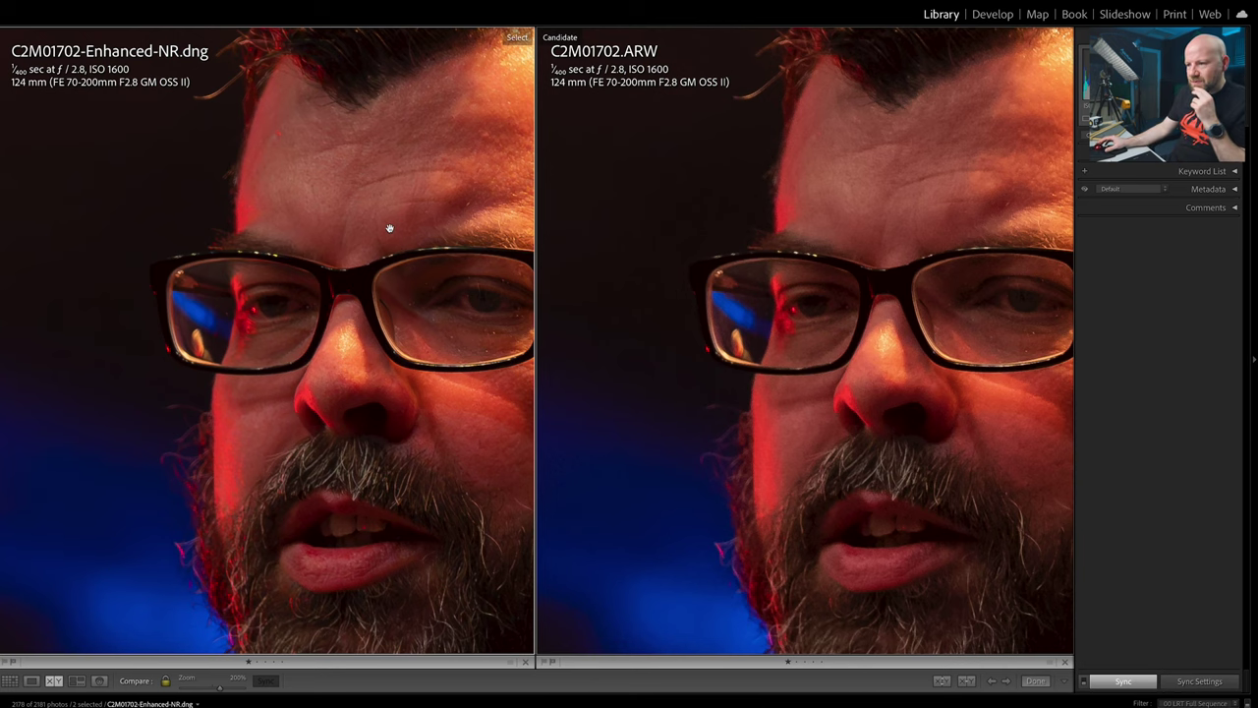
pyautogui.moveTo(186, 461); pyautogui.dragTo(284, 246)
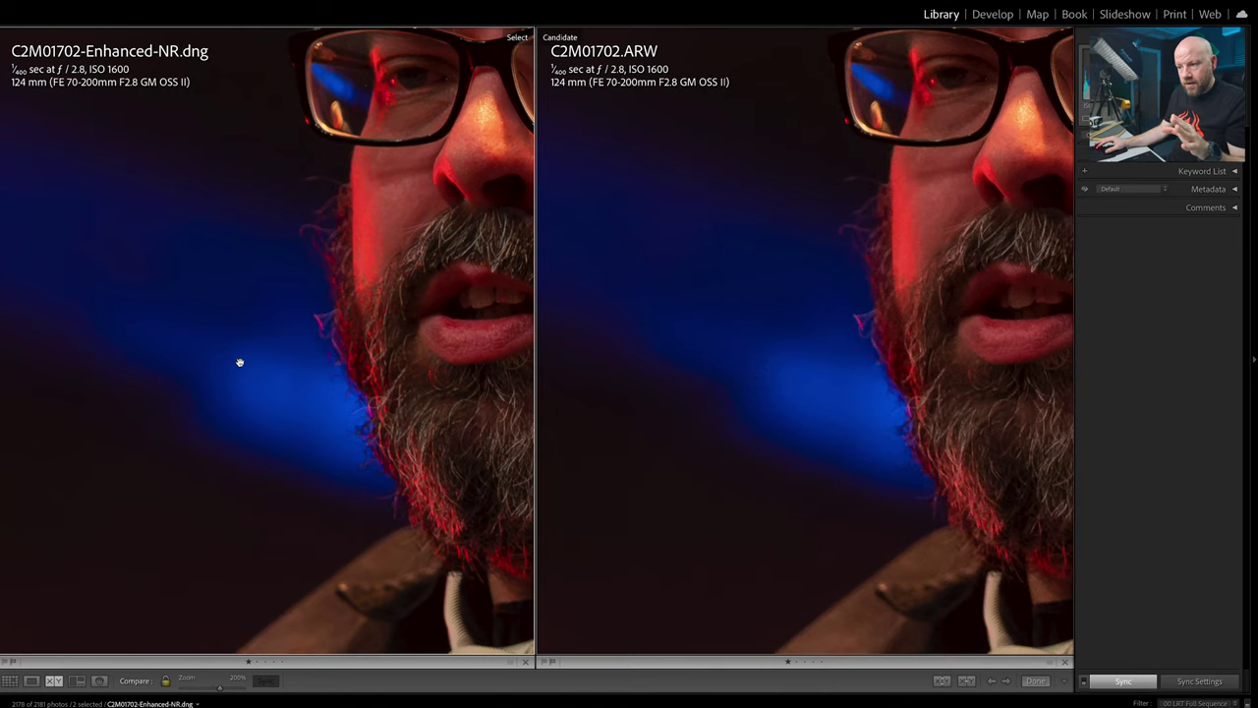
pyautogui.moveTo(239, 363)
pyautogui.mouseDown()
pyautogui.moveTo(329, 331)
pyautogui.moveTo(413, 334)
pyautogui.mouseUp()
pyautogui.moveTo(206, 255)
pyautogui.mouseDown()
pyautogui.moveTo(328, 328)
pyautogui.moveTo(327, 347)
pyautogui.mouseUp()
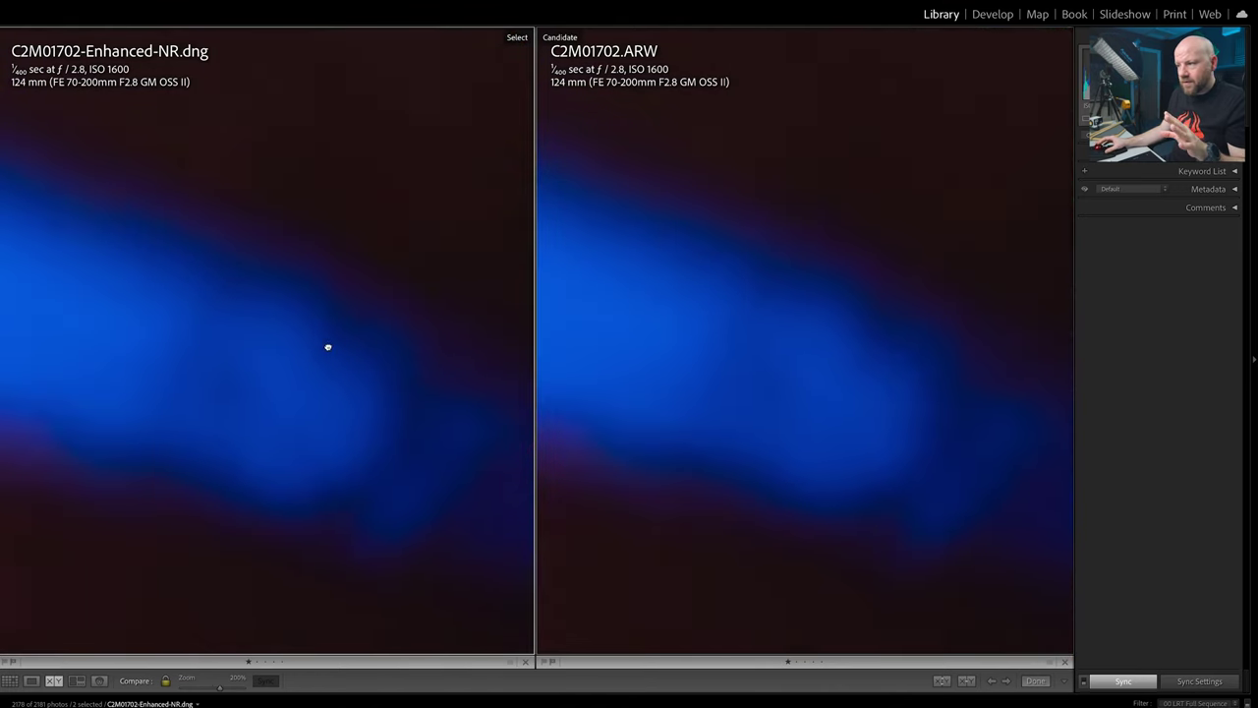
pyautogui.moveTo(208, 301); pyautogui.dragTo(323, 371)
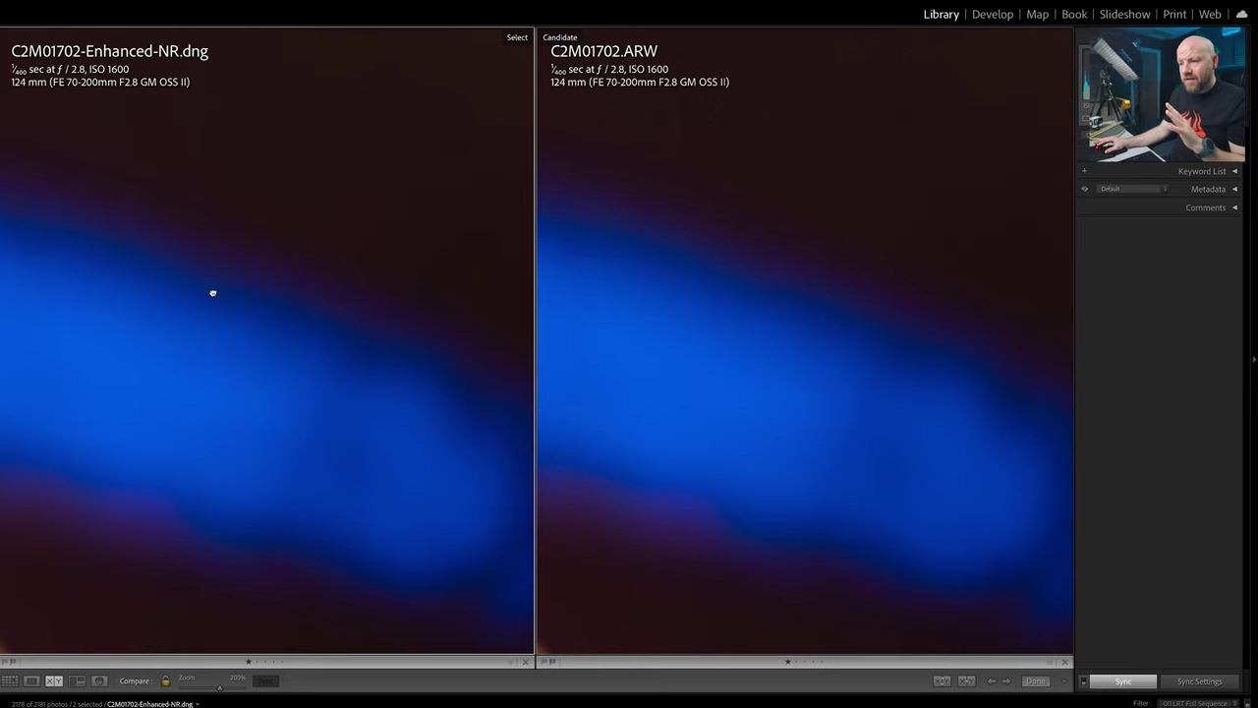
pyautogui.moveTo(347, 334); pyautogui.dragTo(314, 267)
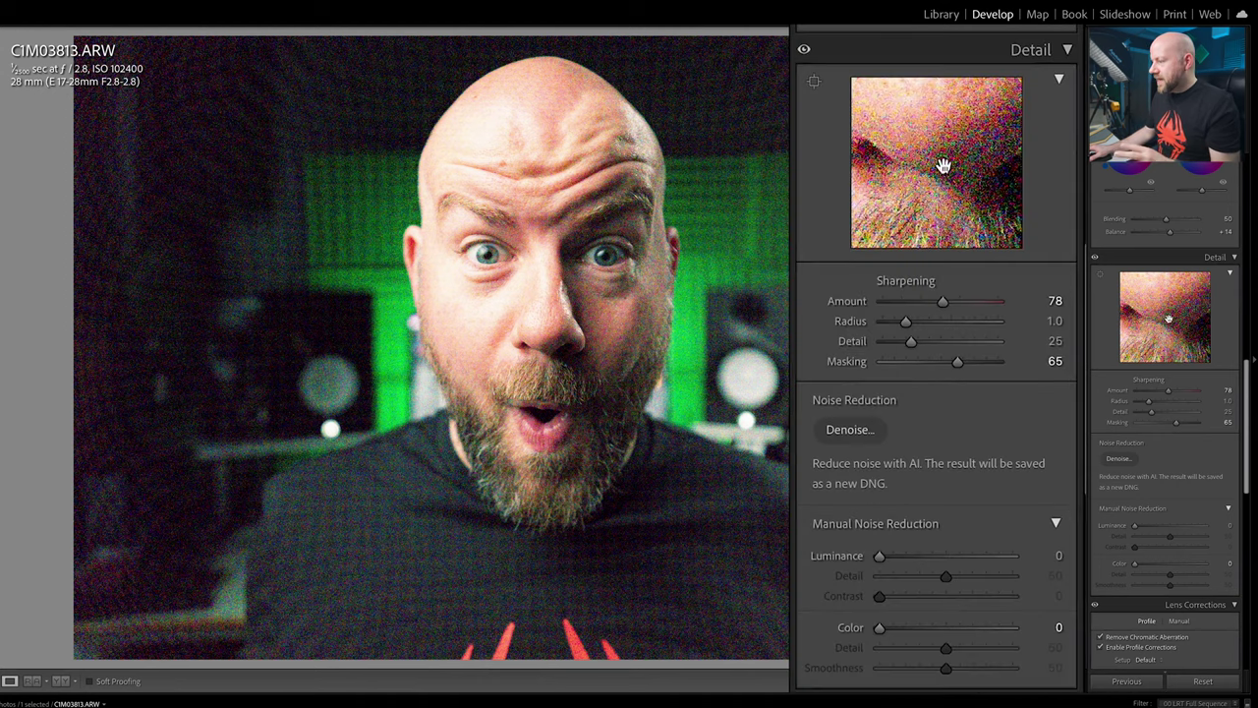
# Raise colour noise reduction on C1M03813.ARW, then zoom in and pan to the eye.
pyautogui.moveTo(881, 630)
pyautogui.mouseDown()
pyautogui.moveTo(909, 630)
pyautogui.moveTo(871, 632)
pyautogui.mouseUp()
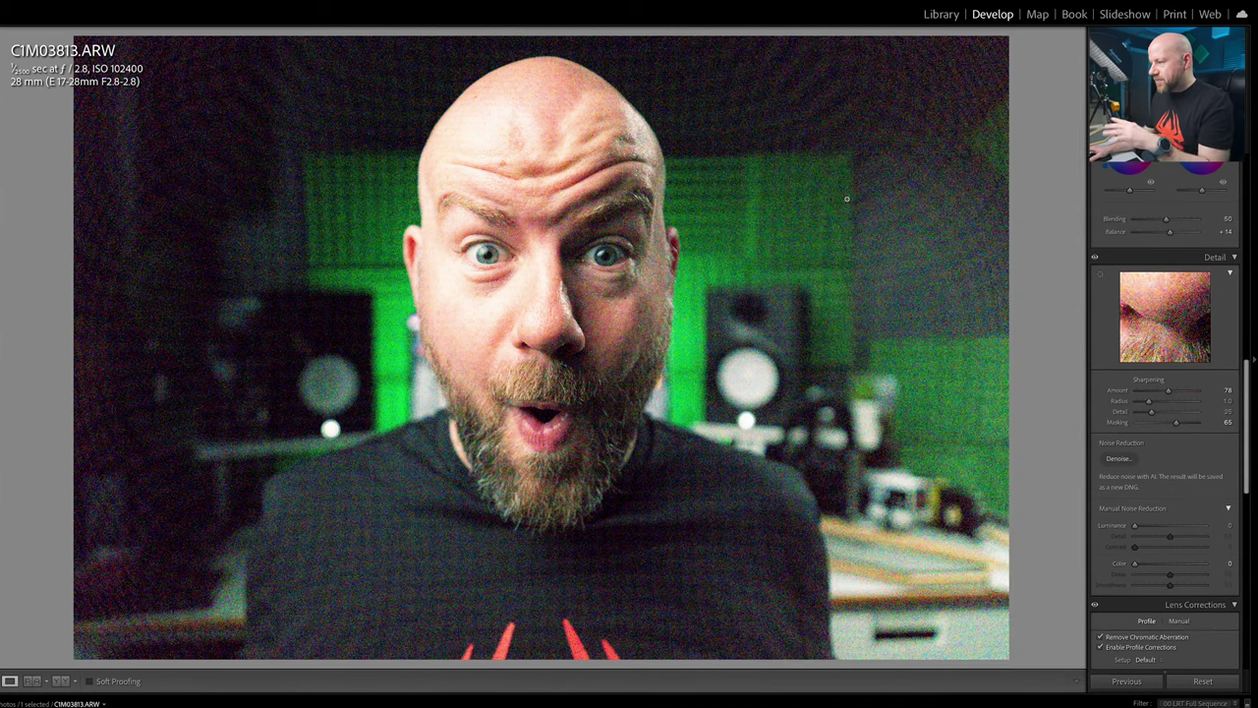
pyautogui.click(748, 115)
pyautogui.moveTo(610, 354); pyautogui.dragTo(777, 186)
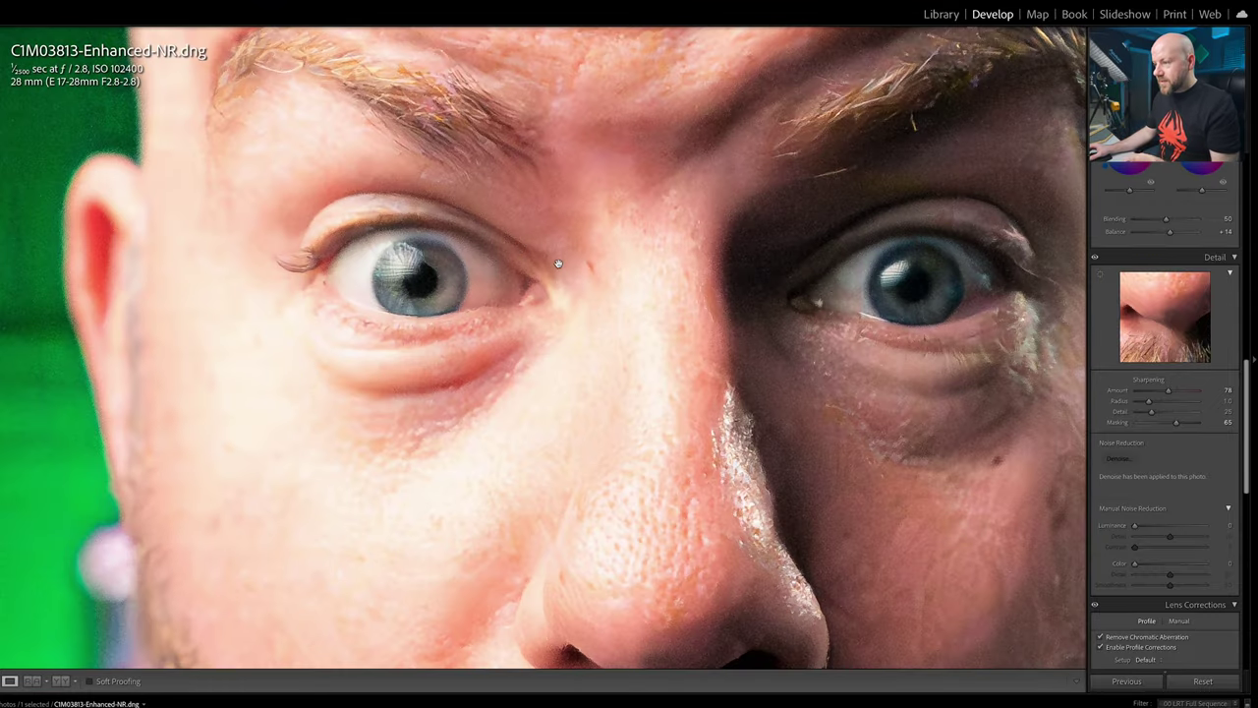
# Inspect the C1M03813 Enhanced-NR DNG close up across the eyes and mouth, then return to full view.
pyautogui.scroll(5, 558, 263)
pyautogui.scroll(-3, 600, 206)
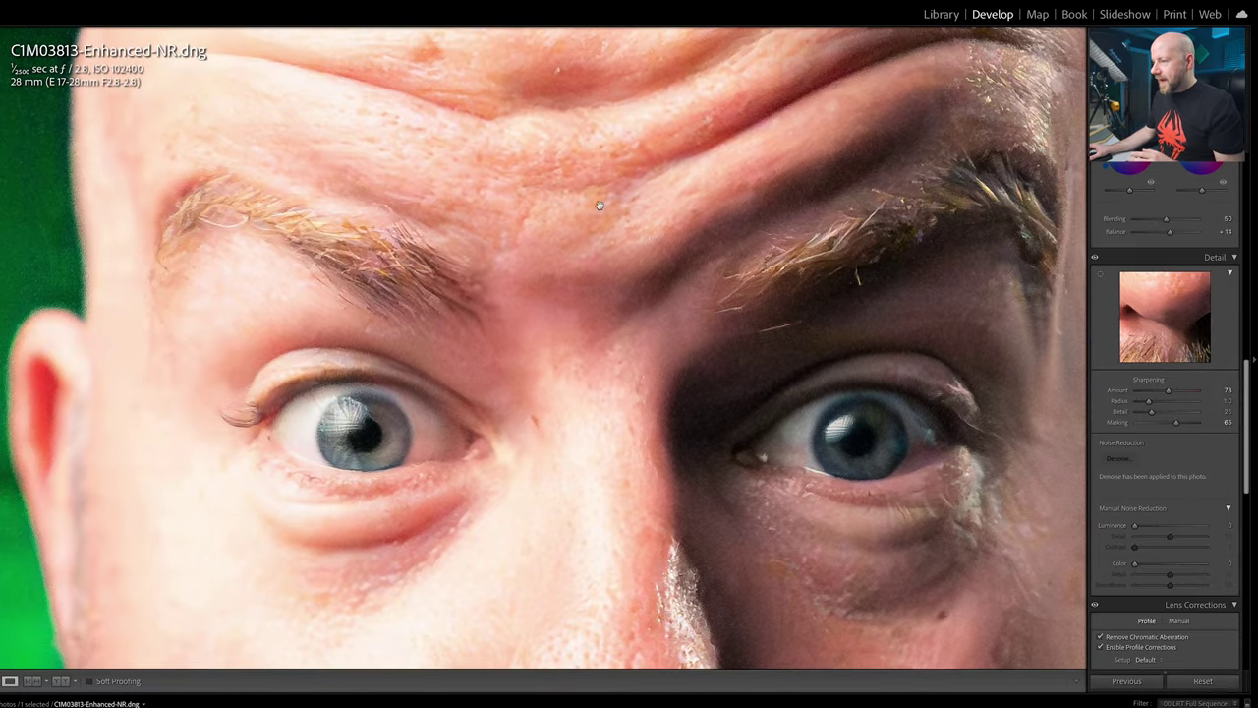
pyautogui.moveTo(568, 401); pyautogui.dragTo(497, 360)
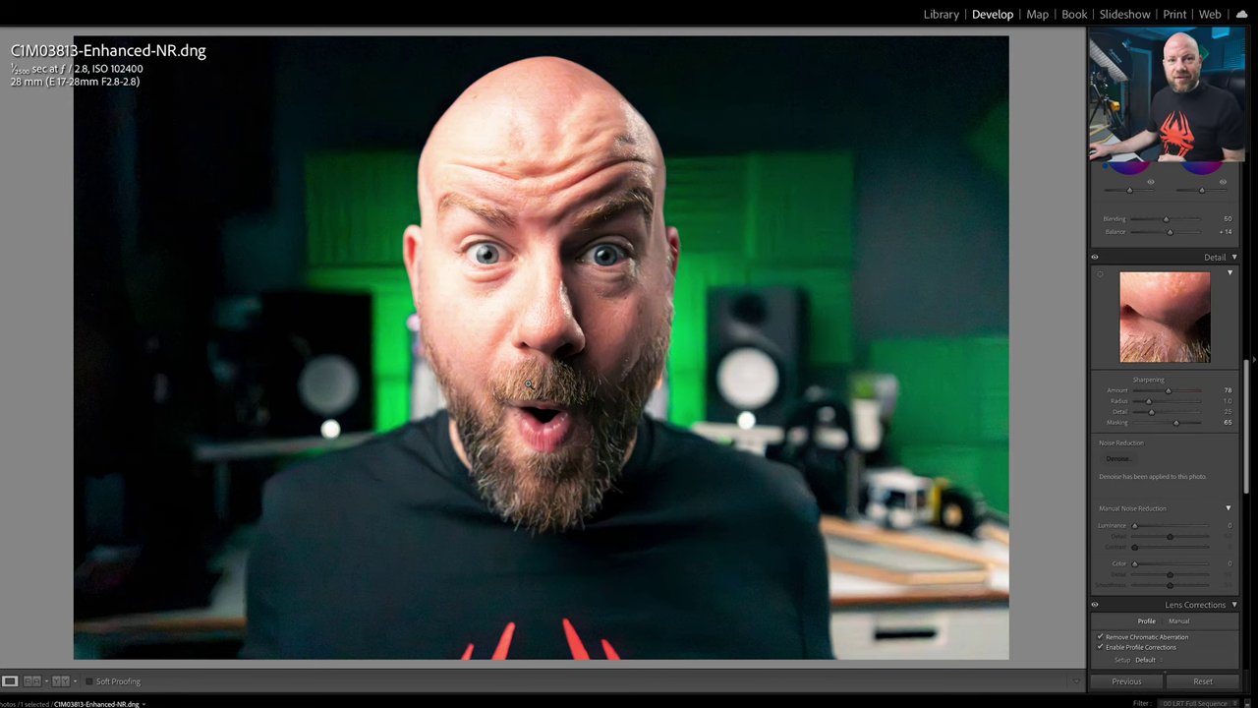
pyautogui.click(528, 384)
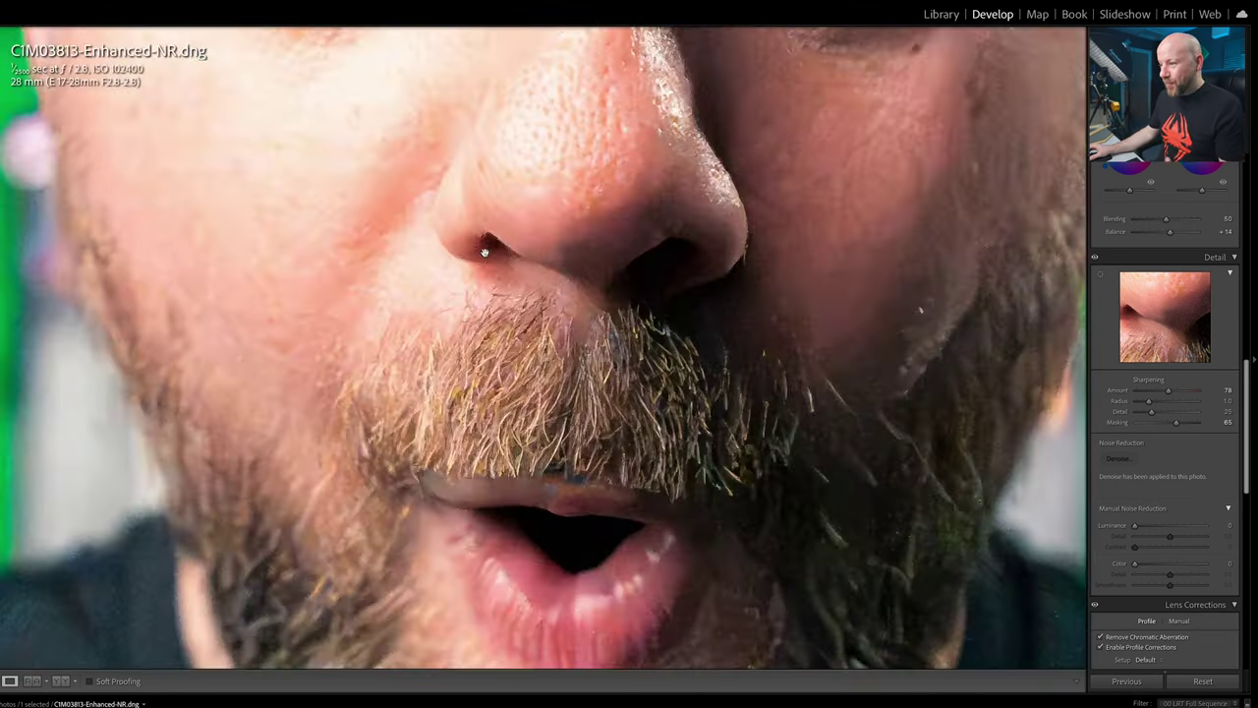
pyautogui.click(482, 192)
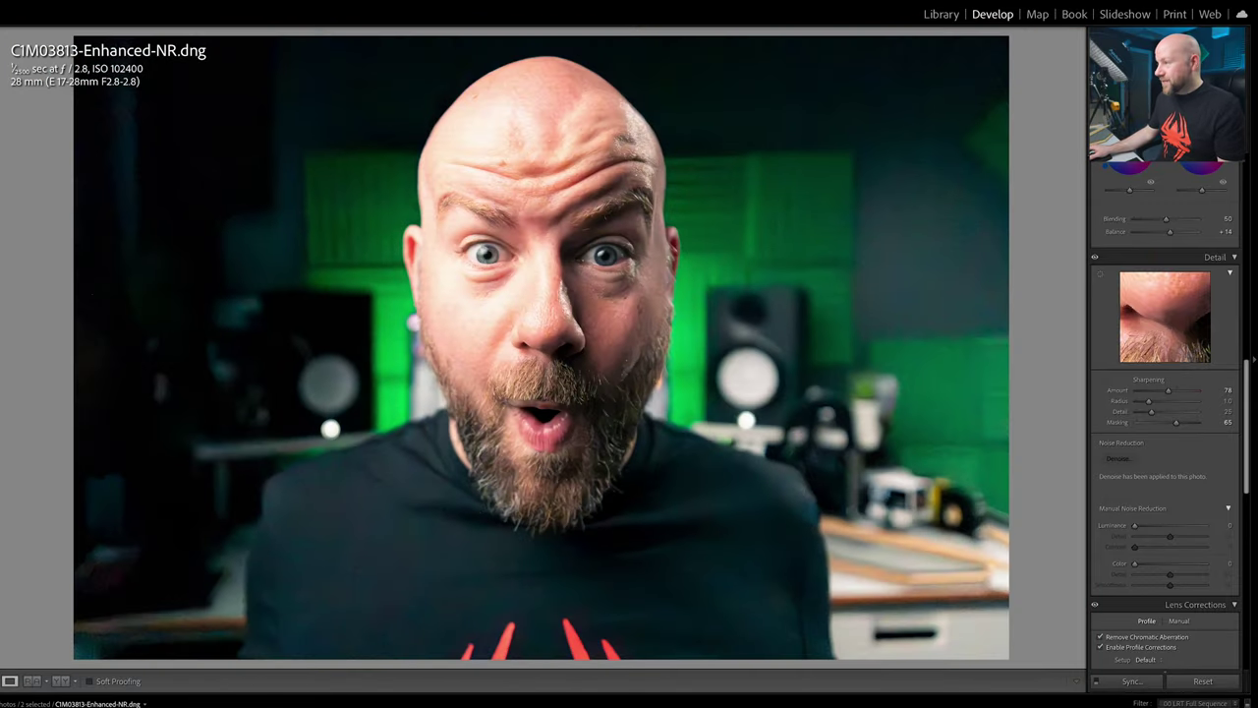
# Compare the C1M03813 DNG and raw side by side at 200%, panning across the speaker.
pyautogui.click(935, 20)
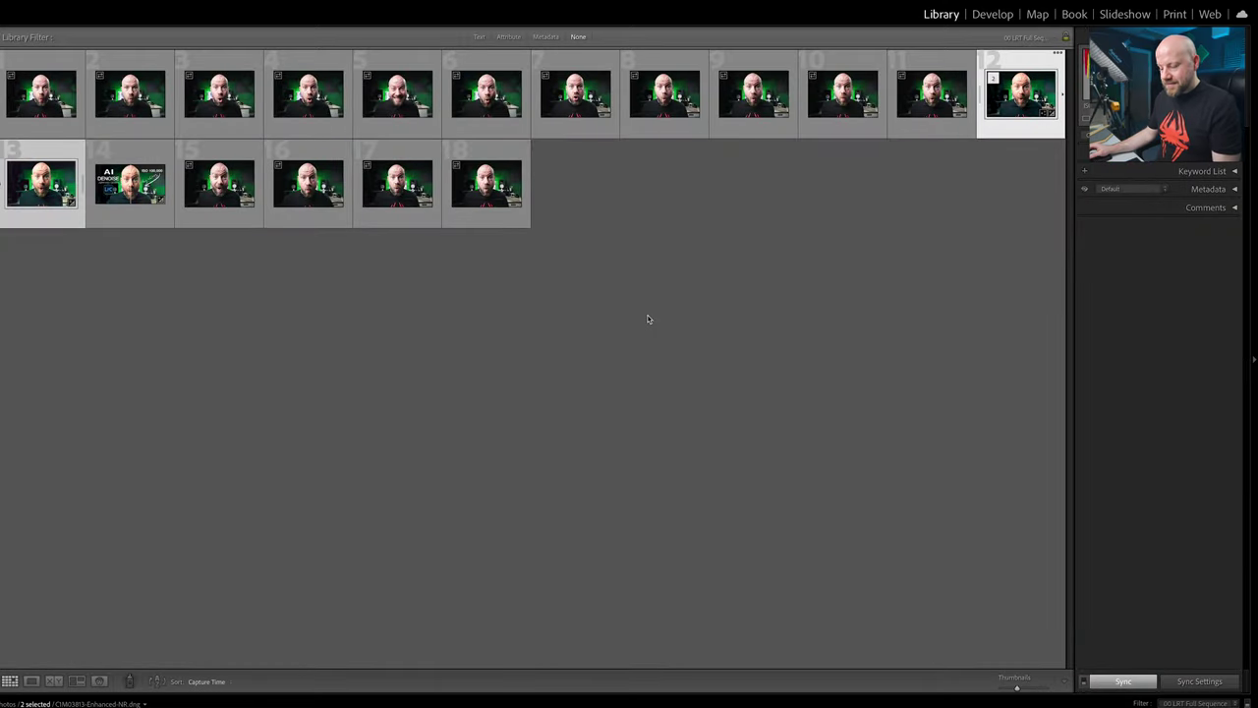
pyautogui.press('c')
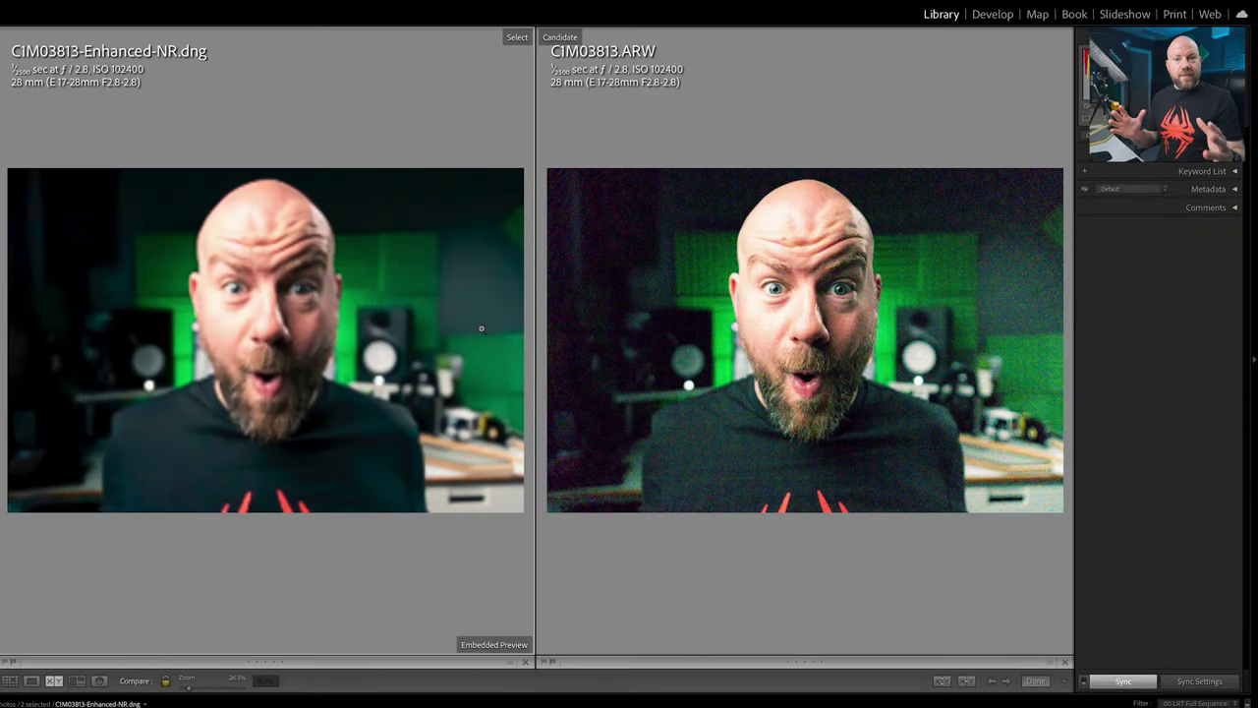
pyautogui.click(400, 292)
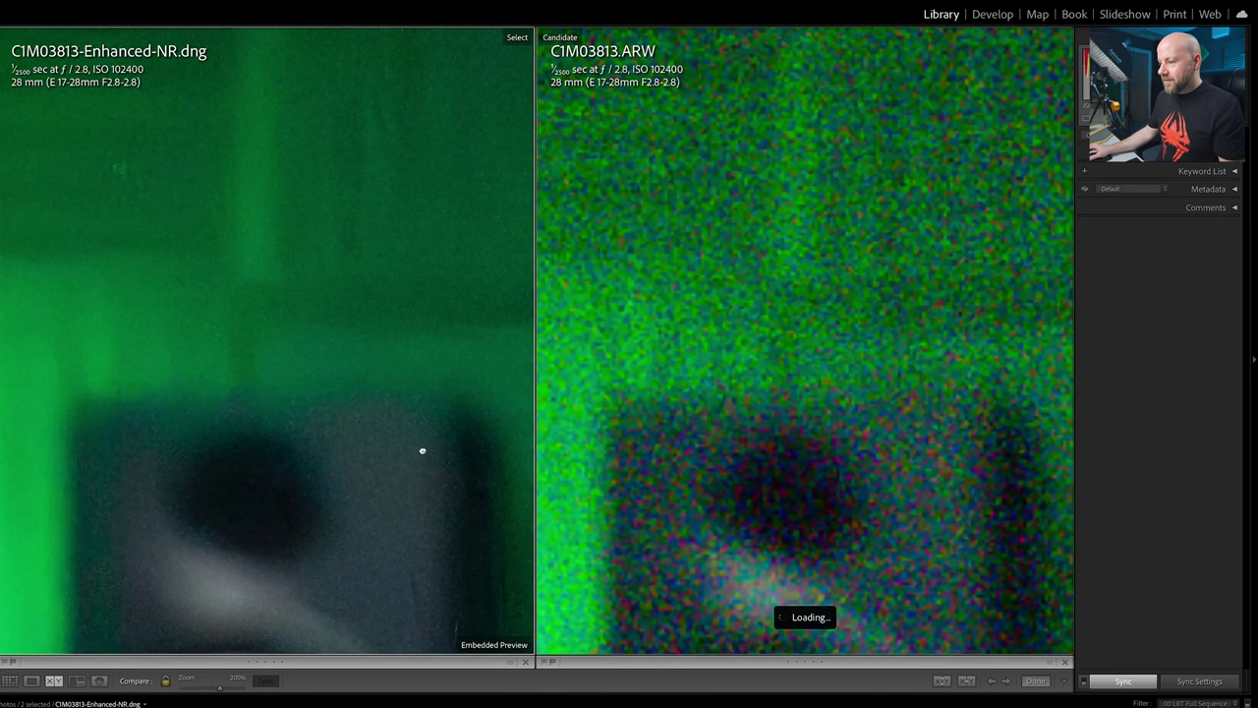
pyautogui.moveTo(422, 449); pyautogui.dragTo(438, 203)
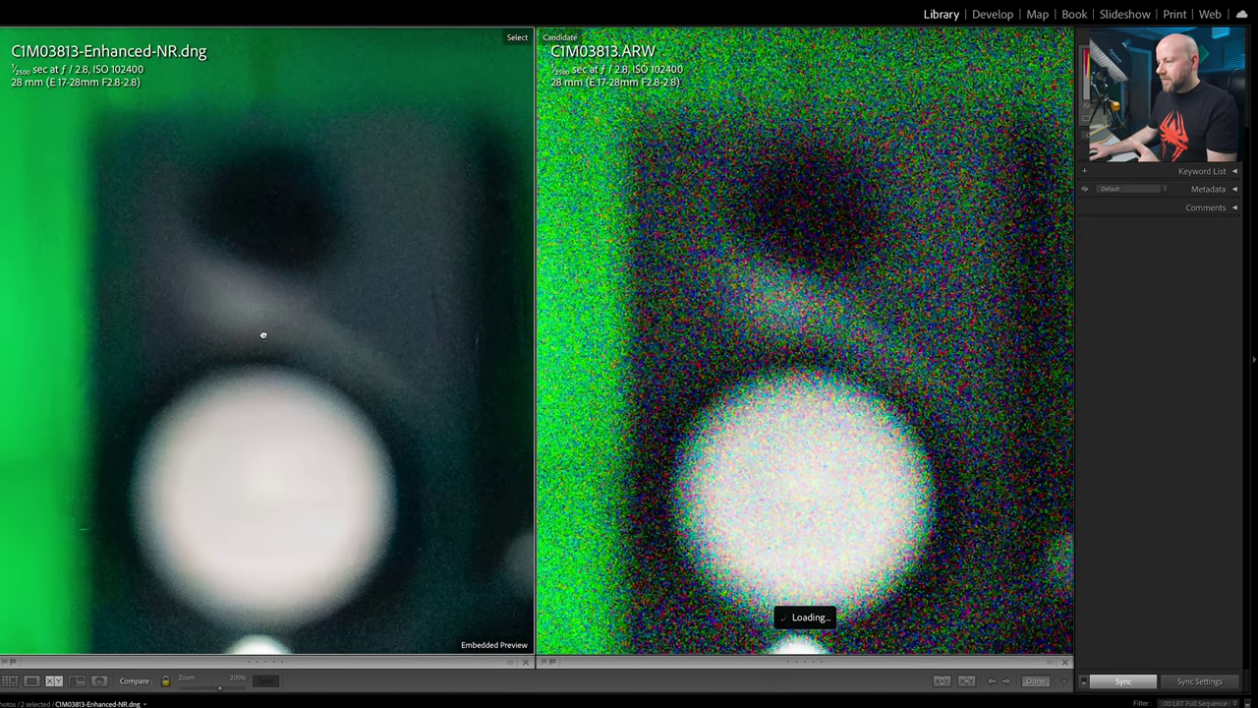
pyautogui.moveTo(263, 334); pyautogui.dragTo(359, 295)
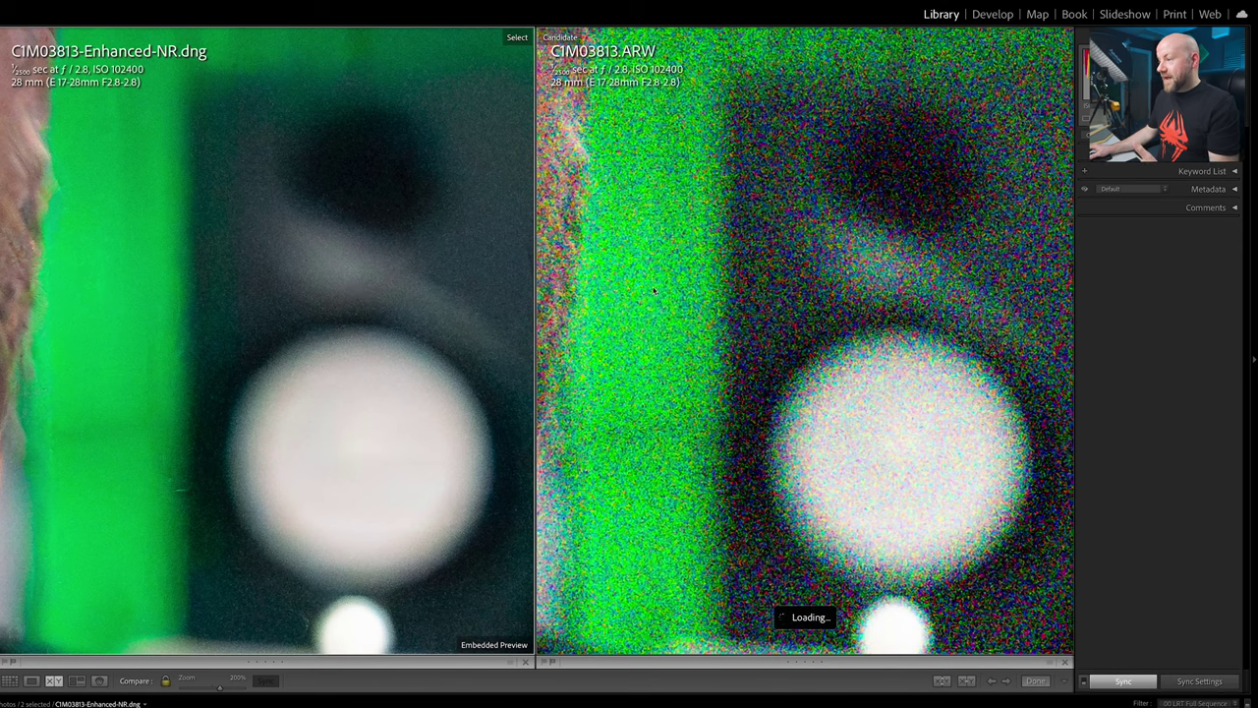
# Pan both close-ups over the nose, moustache, mouth, chin and eye.
pyautogui.moveTo(175, 258); pyautogui.dragTo(556, 262)
pyautogui.moveTo(296, 242); pyautogui.dragTo(602, 274)
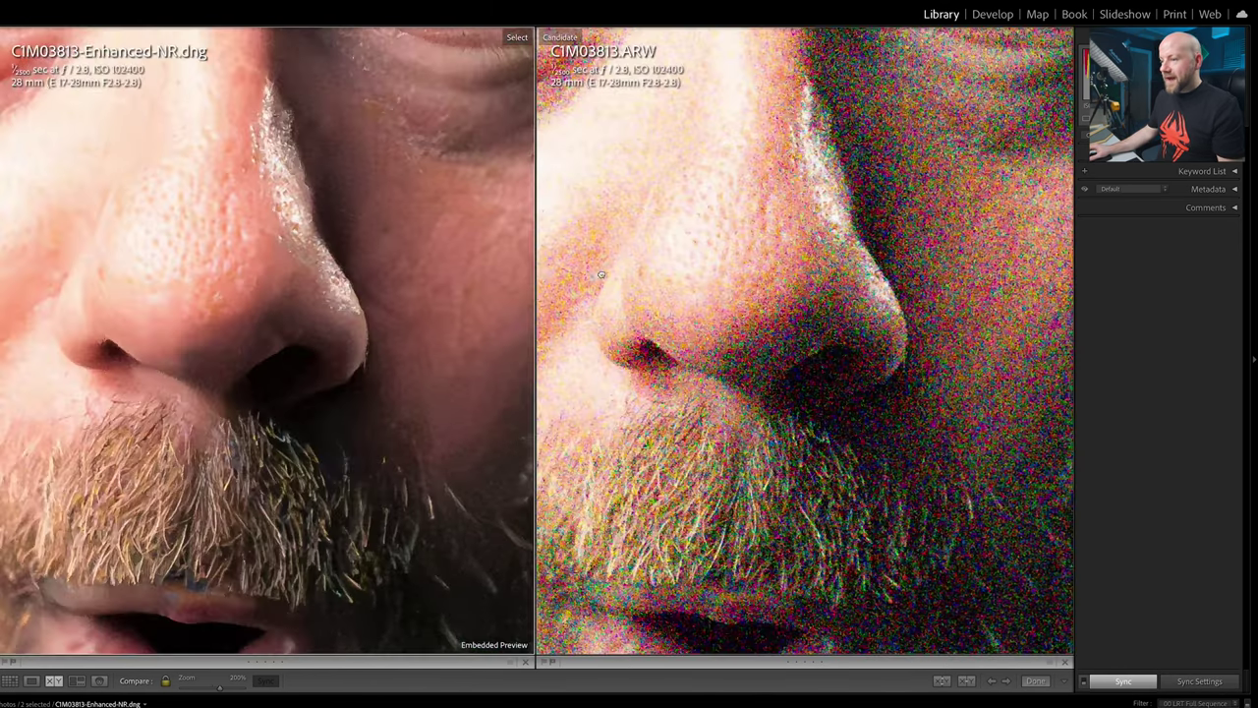
pyautogui.moveTo(428, 257); pyautogui.dragTo(396, 146)
pyautogui.moveTo(382, 307); pyautogui.dragTo(426, 247)
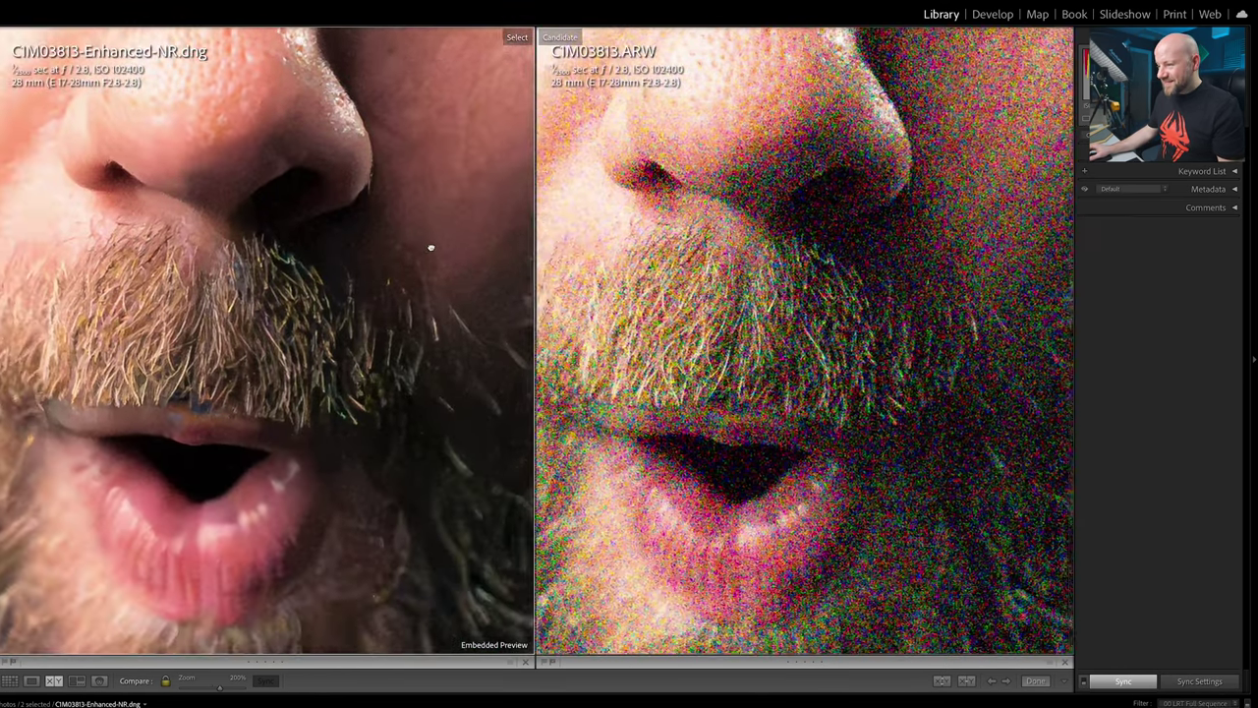
pyautogui.moveTo(323, 211); pyautogui.dragTo(384, 288)
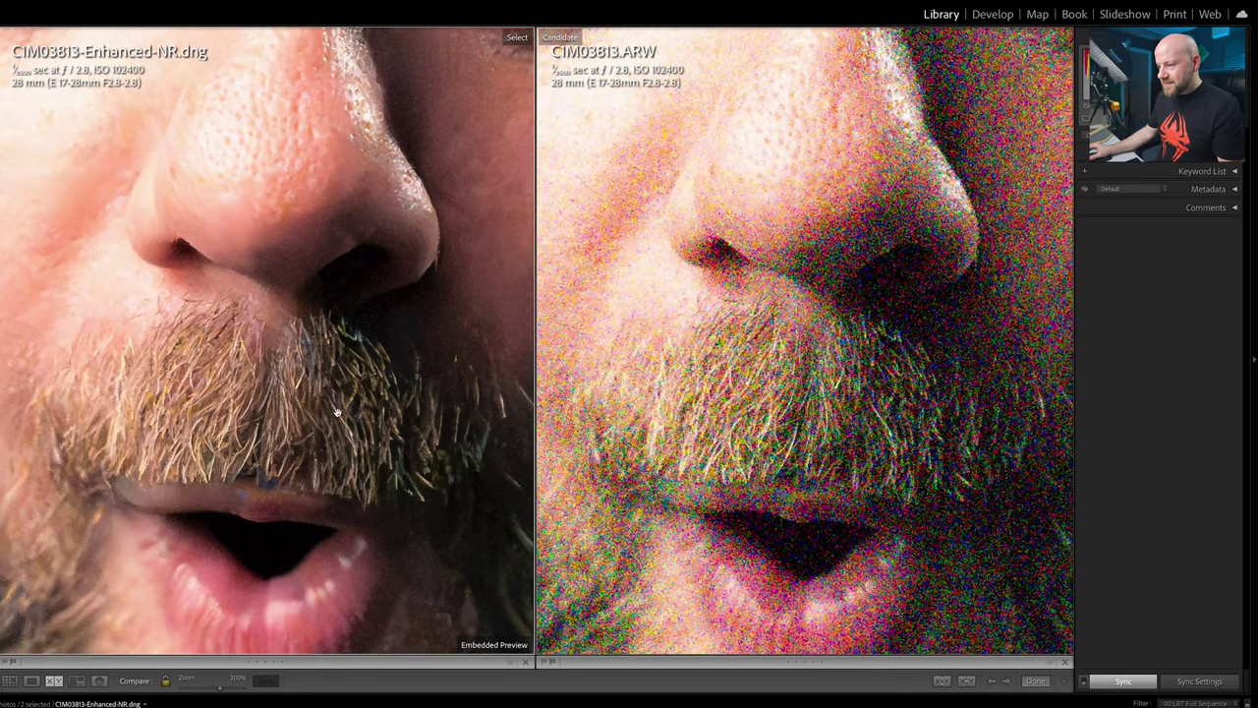
pyautogui.moveTo(280, 238); pyautogui.dragTo(222, 190)
pyautogui.moveTo(292, 207); pyautogui.dragTo(269, 217)
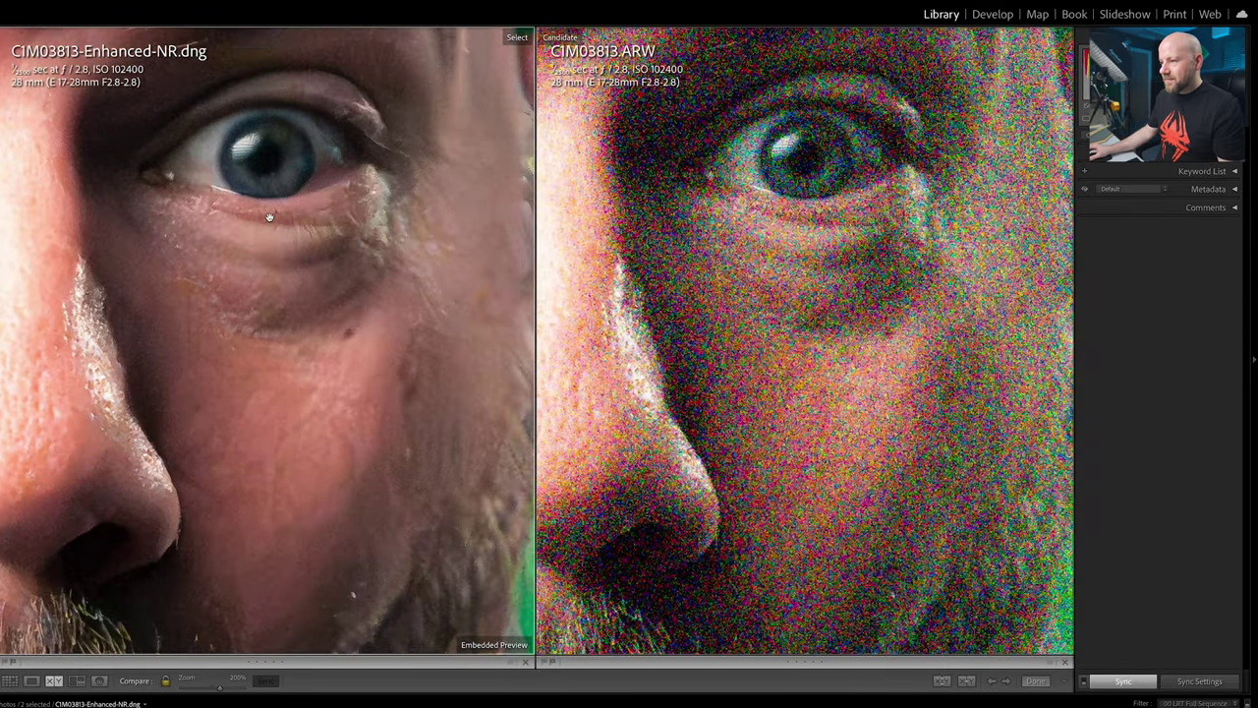